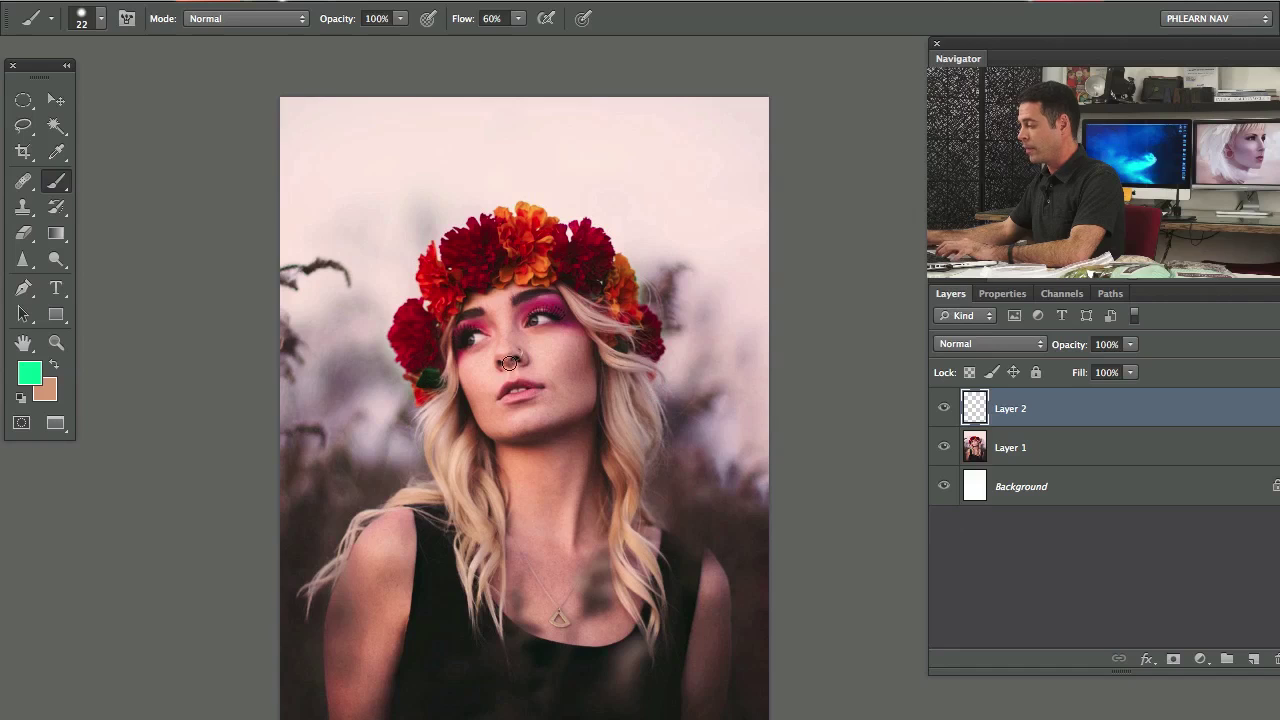
Set the brush to size 9 and 100% flow, and circle the blurred plants on both sides of the flower crown in green.
scroll(510, 362, down, 2)
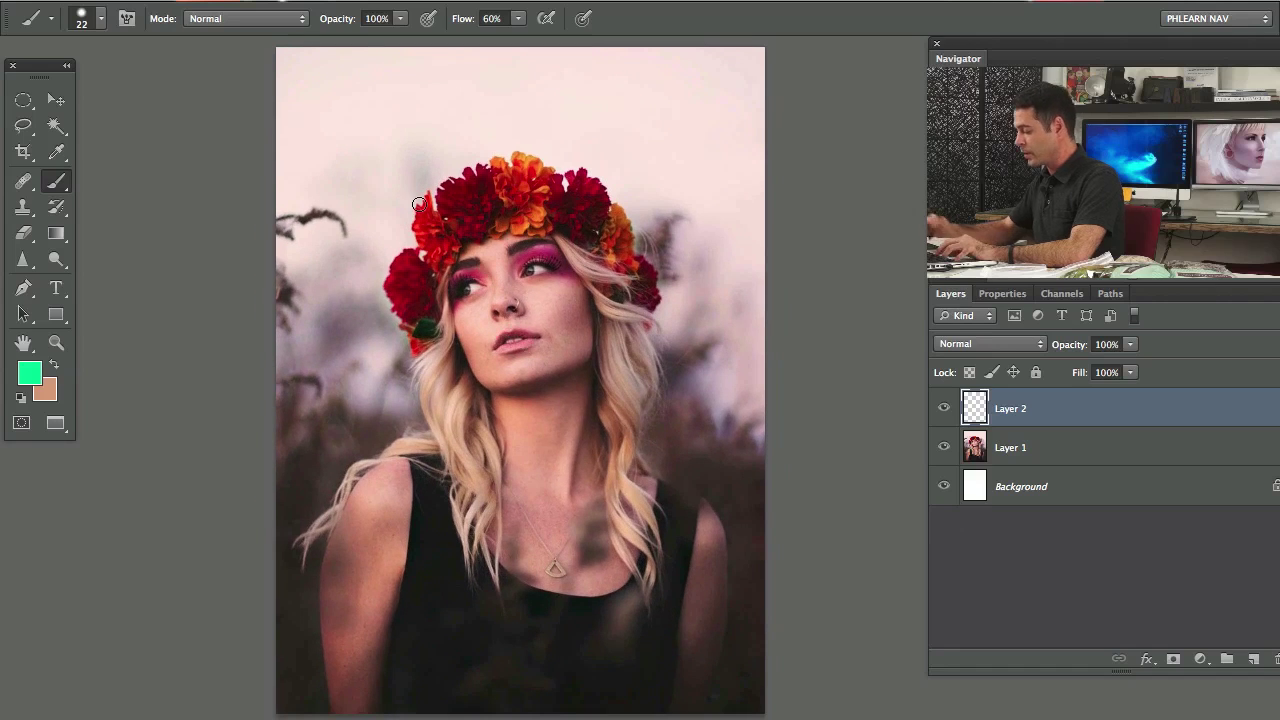
key(shift+0)
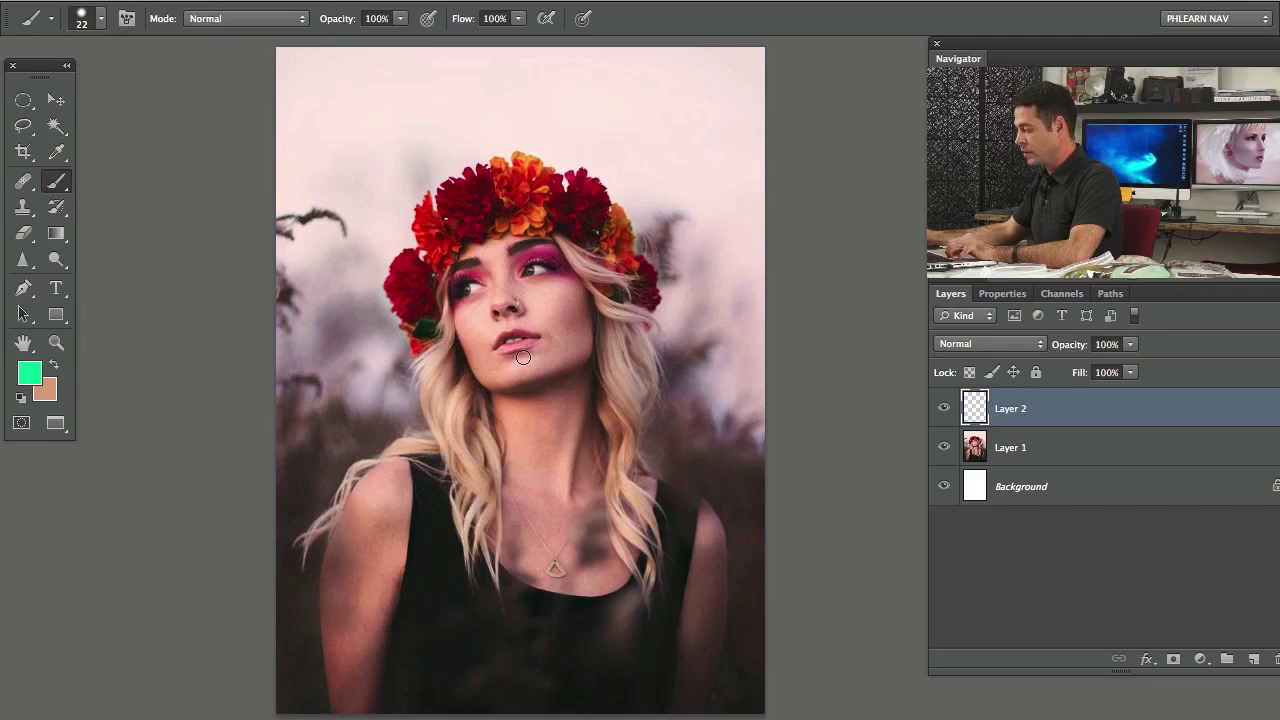
key(bracketleft)
key(bracketleft)
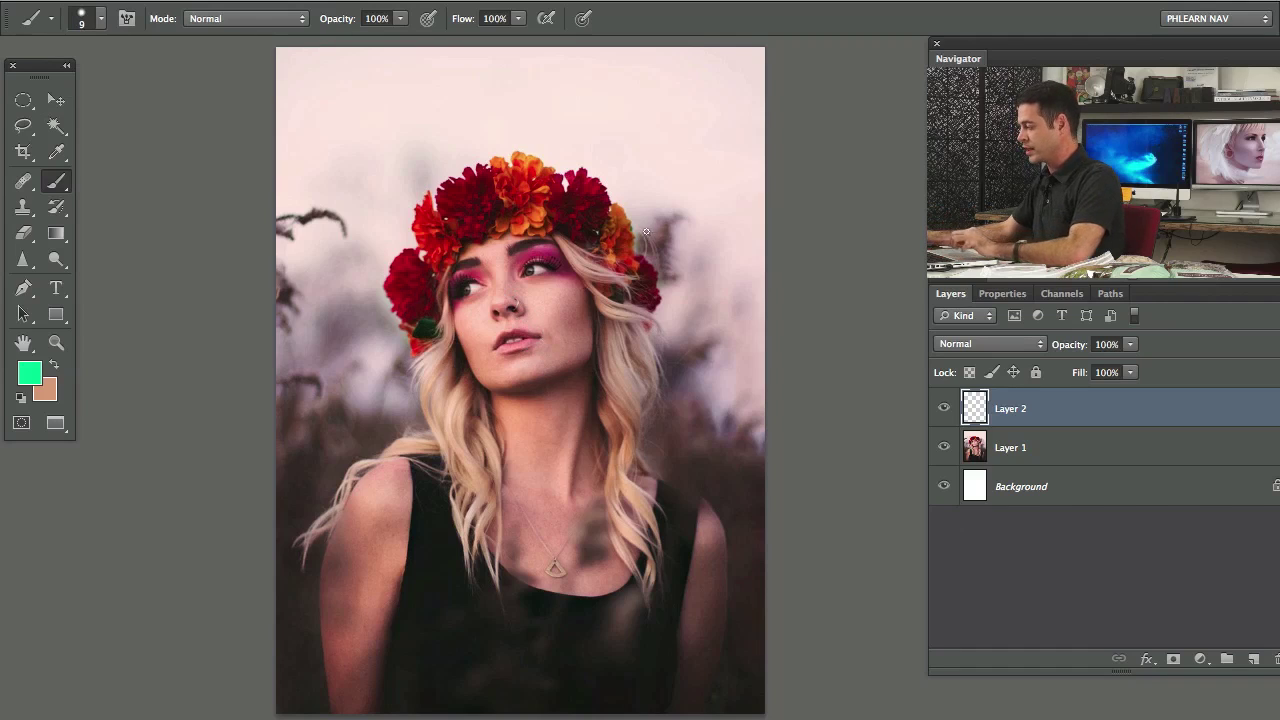
drag(660, 196, 668, 212)
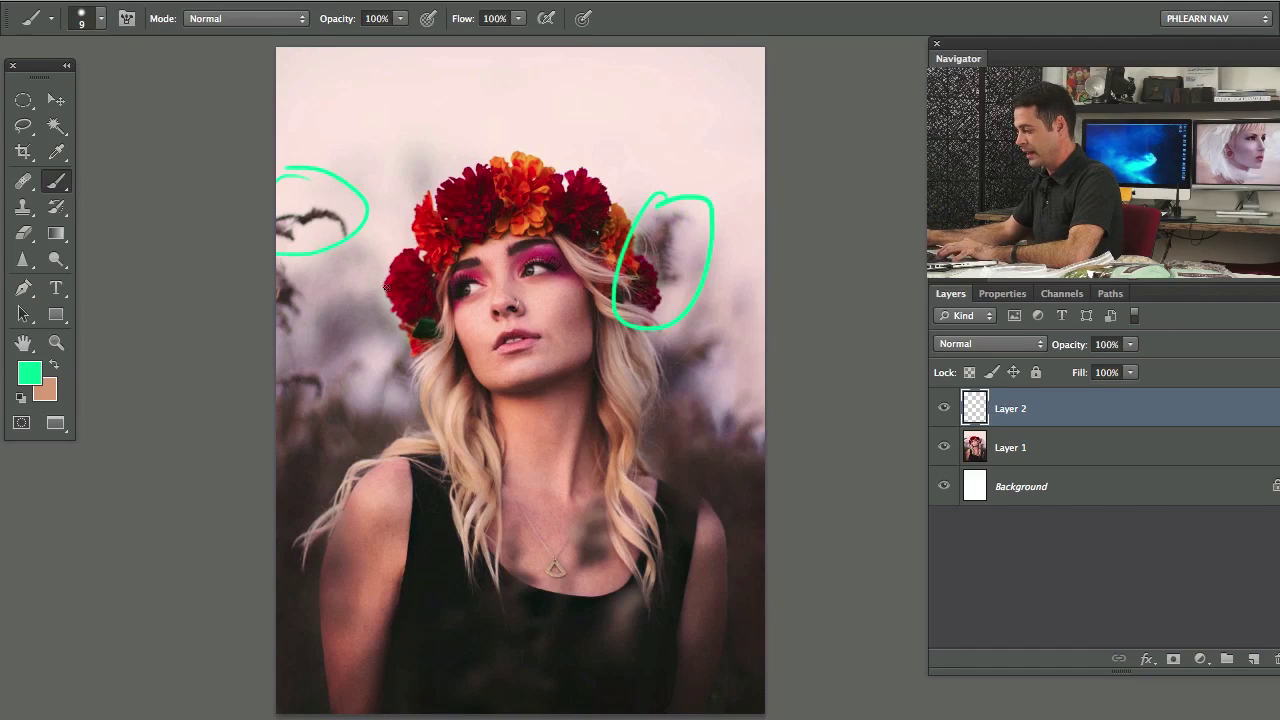
Circle the blurry foreground smudges on the chest, the black top and the upper arm in green.
scroll(585, 381, up, 2)
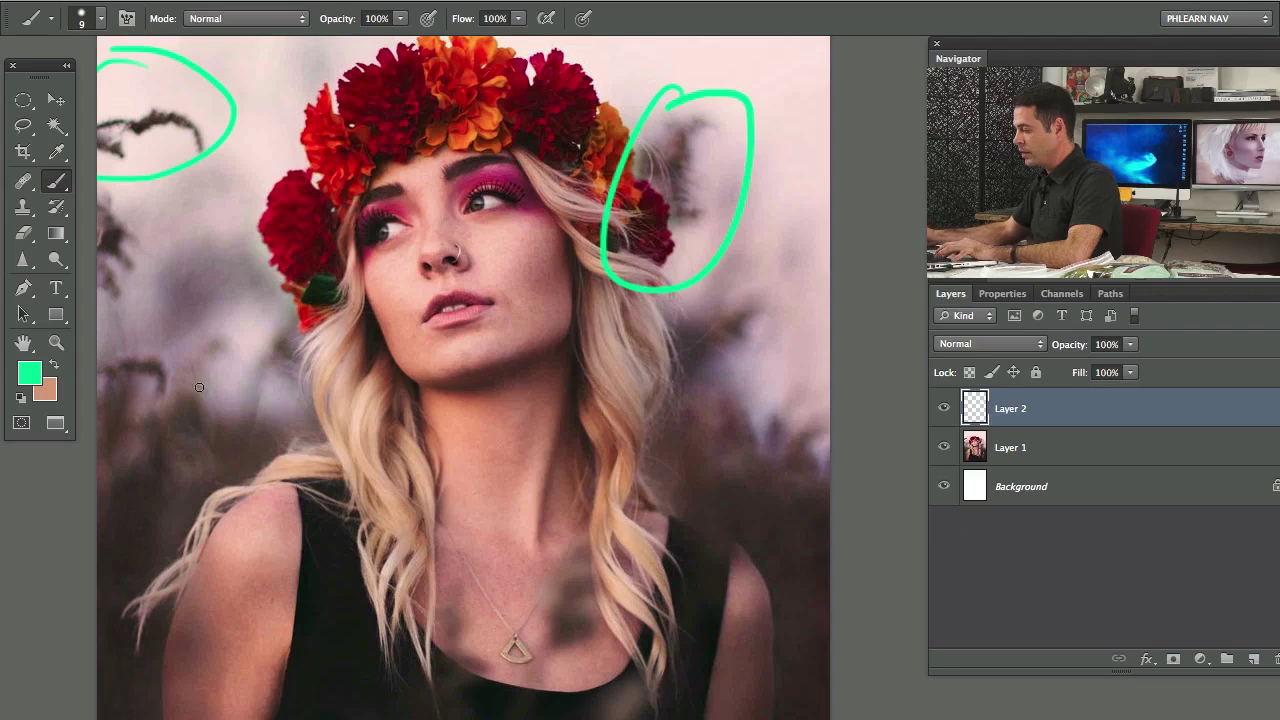
drag(505, 487, 522, 320)
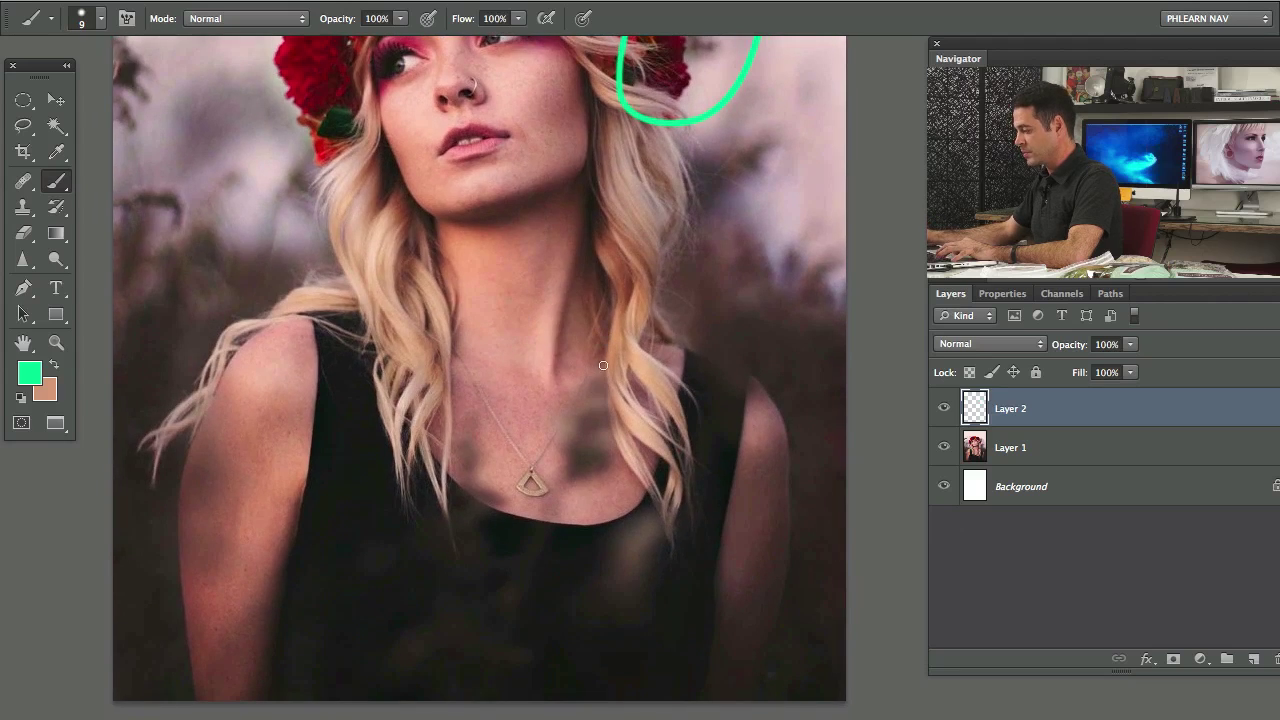
drag(603, 365, 624, 372)
drag(641, 488, 645, 506)
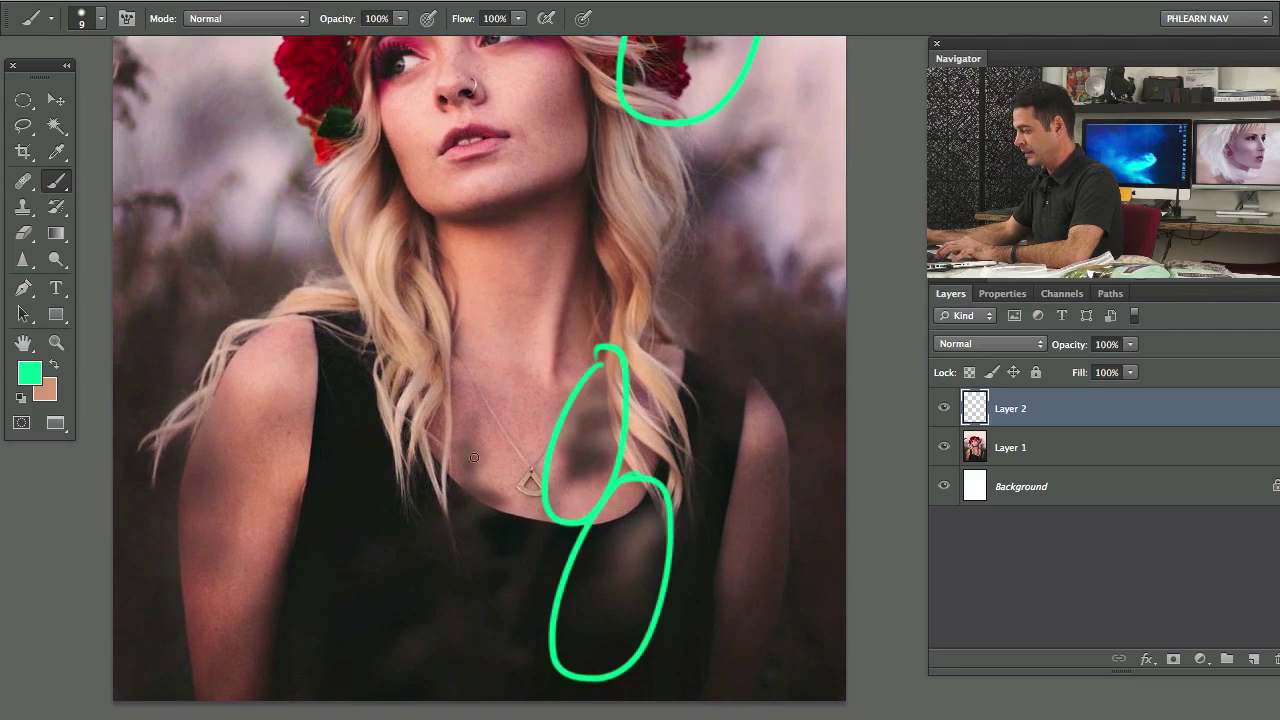
drag(462, 588, 500, 405)
drag(235, 380, 225, 400)
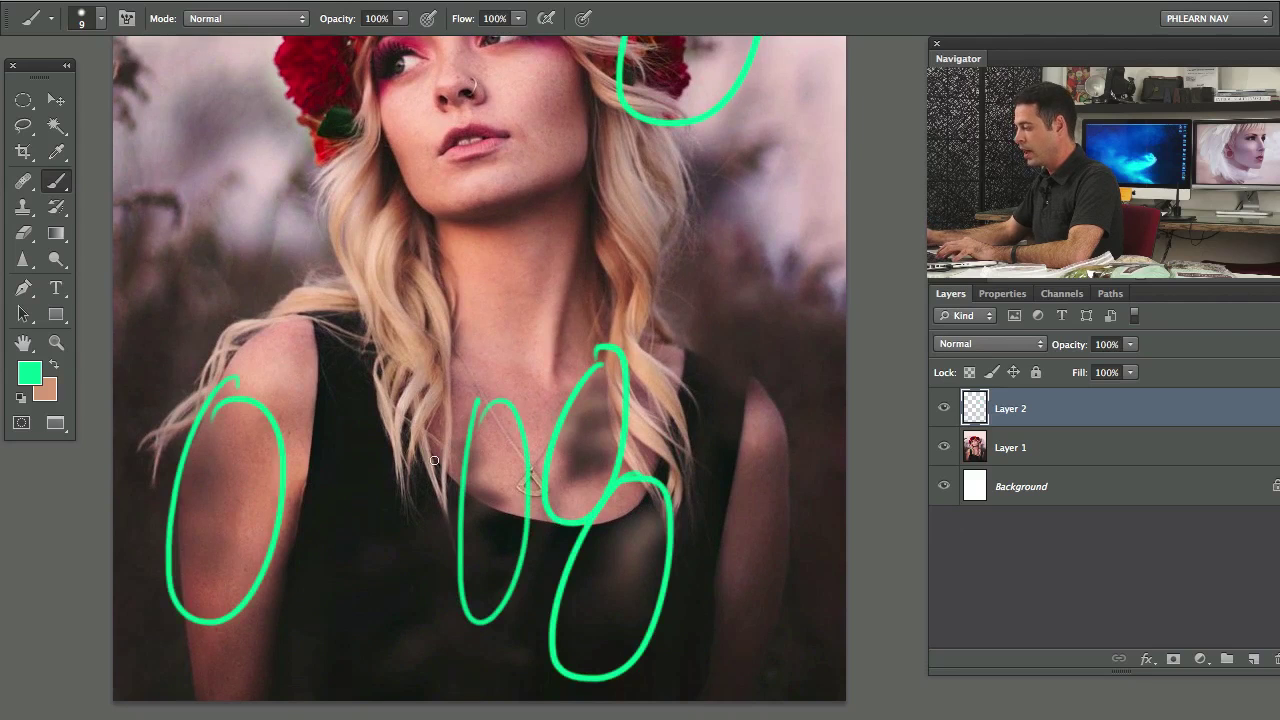
key(ctrl+minus)
drag(707, 501, 601, 427)
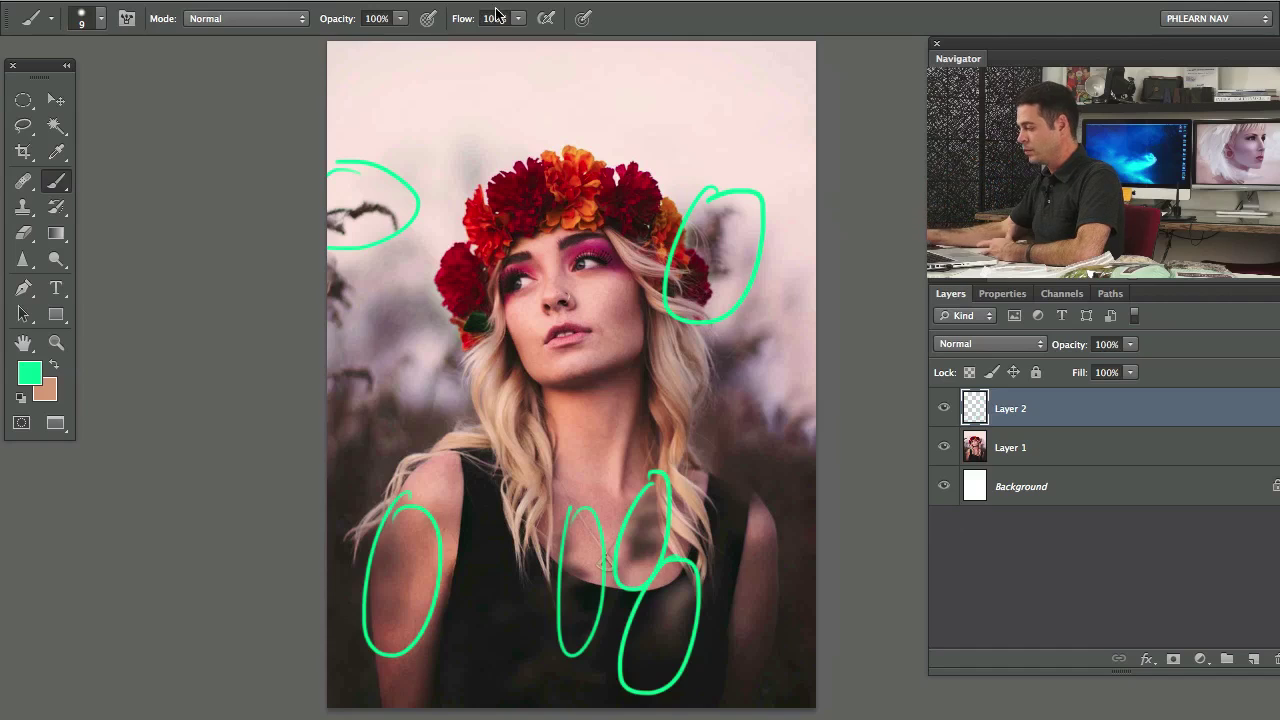
Compare the photo with and without the green markings, delete the markings layer, and add a new empty layer above Layer 1.
click(944, 410)
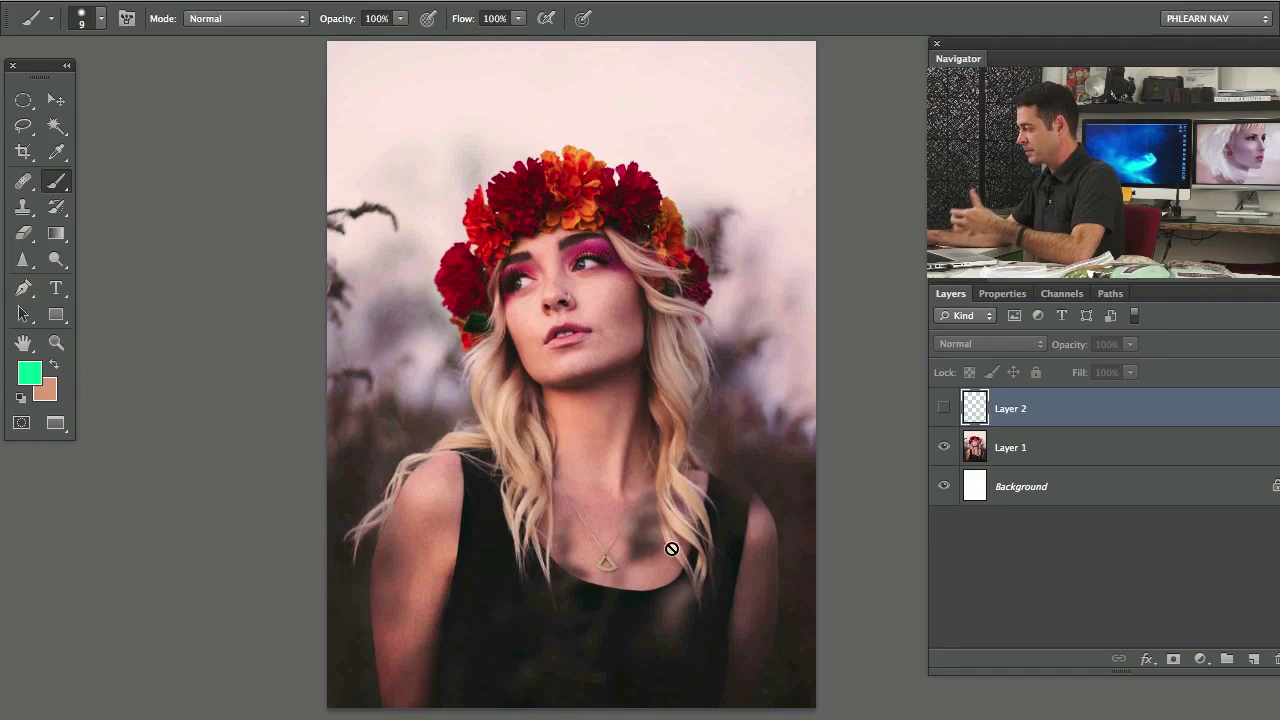
click(945, 410)
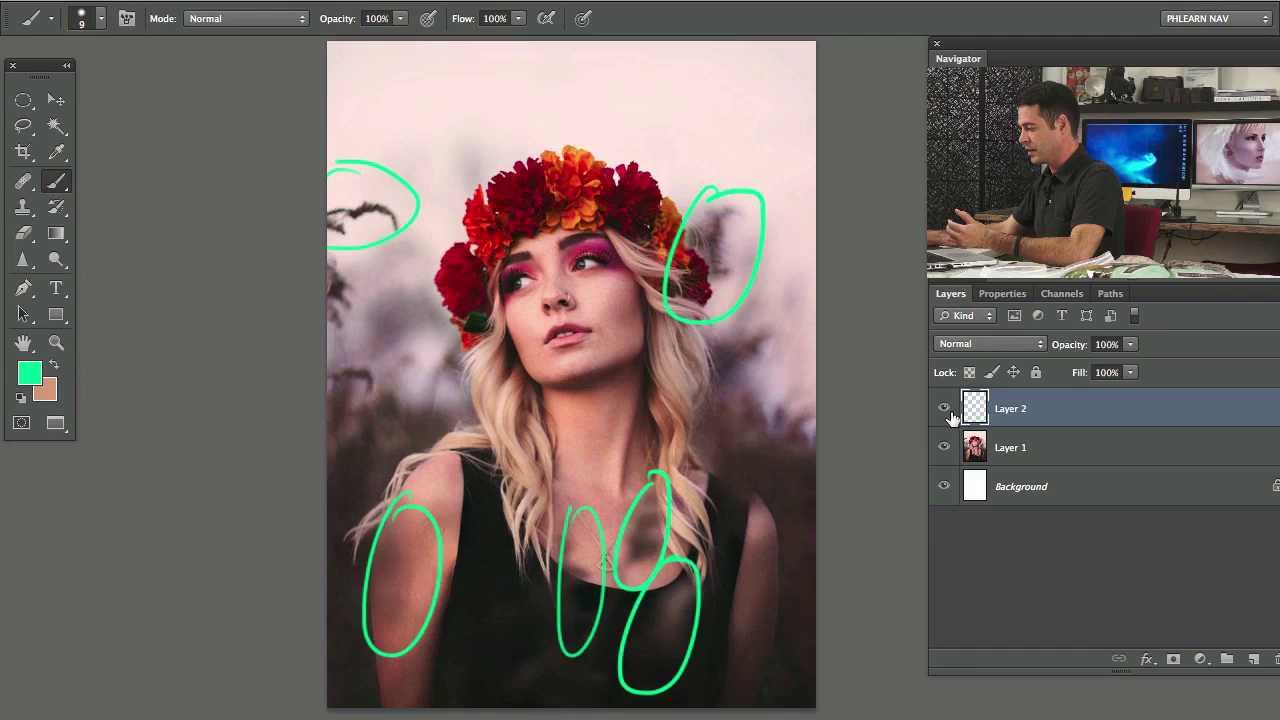
click(944, 409)
key(Delete)
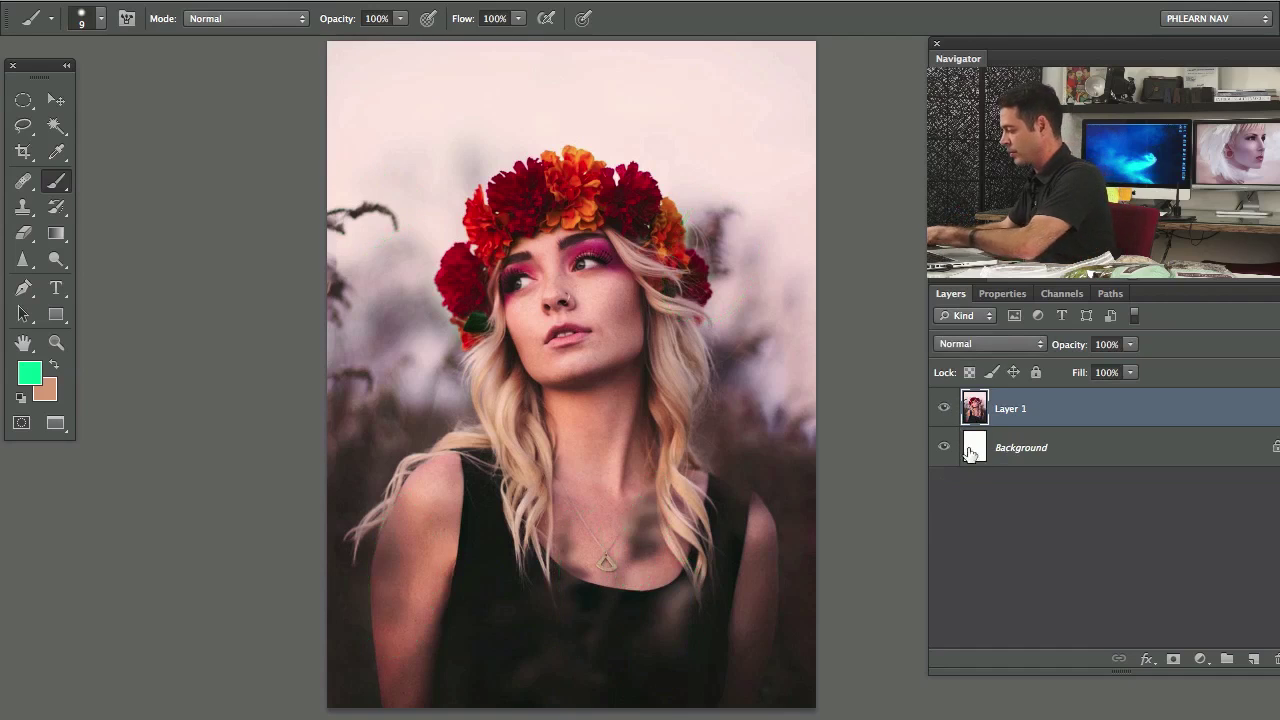
key(ctrl+shift+alt+n)
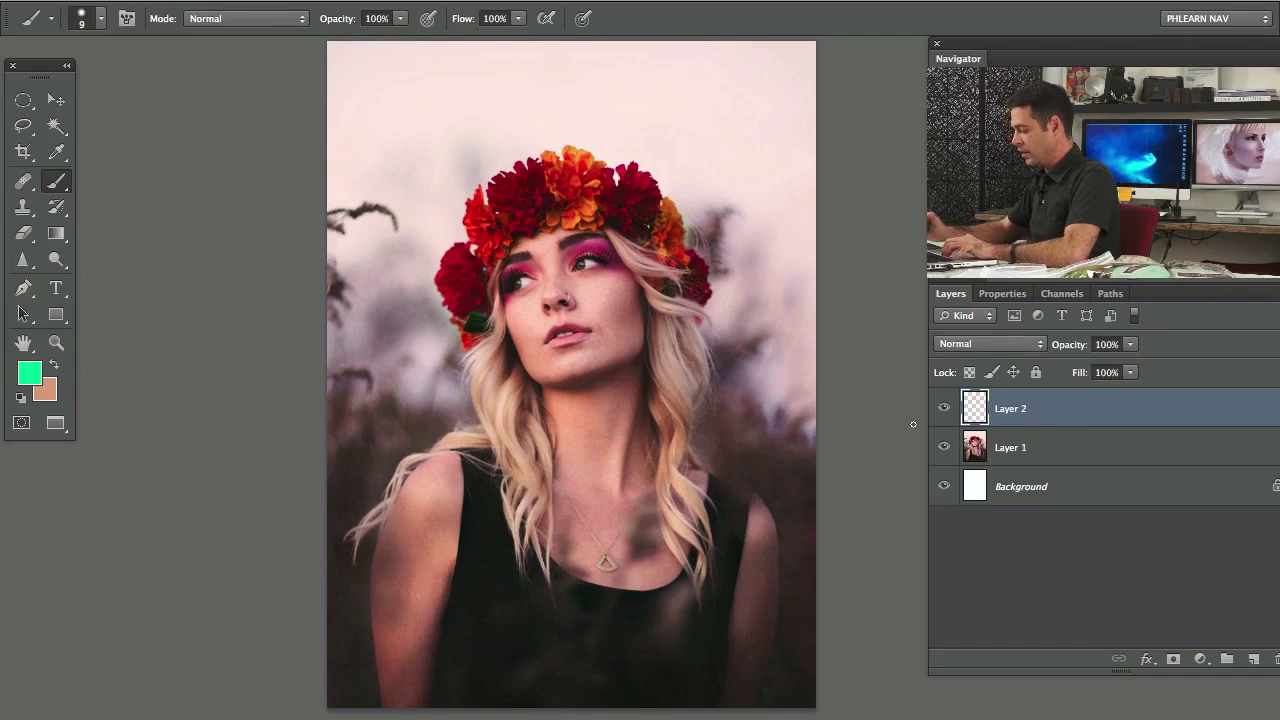
Paint over the upper part of the blurred plant beside the orange flower using pale pink sampled from the surrounding sky, starting with brush size 40.
key(ctrl+plus)
key(ctrl+plus)
key(ctrl+plus)
key(ctrl+plus)
key(ctrl+plus)
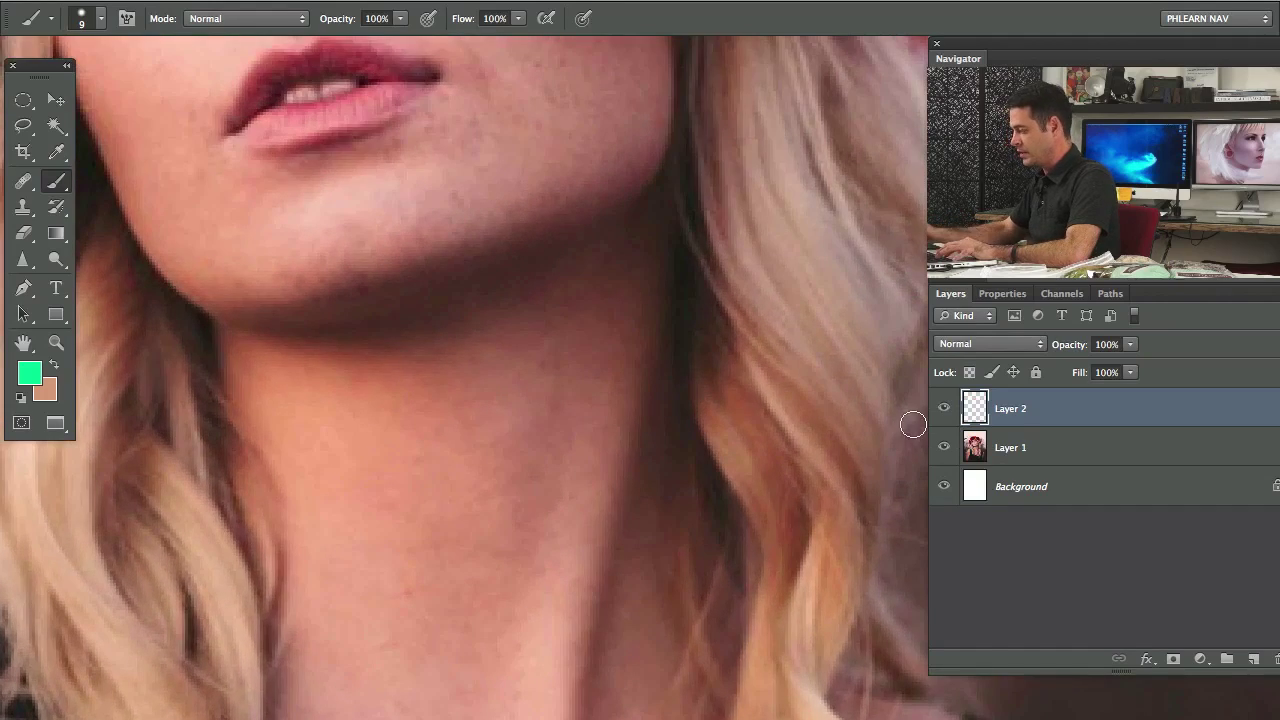
drag(496, 248, 300, 557)
mouse_move(563, 178)
mouse_down()
mouse_move(469, 471)
mouse_move(485, 513)
mouse_up()
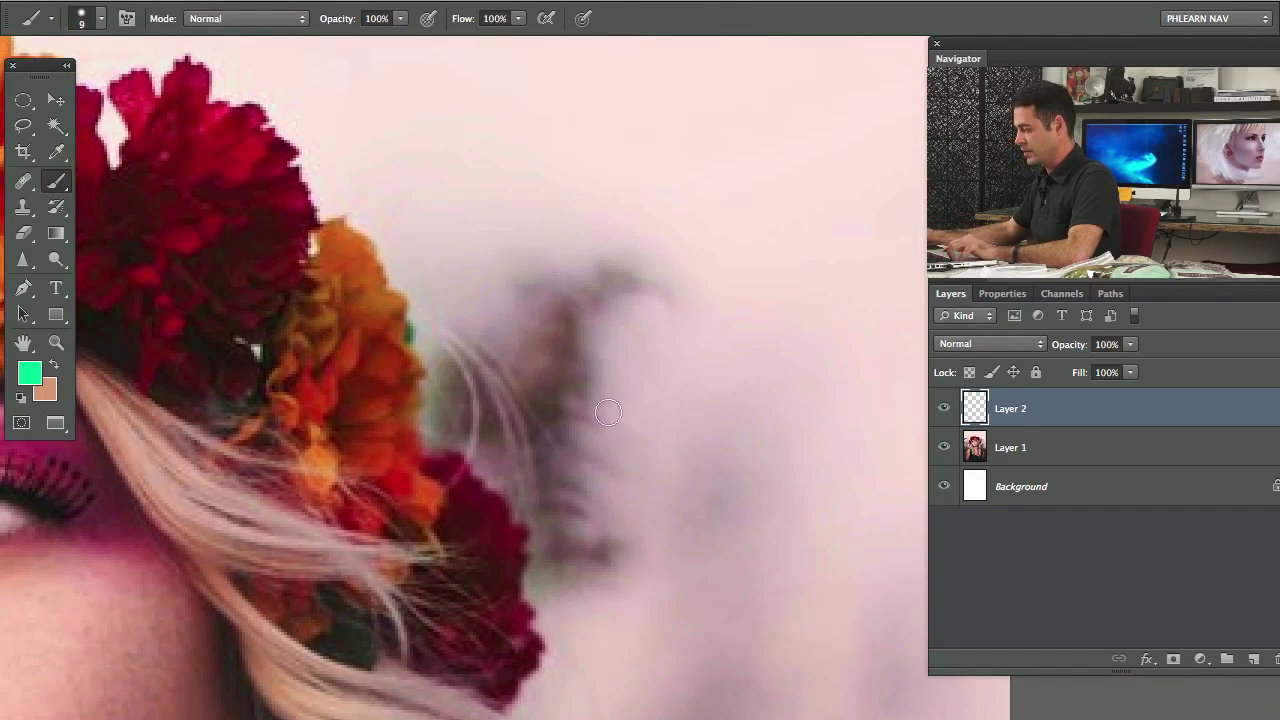
mouse_move(623, 383)
mouse_down()
mouse_move(602, 390)
mouse_move(646, 383)
mouse_move(632, 223)
mouse_up()
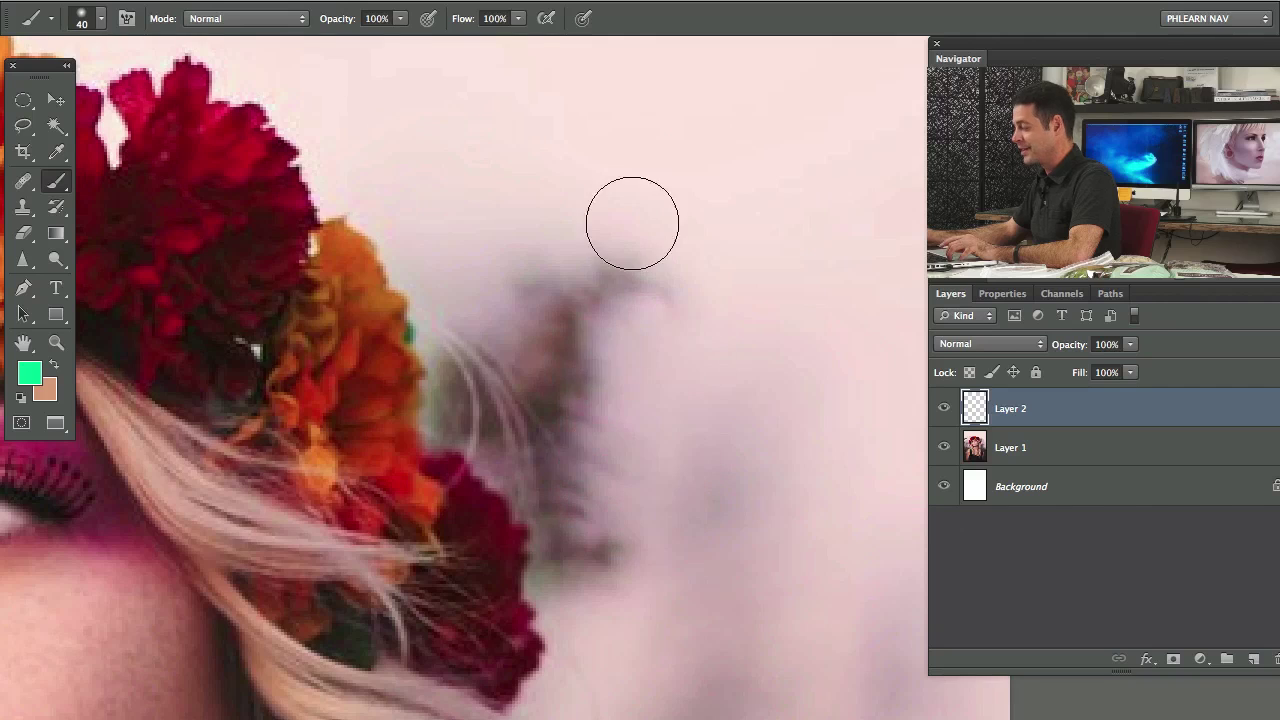
mouse_move(660, 319)
mouse_down()
mouse_move(650, 267)
mouse_move(618, 287)
mouse_move(586, 241)
mouse_move(556, 241)
mouse_move(548, 262)
mouse_move(586, 264)
mouse_up()
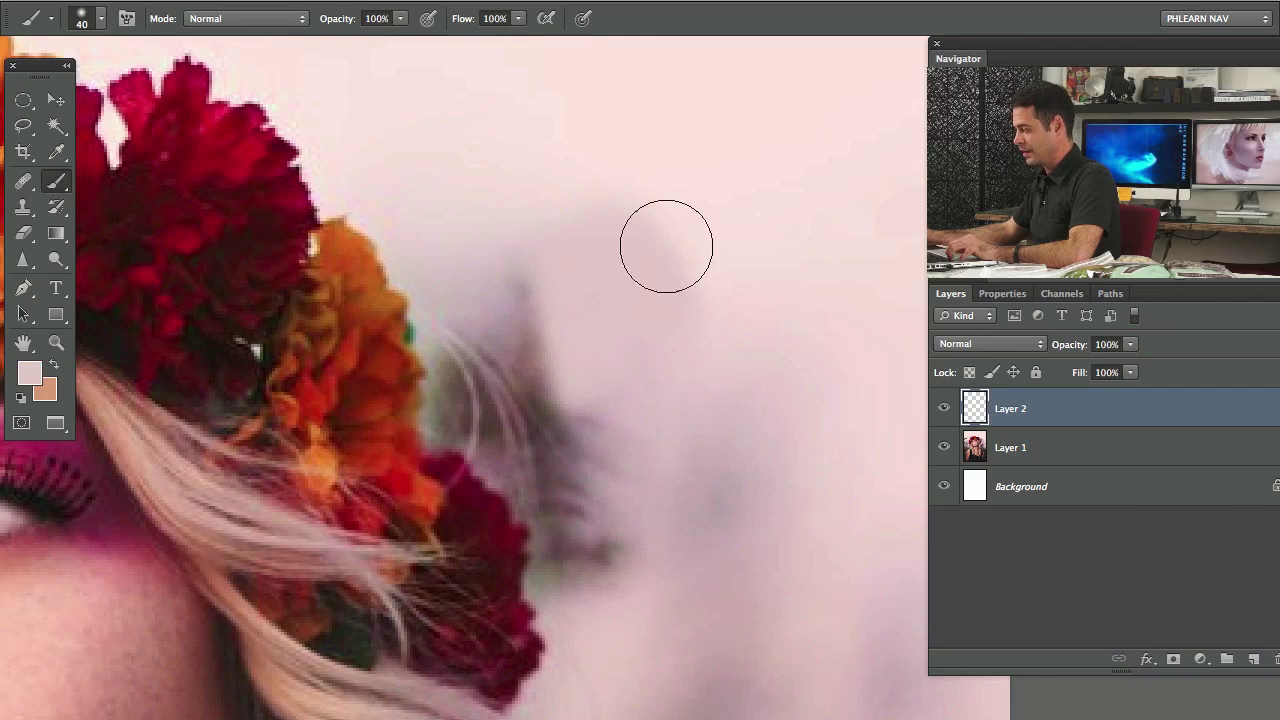
drag(620, 337, 634, 320)
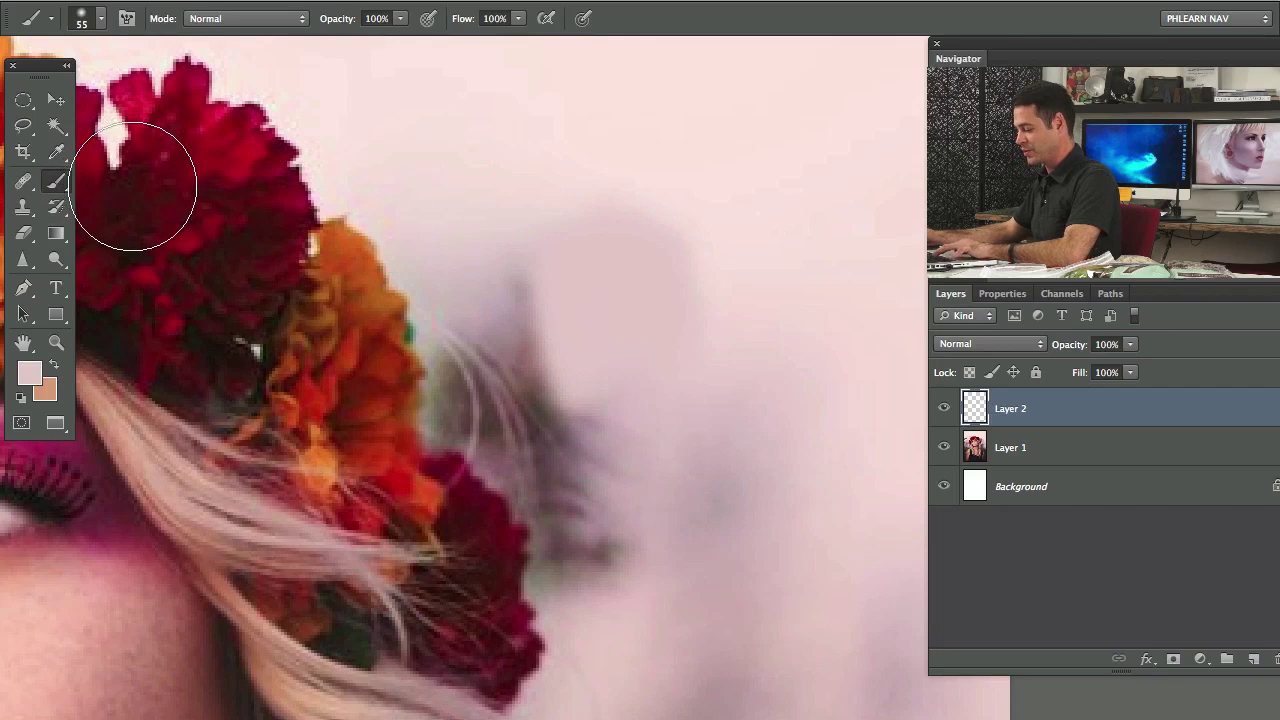
Lower the brush flow to 40% and paint over more of the blurred plant with colours resampled from the nearby background.
key(shift+4)
alt+click(680, 209)
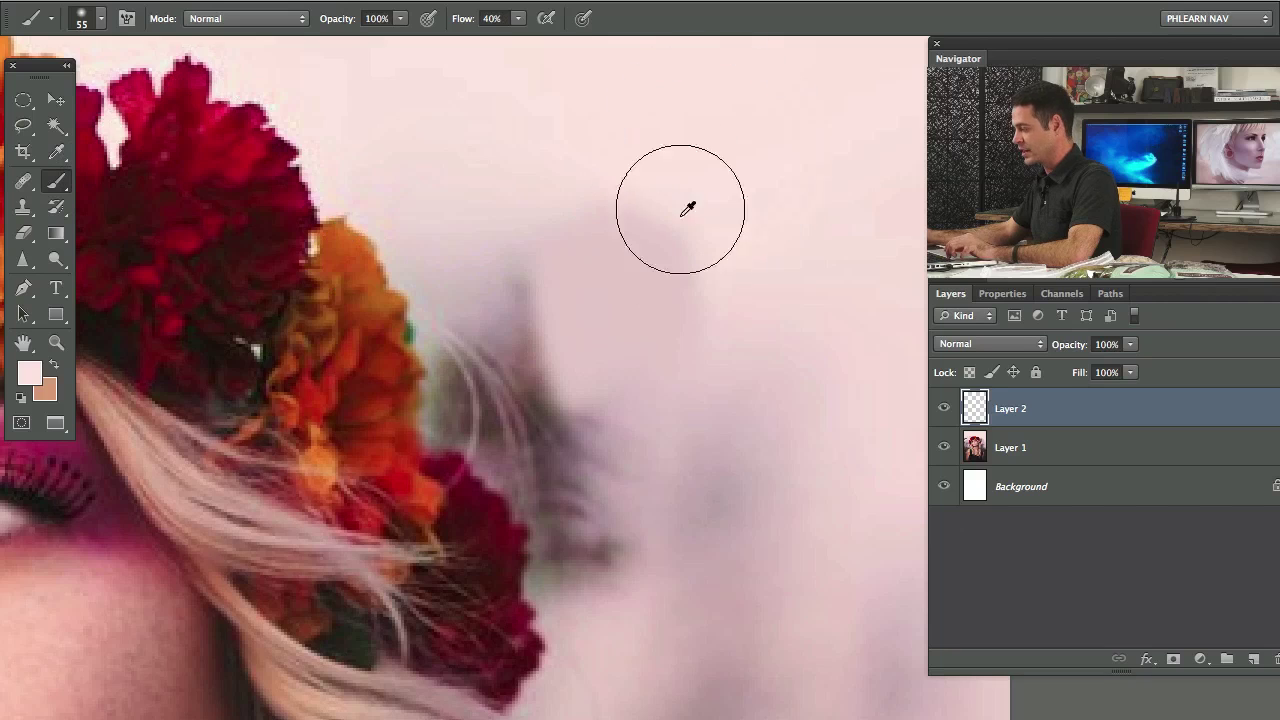
mouse_move(680, 209)
mouse_down()
mouse_move(632, 308)
mouse_move(539, 432)
mouse_move(501, 386)
mouse_move(480, 383)
mouse_move(455, 251)
mouse_move(480, 377)
mouse_move(465, 392)
mouse_move(547, 456)
mouse_move(579, 504)
mouse_move(654, 396)
mouse_move(586, 539)
mouse_move(675, 550)
mouse_move(705, 492)
mouse_up()
alt+click(771, 514)
mouse_move(596, 431)
mouse_down()
mouse_move(519, 276)
mouse_move(467, 421)
mouse_move(474, 441)
mouse_up()
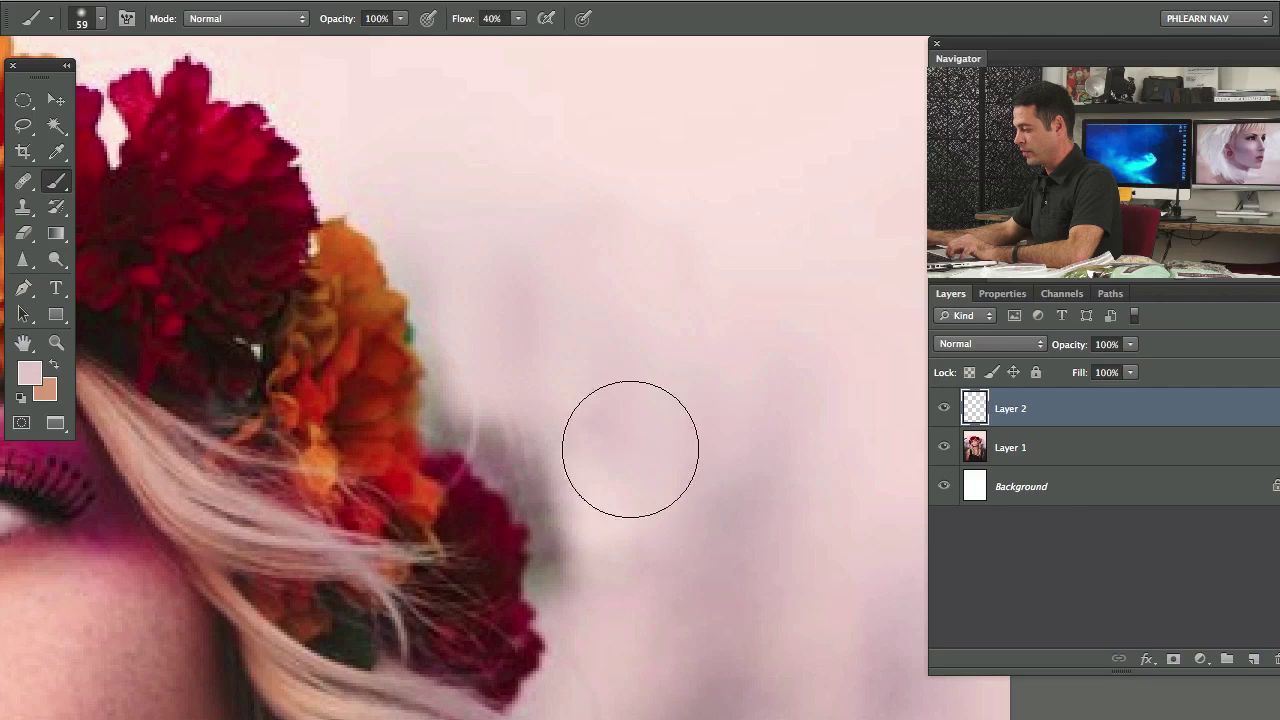
Cover the rest of the plant beside the red flower with sampled background colour, enlarging the brush to size 93.
drag(611, 441, 671, 329)
alt+click(666, 443)
mouse_move(583, 481)
mouse_down()
mouse_move(577, 545)
mouse_move(517, 431)
mouse_move(469, 513)
mouse_move(542, 530)
mouse_move(506, 482)
mouse_move(553, 493)
mouse_move(552, 515)
mouse_move(500, 436)
mouse_move(458, 438)
mouse_move(640, 387)
mouse_move(638, 359)
mouse_move(686, 385)
mouse_up()
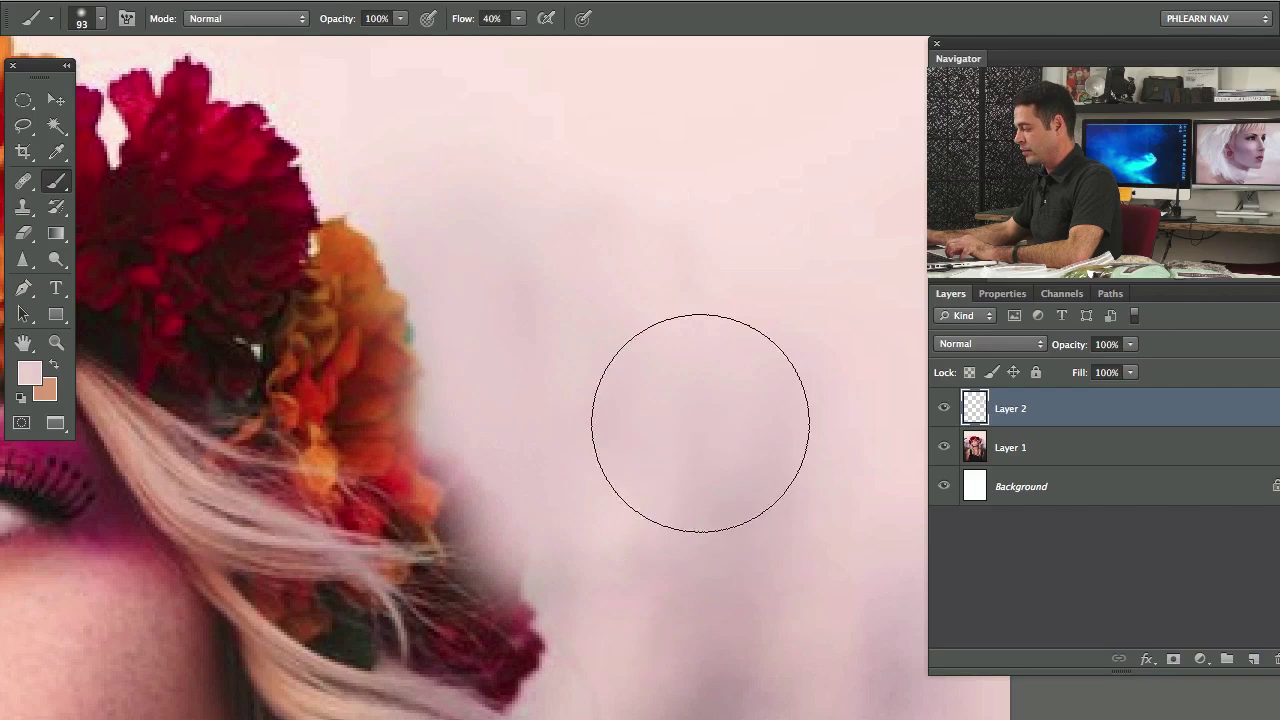
alt+click(481, 347)
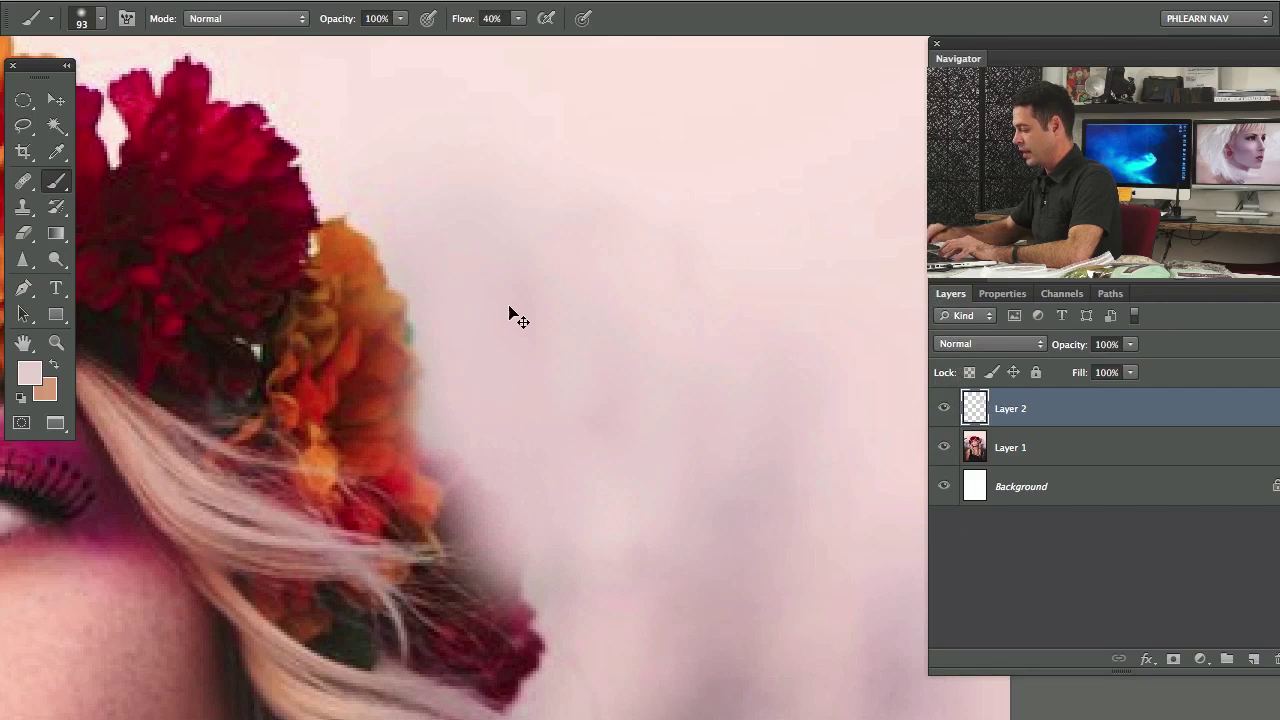
Blend the painted area into the sky using a size 115 brush and a pale pink sampled from above it.
key(super+minus)
drag(715, 449, 664, 537)
drag(612, 328, 634, 328)
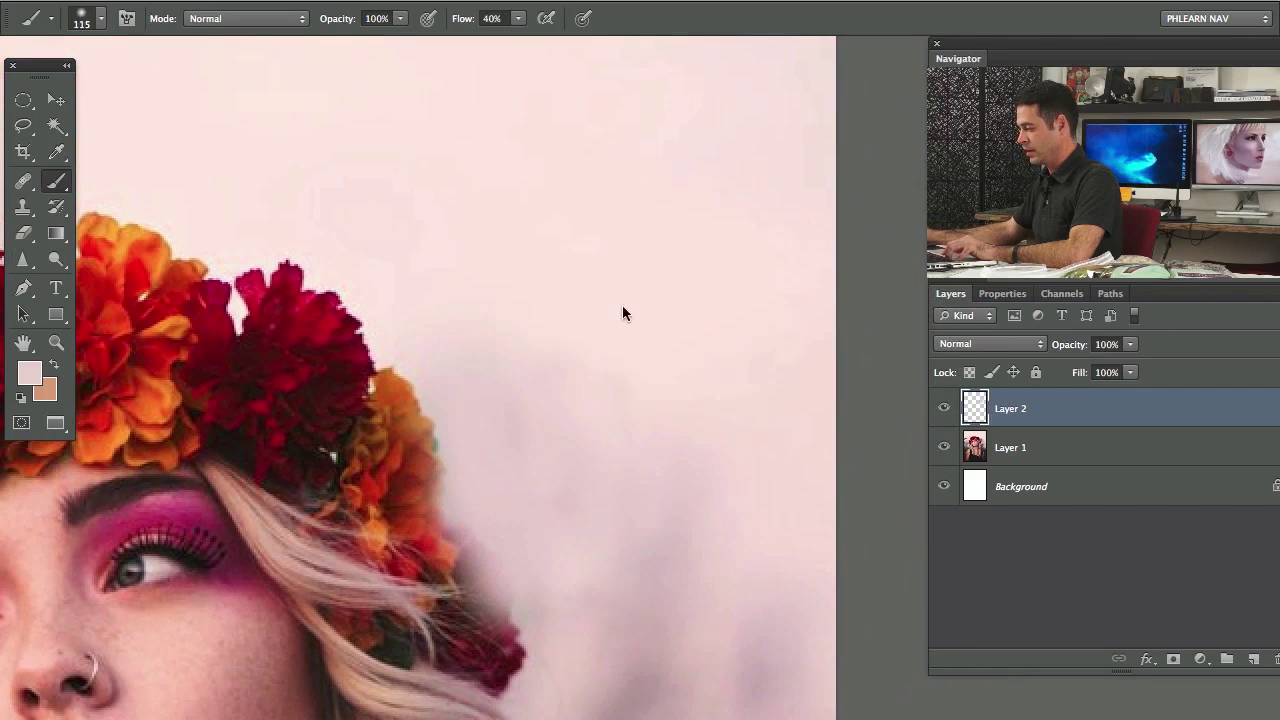
alt+click(622, 305)
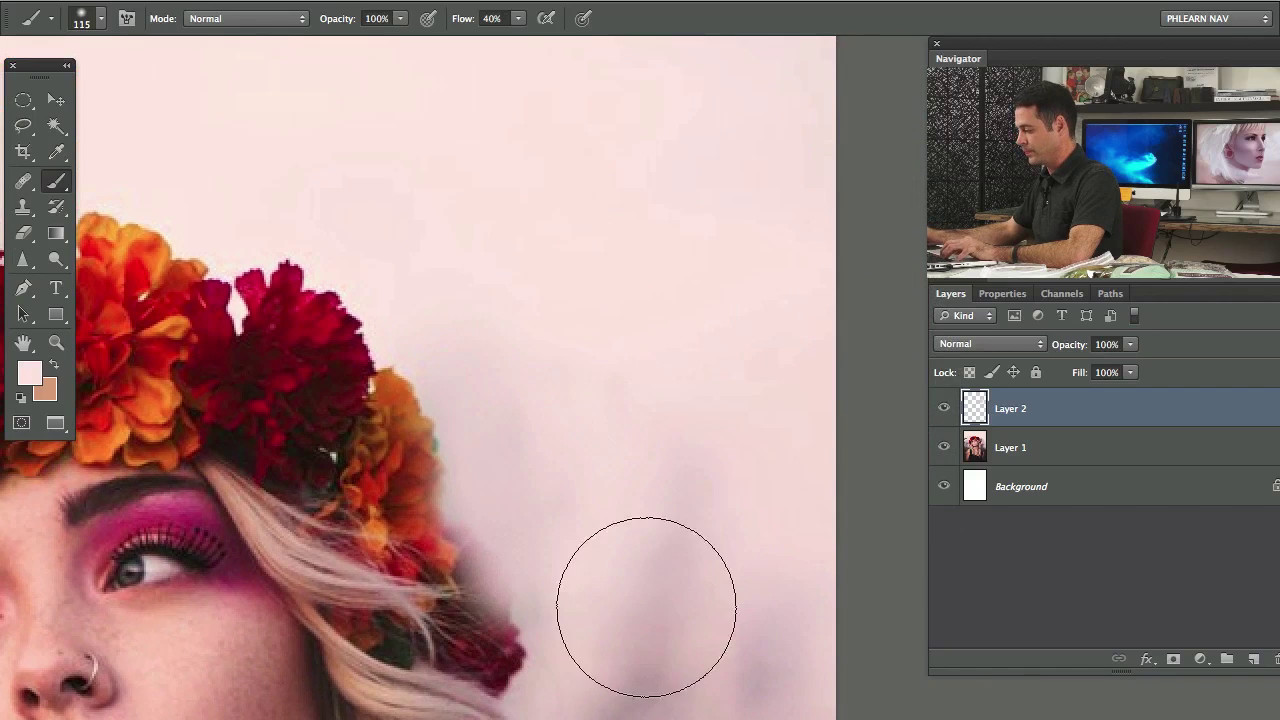
Shift the layers panel group fully into view and add a layer mask to the painted Layer 2.
key(super+plus)
key(super+plus)
key(super+plus)
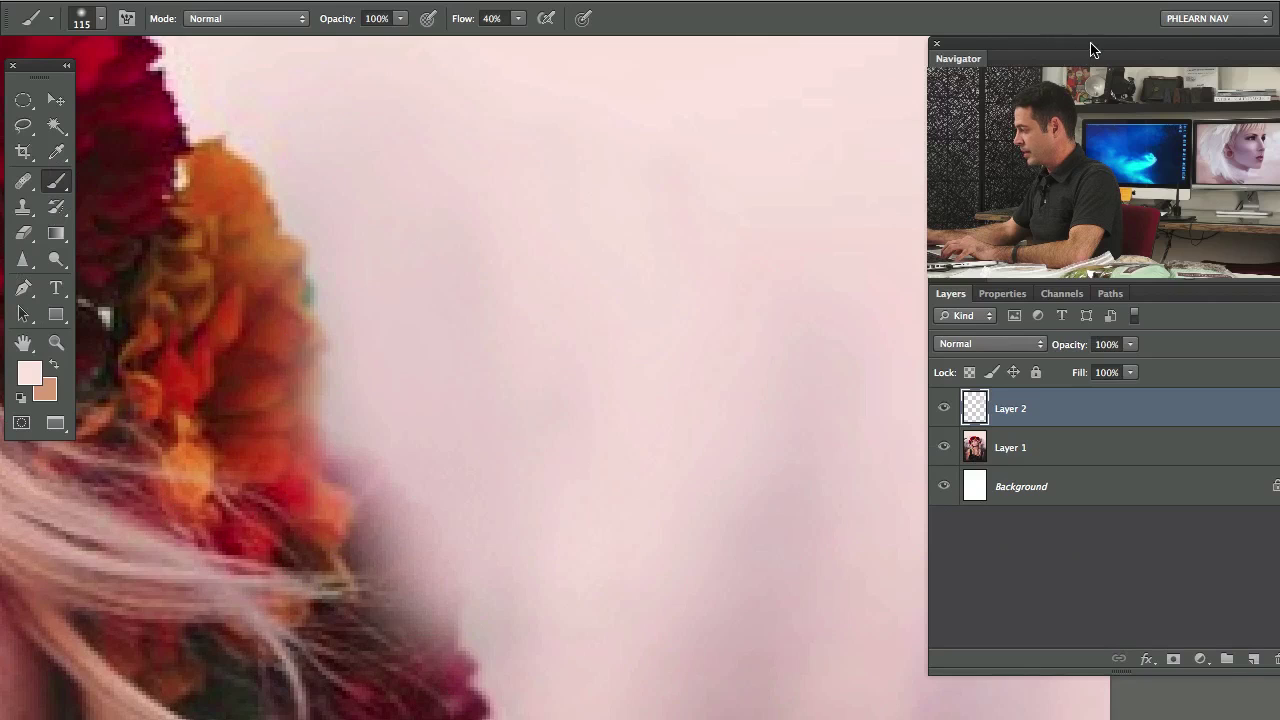
drag(1092, 48, 1055, 43)
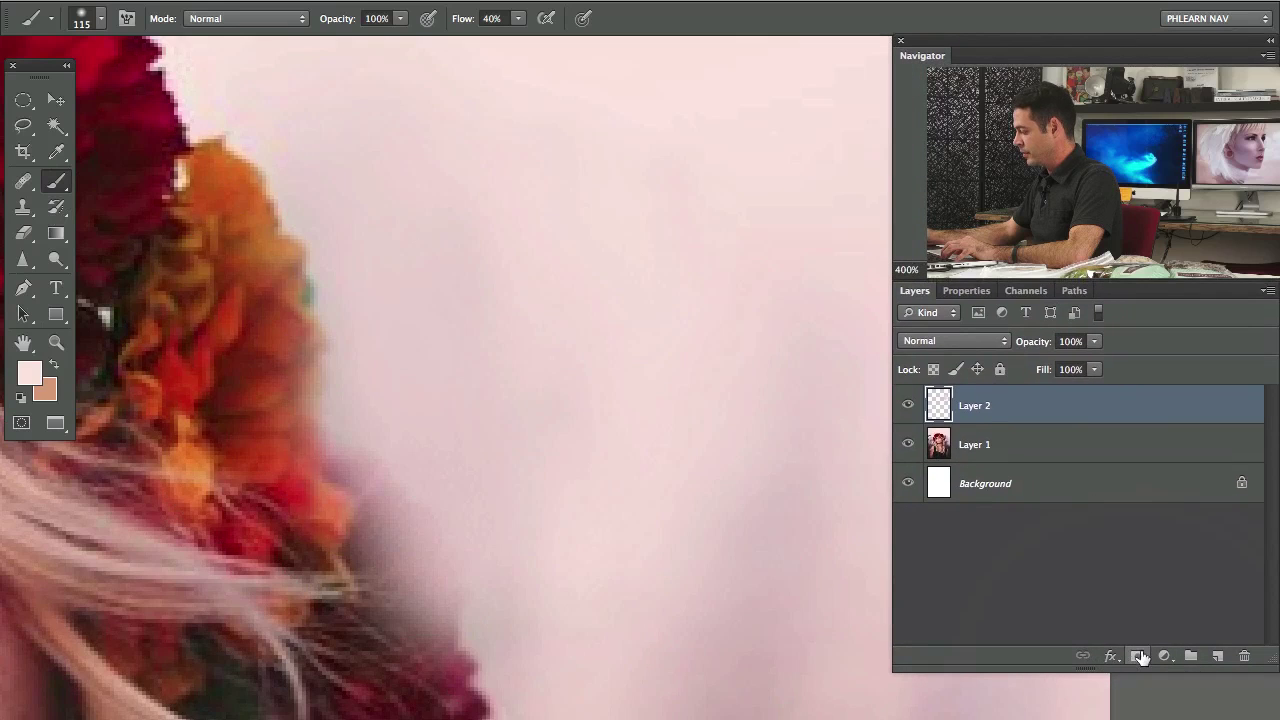
click(1140, 657)
Paint black on the mask at 70% flow to restore the crown's orange and red flowers, refining their edge with white at size 16.
mouse_move(443, 491)
mouse_down()
mouse_move(326, 503)
mouse_move(309, 677)
mouse_up()
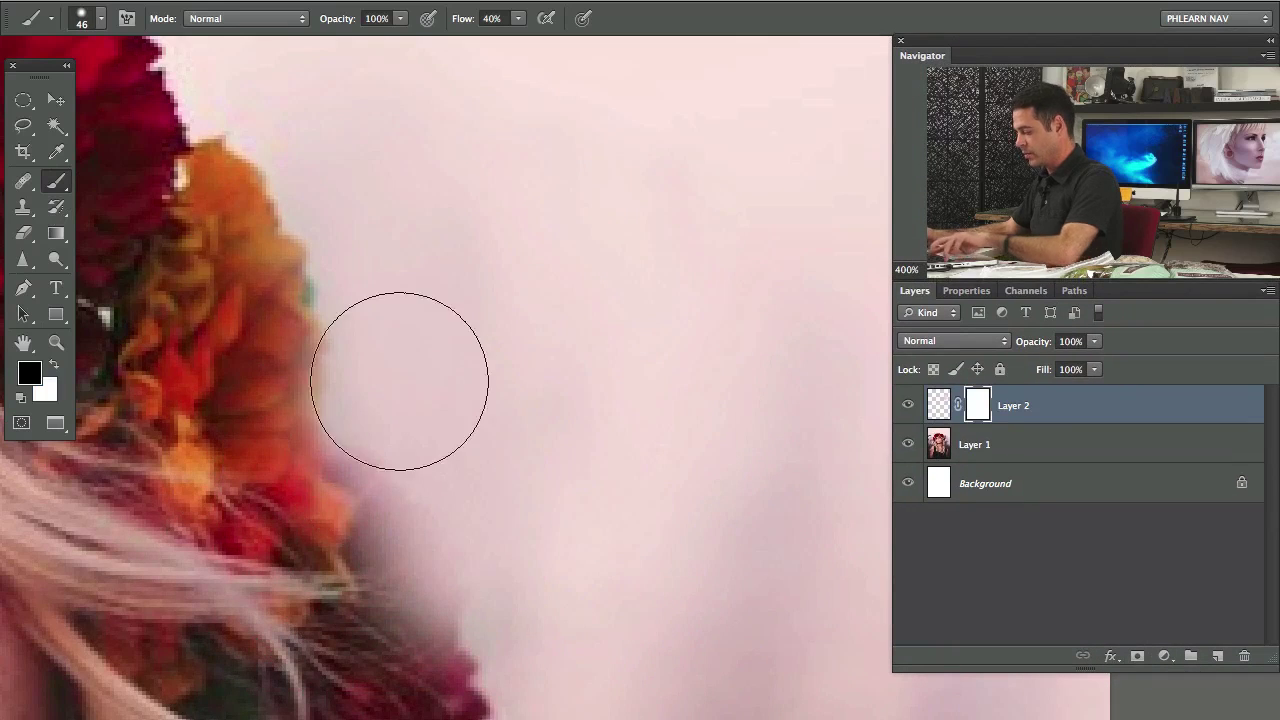
key(shift+7)
mouse_move(388, 554)
mouse_down()
mouse_move(395, 594)
mouse_move(388, 579)
mouse_move(399, 648)
mouse_move(415, 596)
mouse_move(406, 601)
mouse_move(378, 517)
mouse_move(272, 402)
mouse_move(288, 330)
mouse_move(255, 300)
mouse_up()
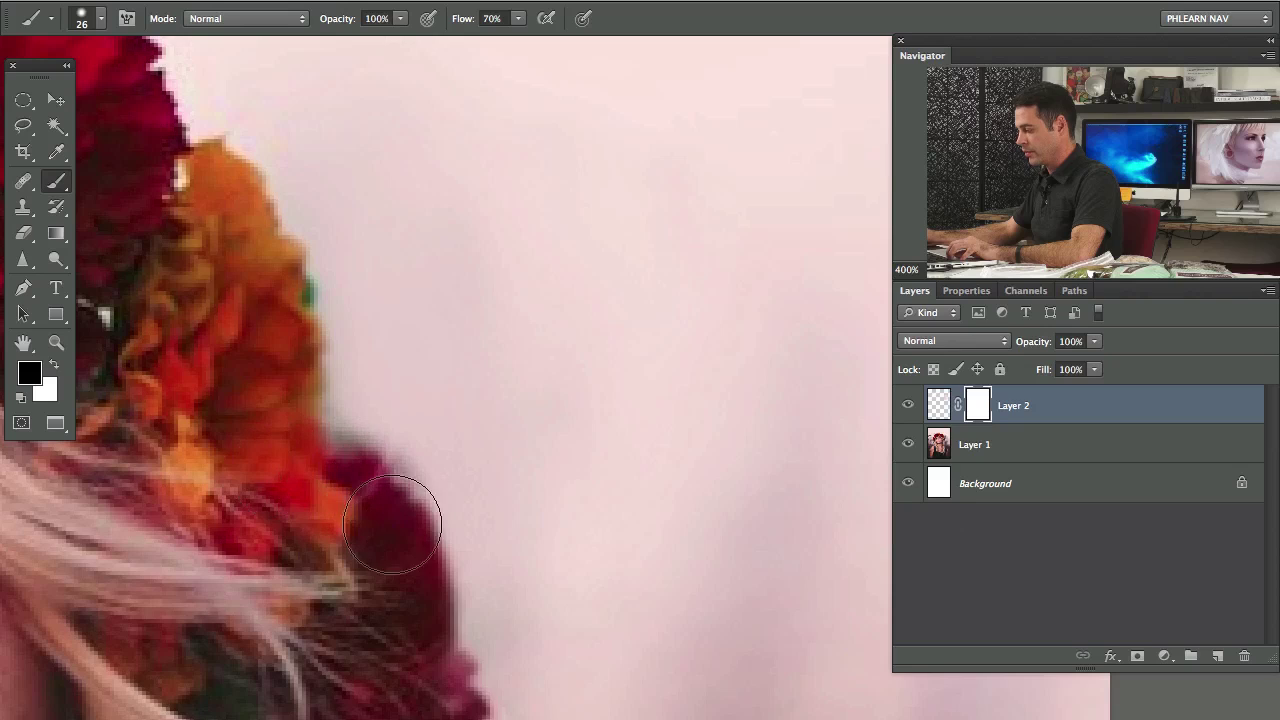
mouse_move(392, 523)
mouse_down()
mouse_move(435, 562)
mouse_move(430, 701)
mouse_move(450, 595)
mouse_move(472, 610)
mouse_move(446, 541)
mouse_move(356, 452)
mouse_move(422, 457)
mouse_move(422, 445)
mouse_move(350, 419)
mouse_move(337, 429)
mouse_move(371, 427)
mouse_move(390, 449)
mouse_move(352, 436)
mouse_move(412, 472)
mouse_move(427, 453)
mouse_move(378, 393)
mouse_move(425, 481)
mouse_move(455, 488)
mouse_move(462, 529)
mouse_move(487, 522)
mouse_move(507, 608)
mouse_up()
key(x)
key(bracketleft)
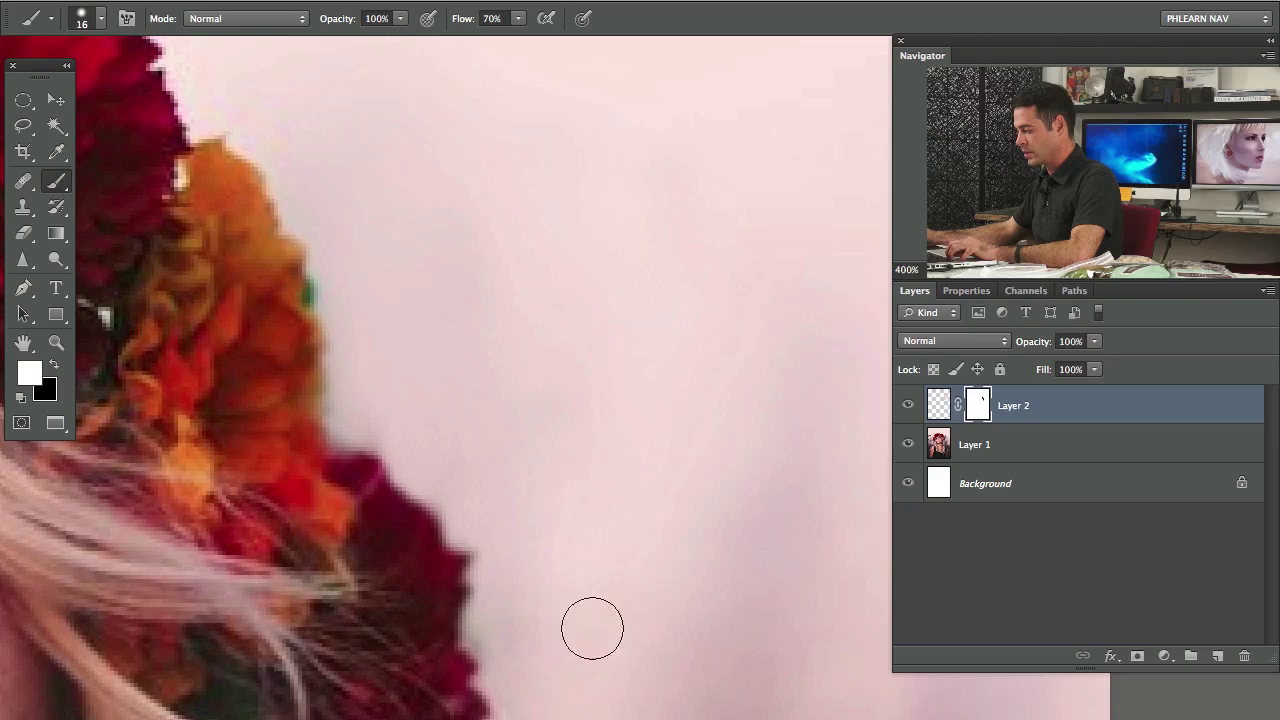
Add another empty layer and paint out the dark branch in the sky beyond the crown with sampled background colour at brush size 58.
key(super+minus)
key(super+minus)
key(super+minus)
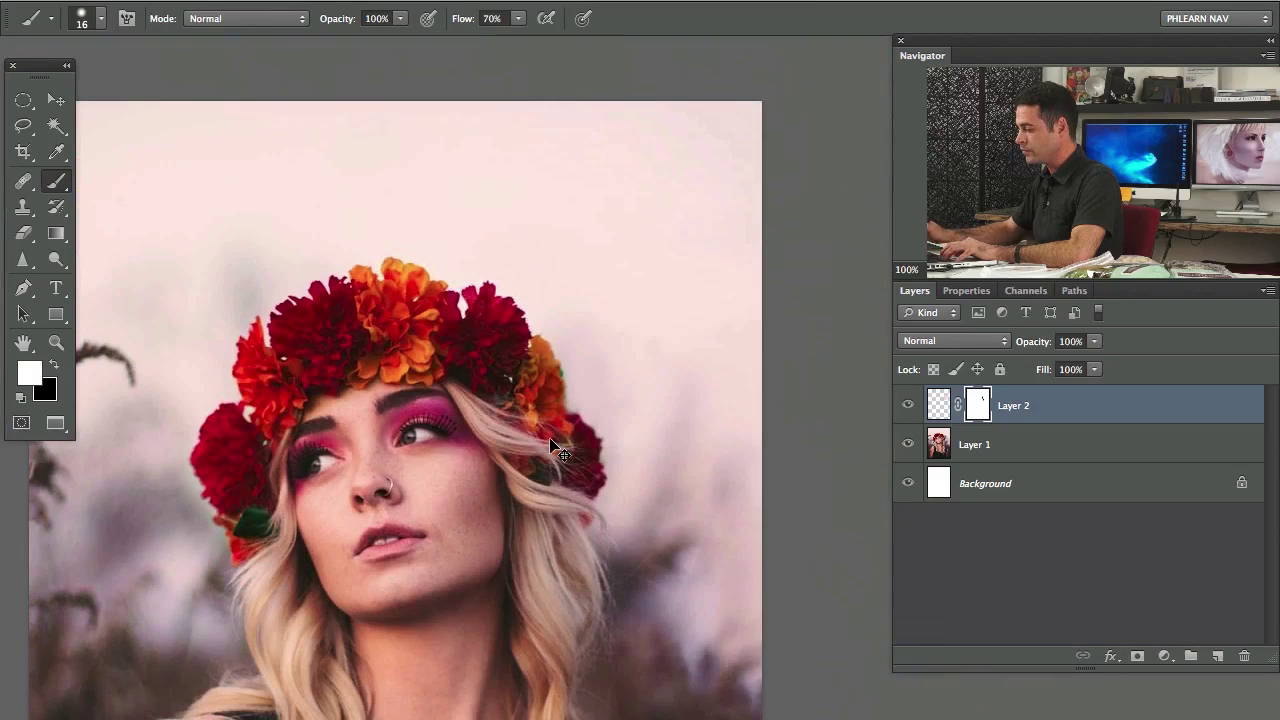
drag(546, 476, 708, 446)
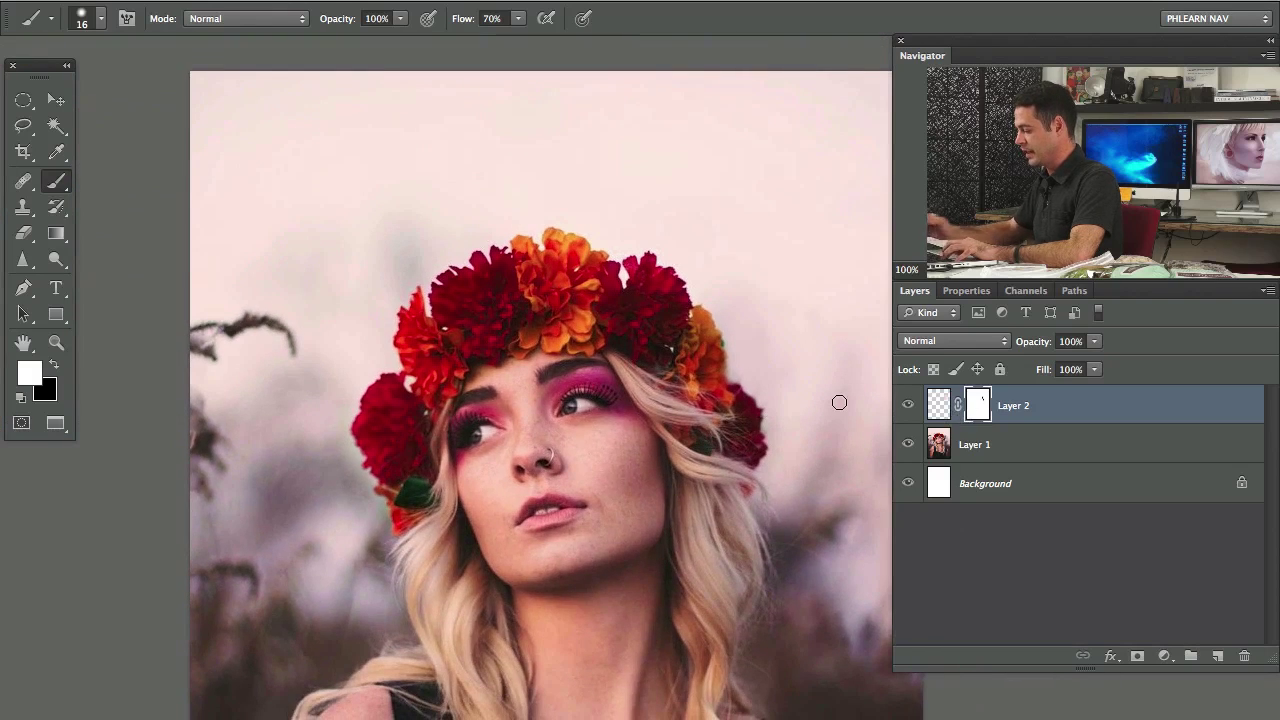
key(ctrl+shift+alt+n)
mouse_move(250, 362)
mouse_down()
mouse_move(290, 362)
mouse_move(258, 359)
mouse_move(310, 335)
mouse_up()
alt+click(309, 337)
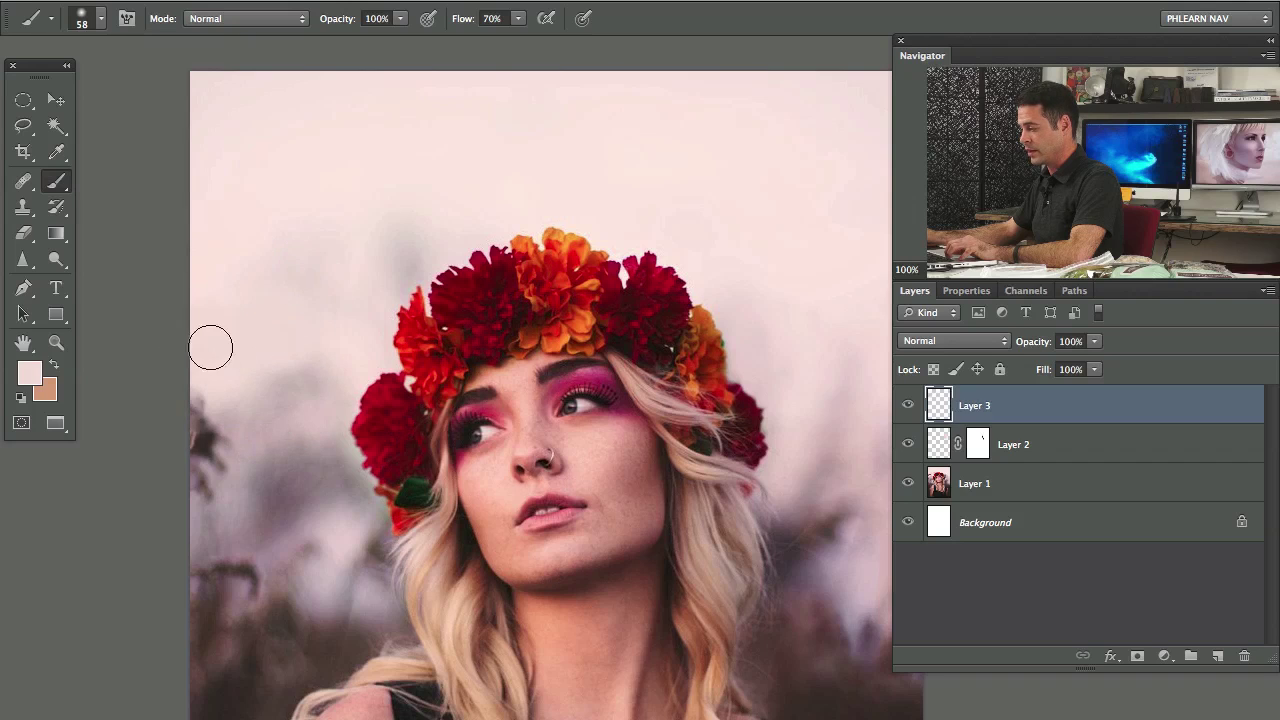
Group Layer 3 and Layer 2, and hide the group to compare with the original photo.
key(ctrl+minus)
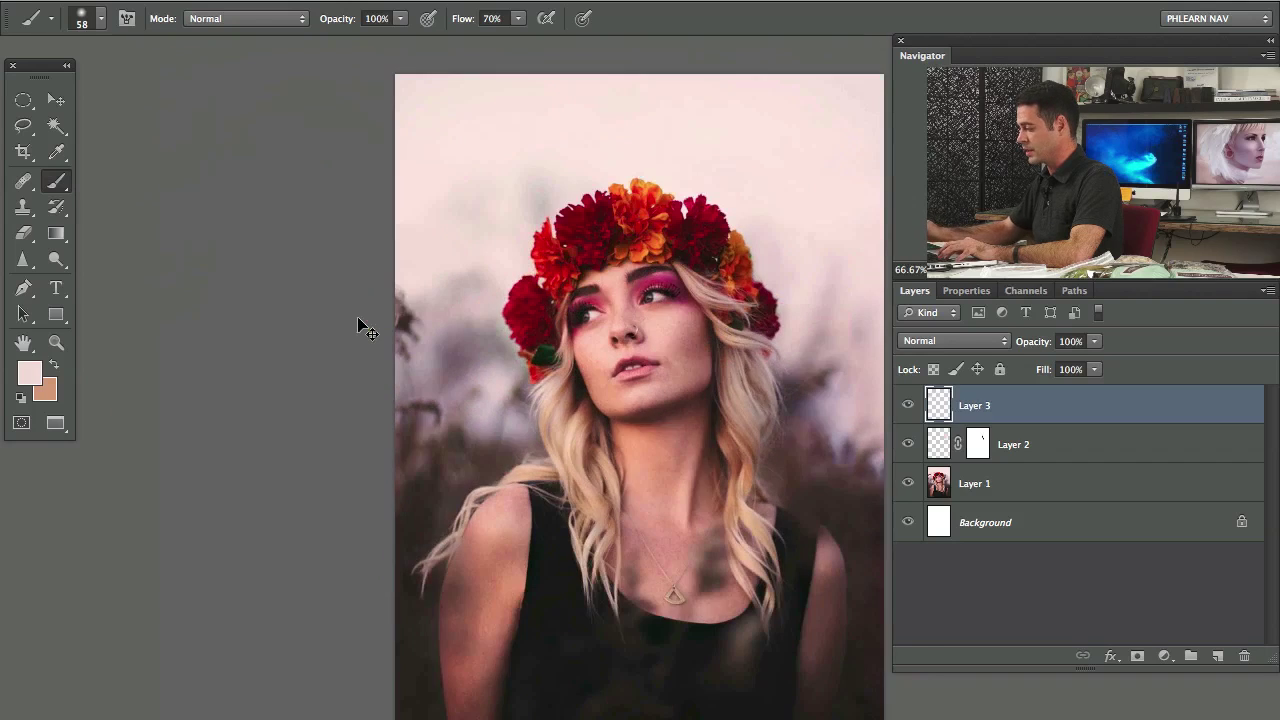
drag(703, 401, 688, 418)
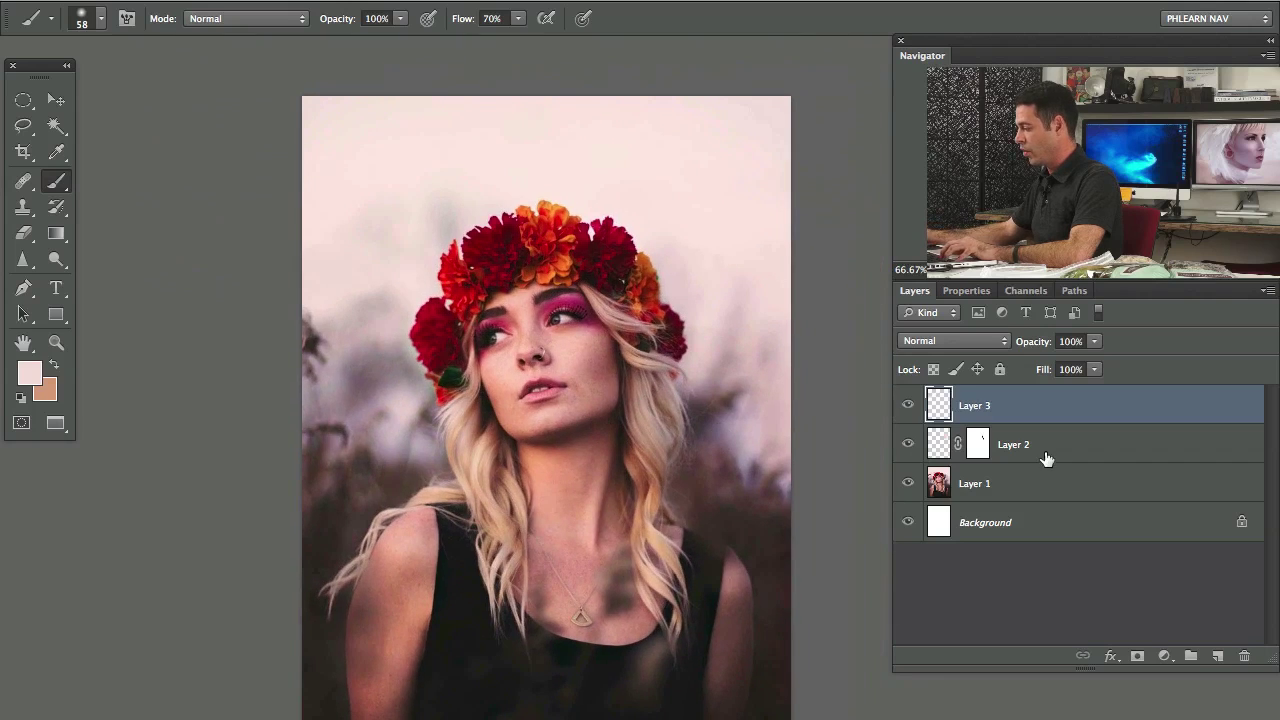
shift+click(1022, 444)
key(ctrl+g)
click(907, 397)
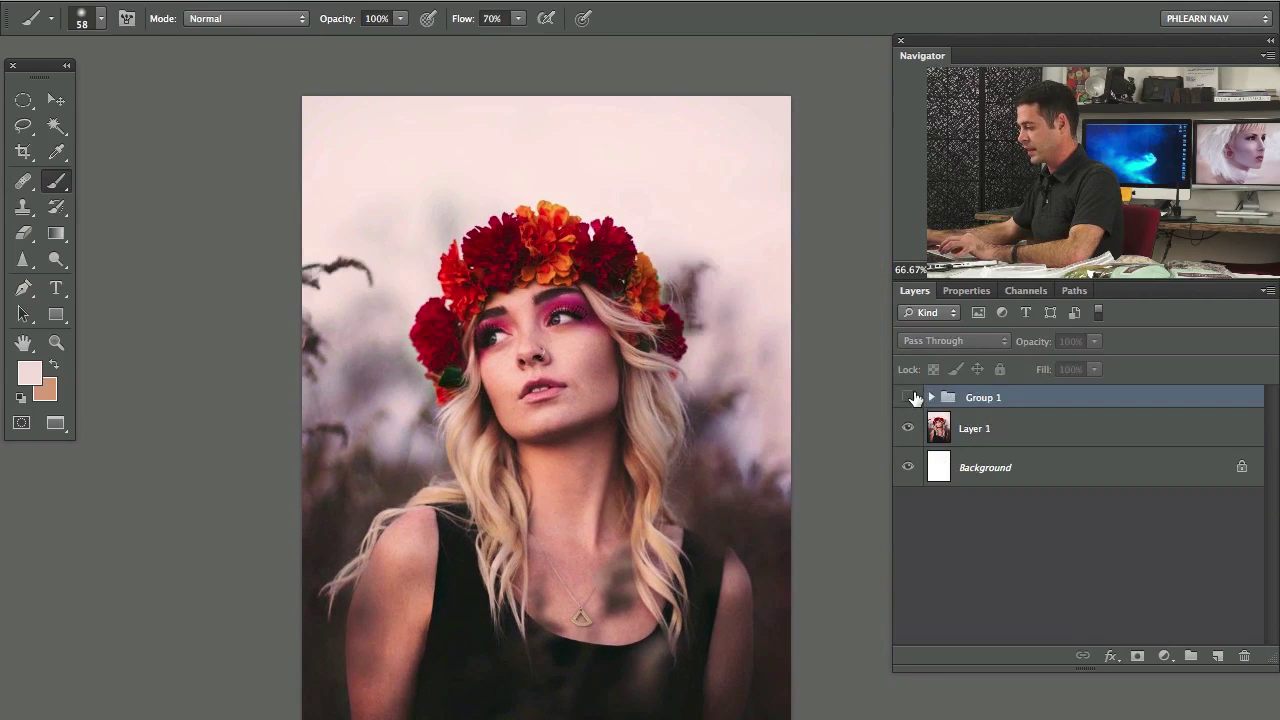
Toggle Group 1's visibility several times to compare the painted-out sky with the original photo.
click(907, 397)
click(907, 397)
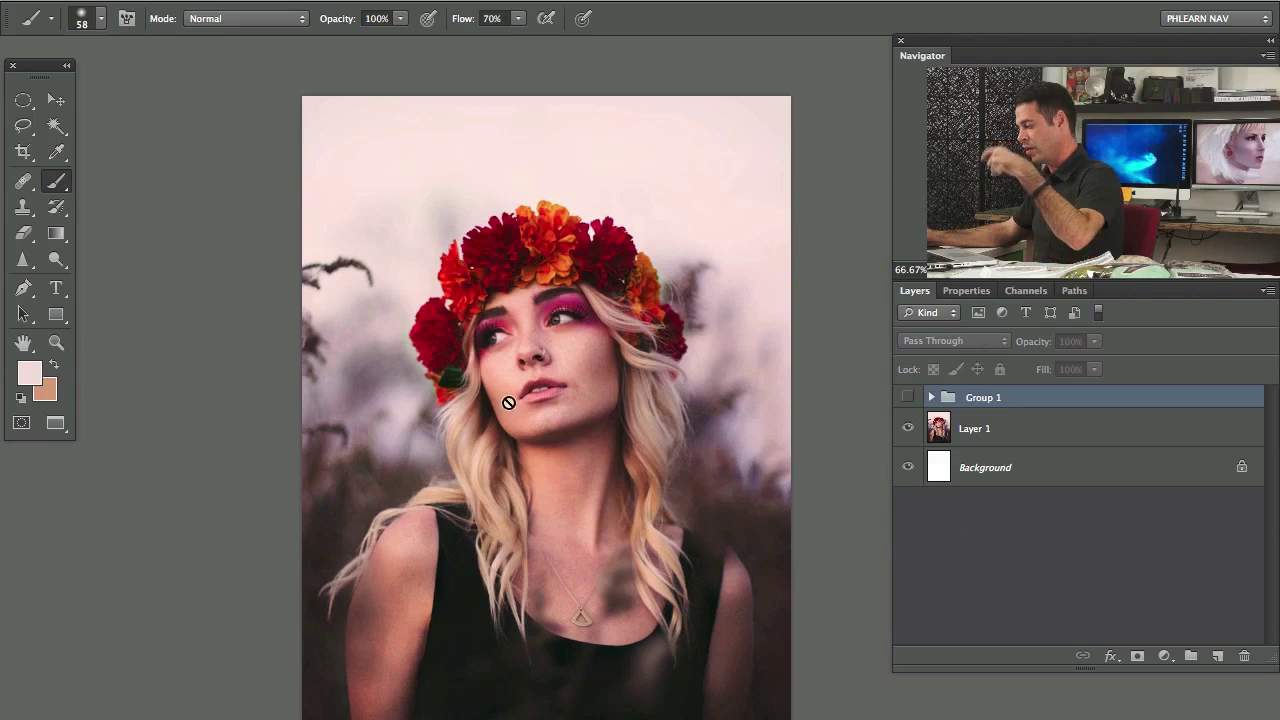
click(906, 398)
click(904, 398)
click(904, 398)
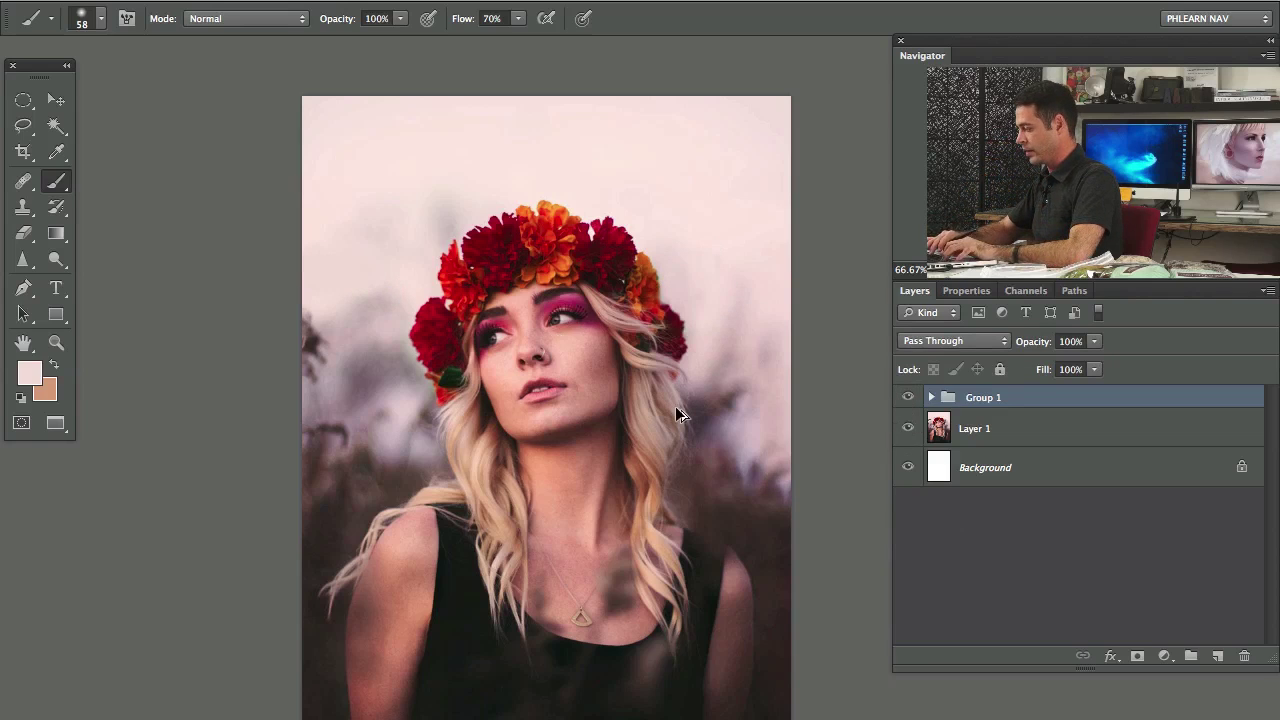
Paint out the remaining dark plants along the photo's left edge on a new layer at brush size 145, and group it with Group 1.
key(ctrl+shift+alt+n)
drag(331, 371, 326, 126)
alt+click(357, 342)
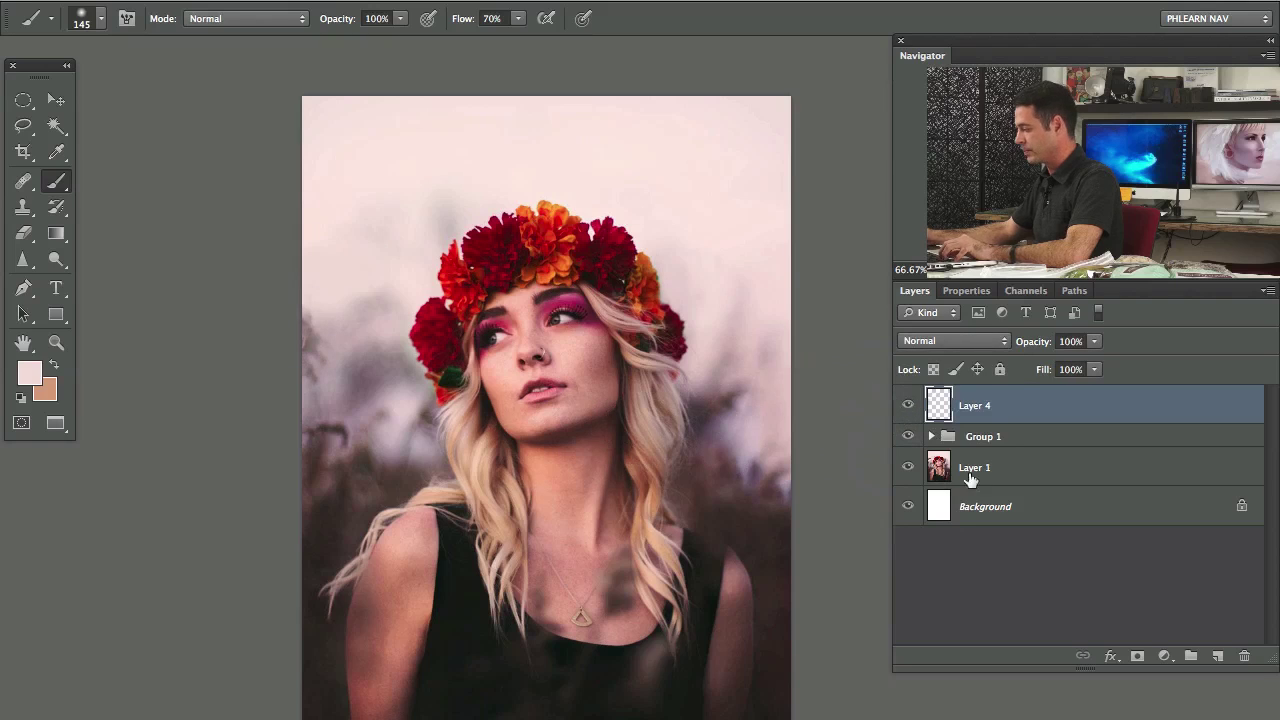
shift+click(1052, 443)
key(ctrl+g)
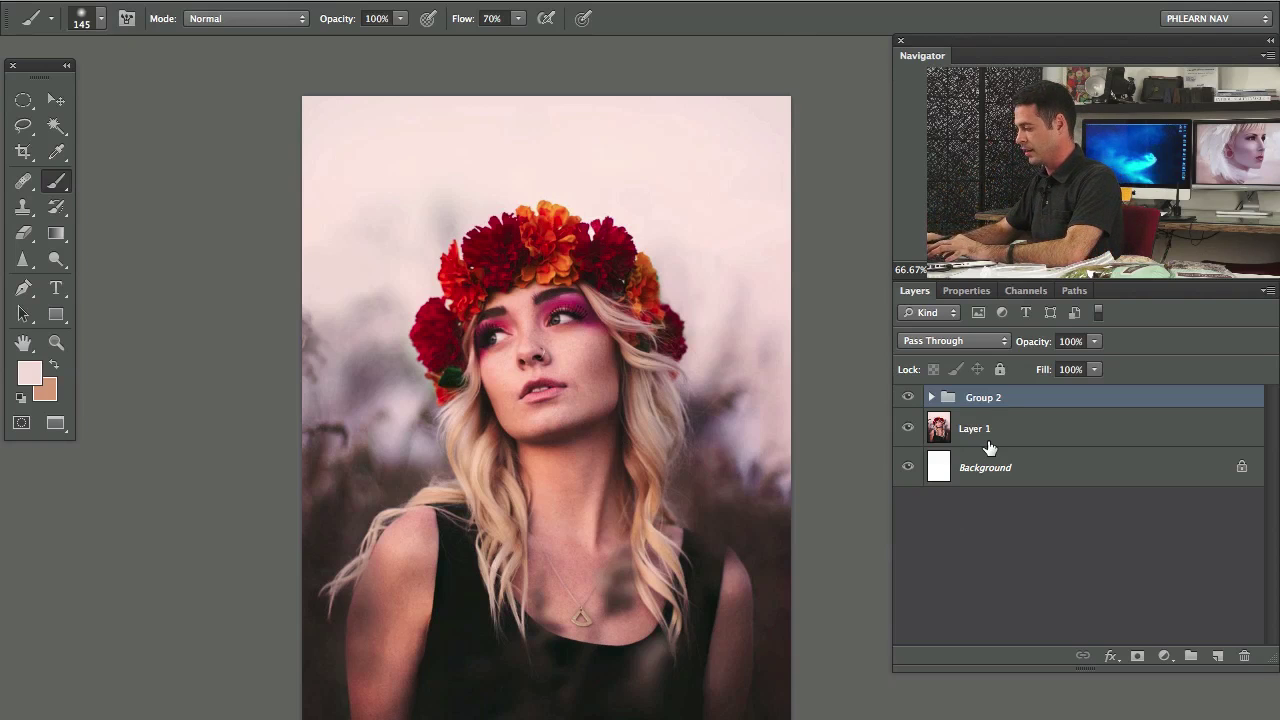
Add a Hue/Saturation adjustment layer above Group 2.
key(ctrl+plus)
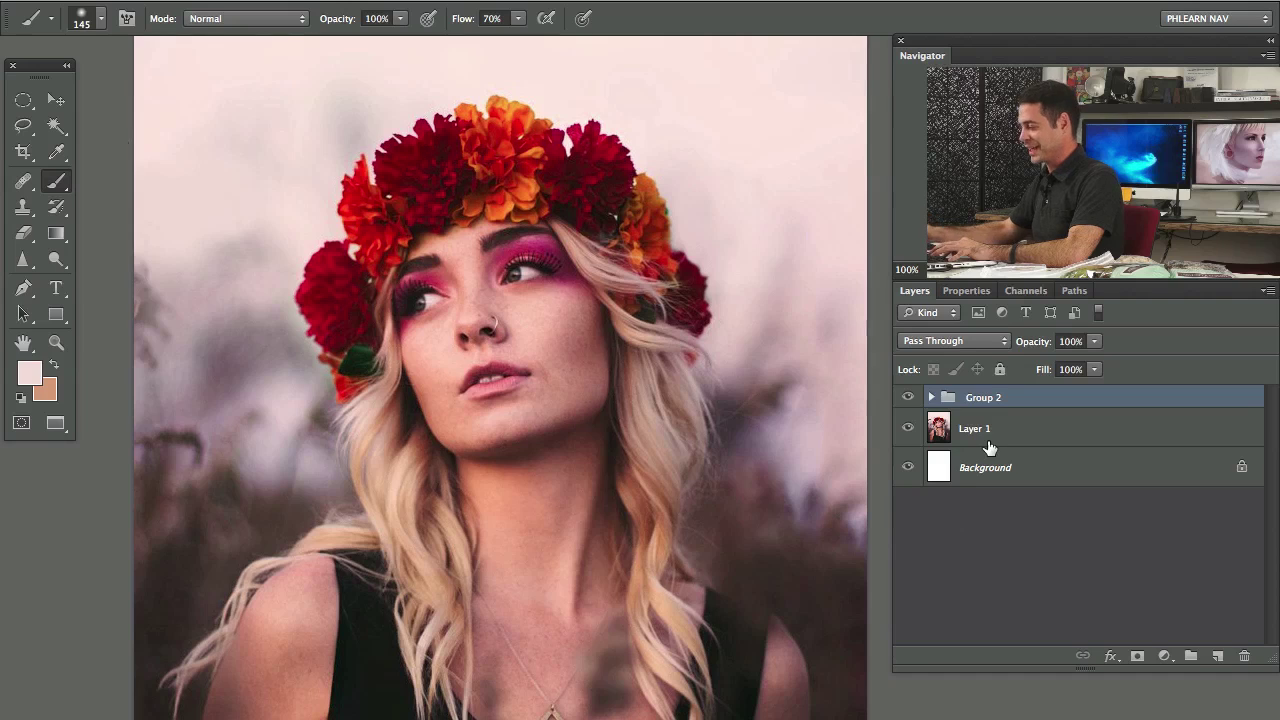
drag(460, 385, 489, 366)
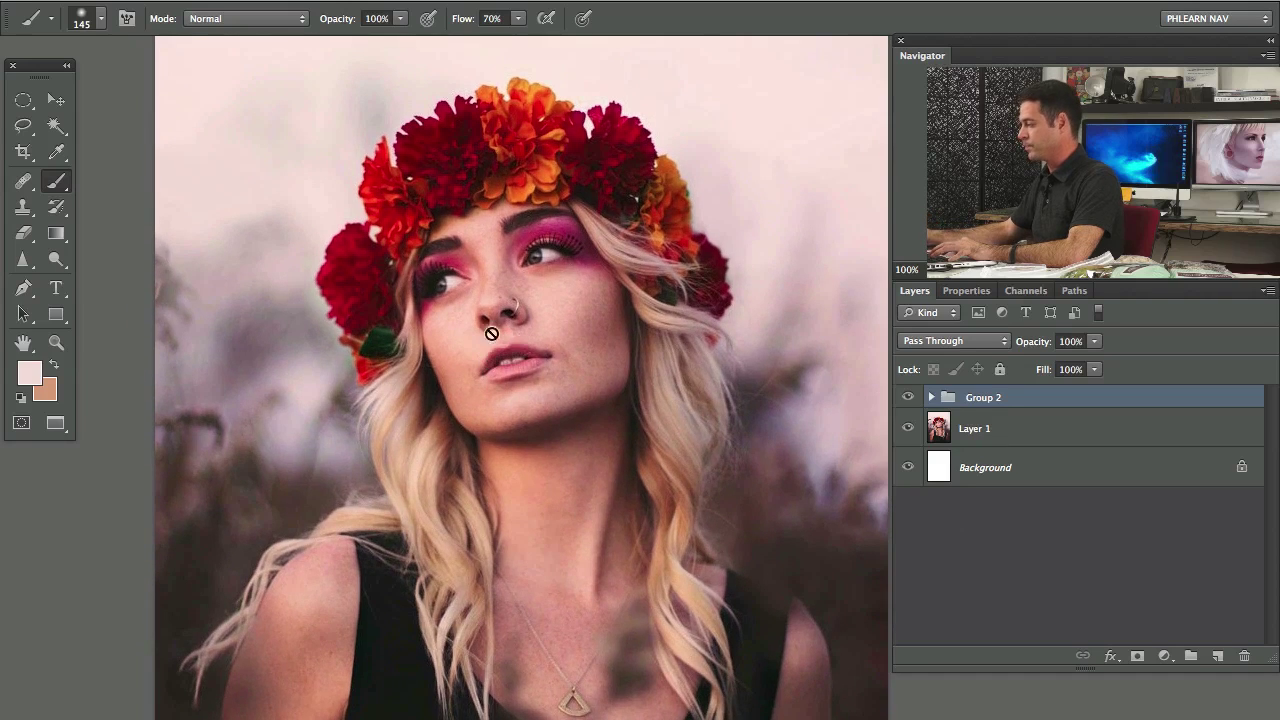
click(1166, 657)
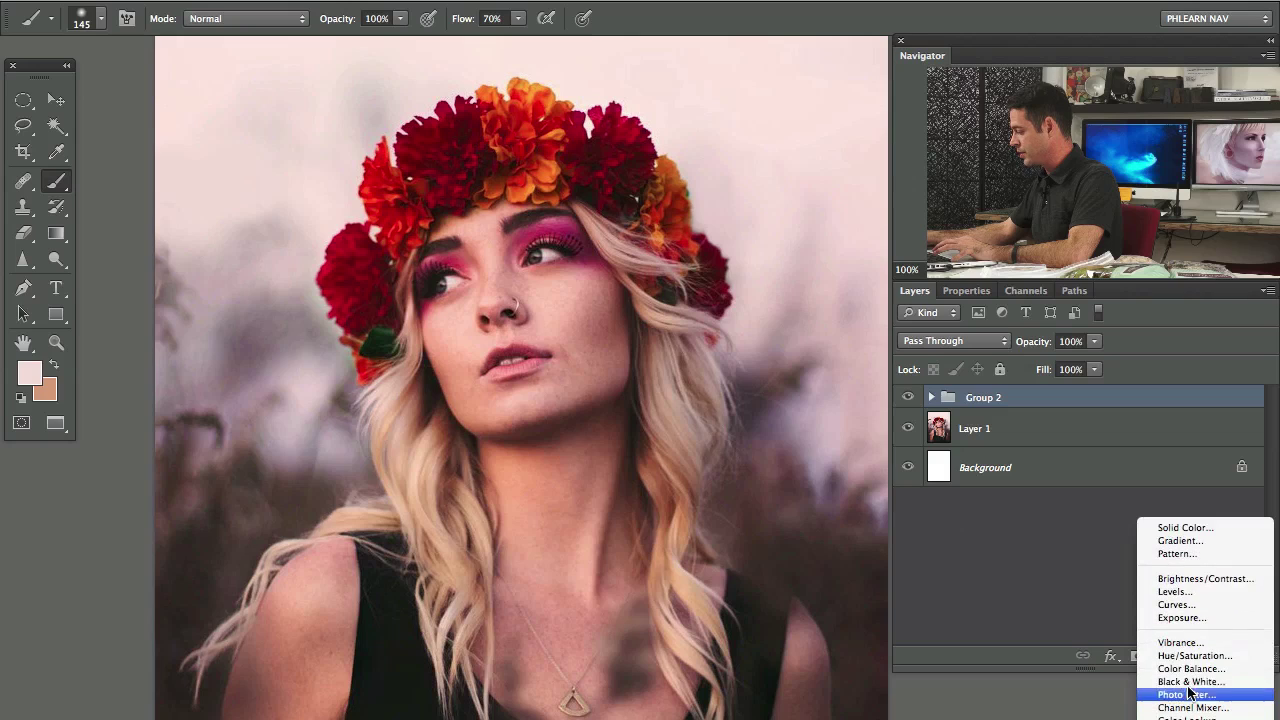
click(1162, 646)
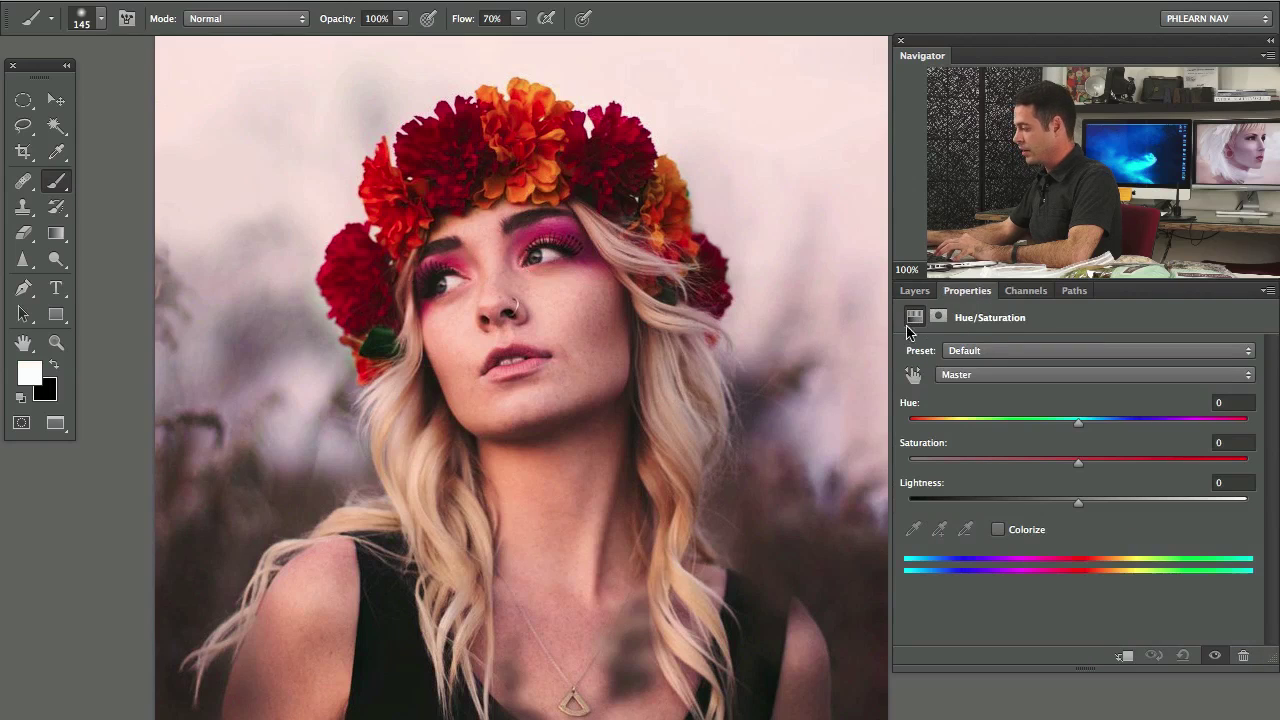
Try shifting the Master hue to -6, and undo the shift.
click(980, 376)
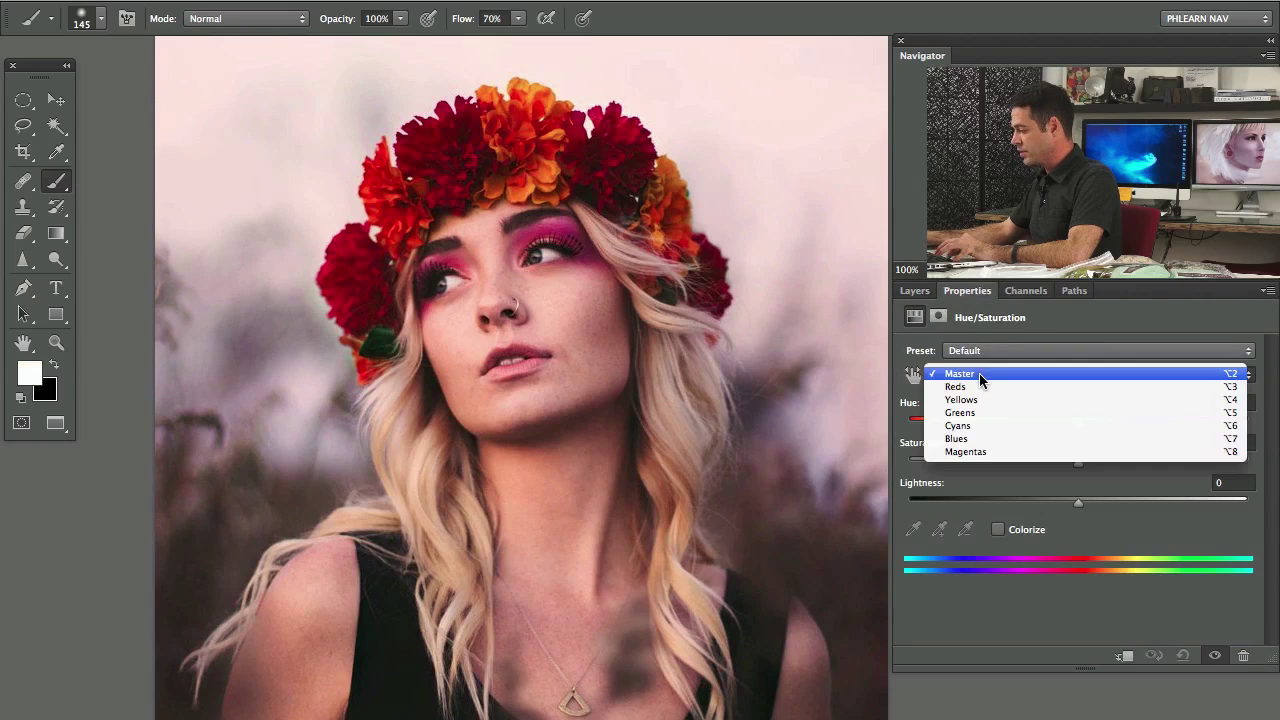
click(970, 373)
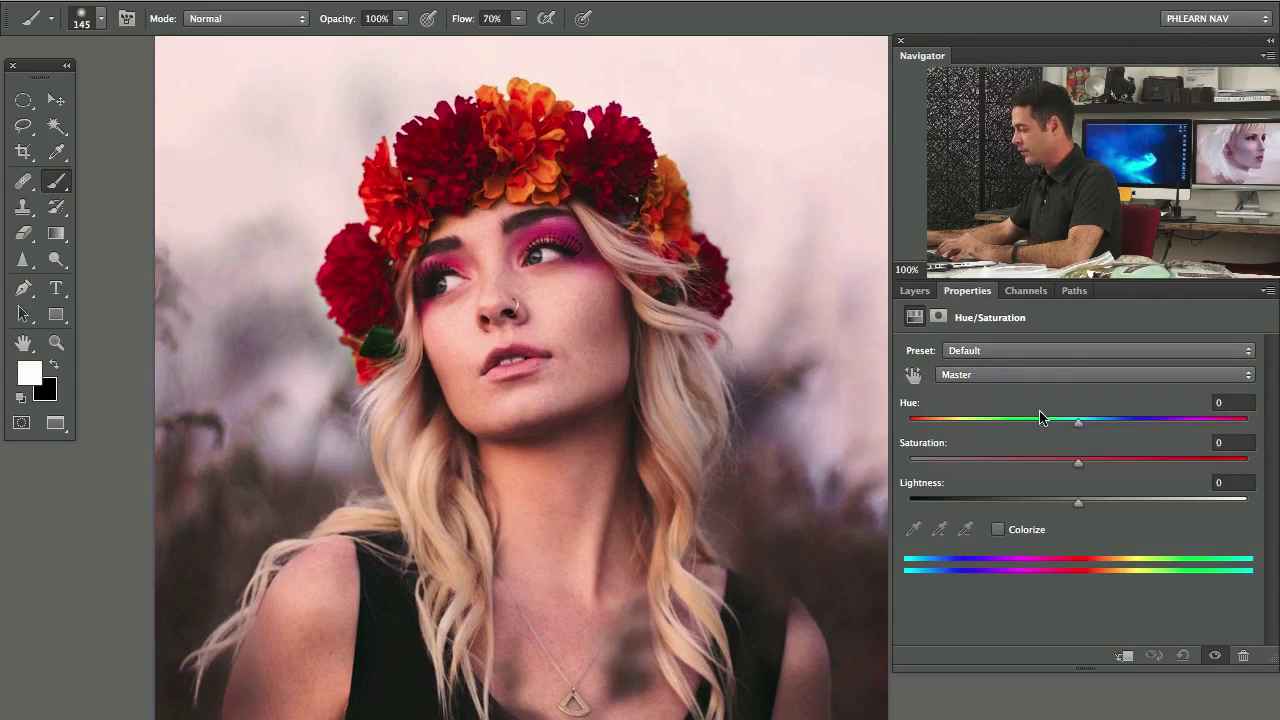
mouse_move(1083, 428)
mouse_down()
mouse_move(1137, 421)
mouse_move(1016, 423)
mouse_move(1069, 430)
mouse_up()
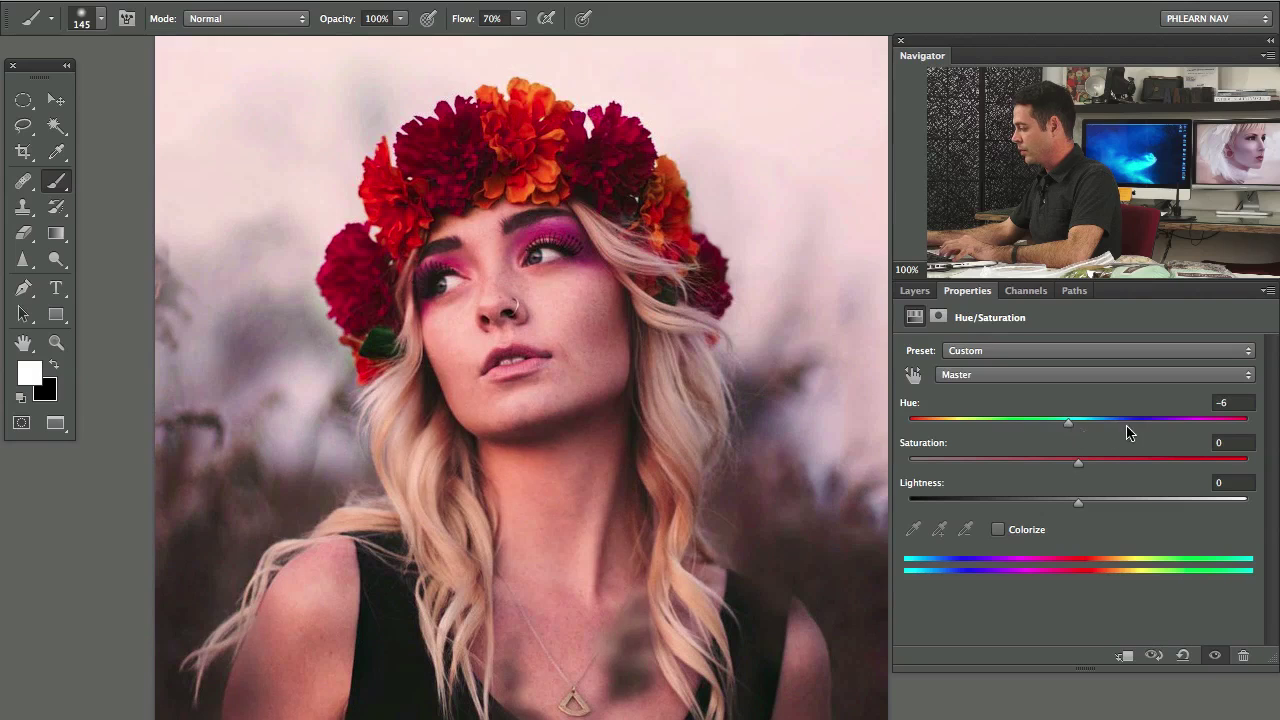
key(super+z)
Target the Reds range, sample the magenta eye shadow as its colour, and set the range's hue to +16.
click(1014, 375)
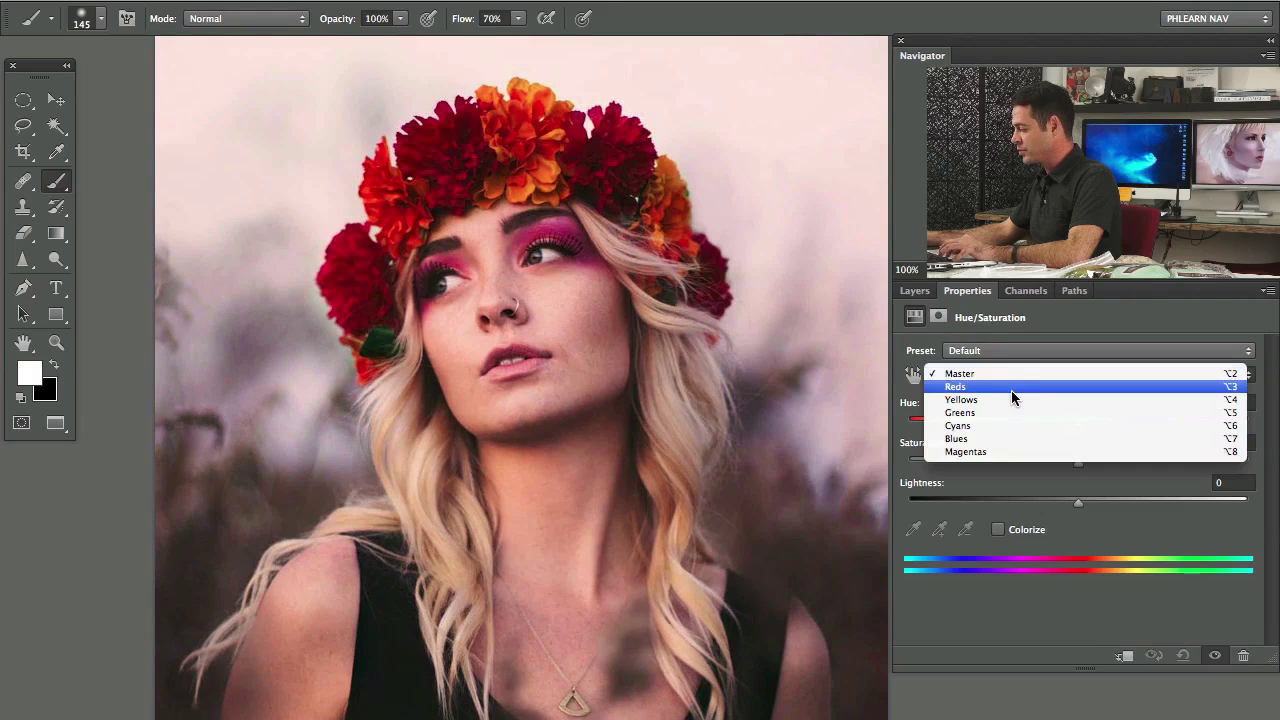
click(1011, 399)
click(975, 376)
click(980, 360)
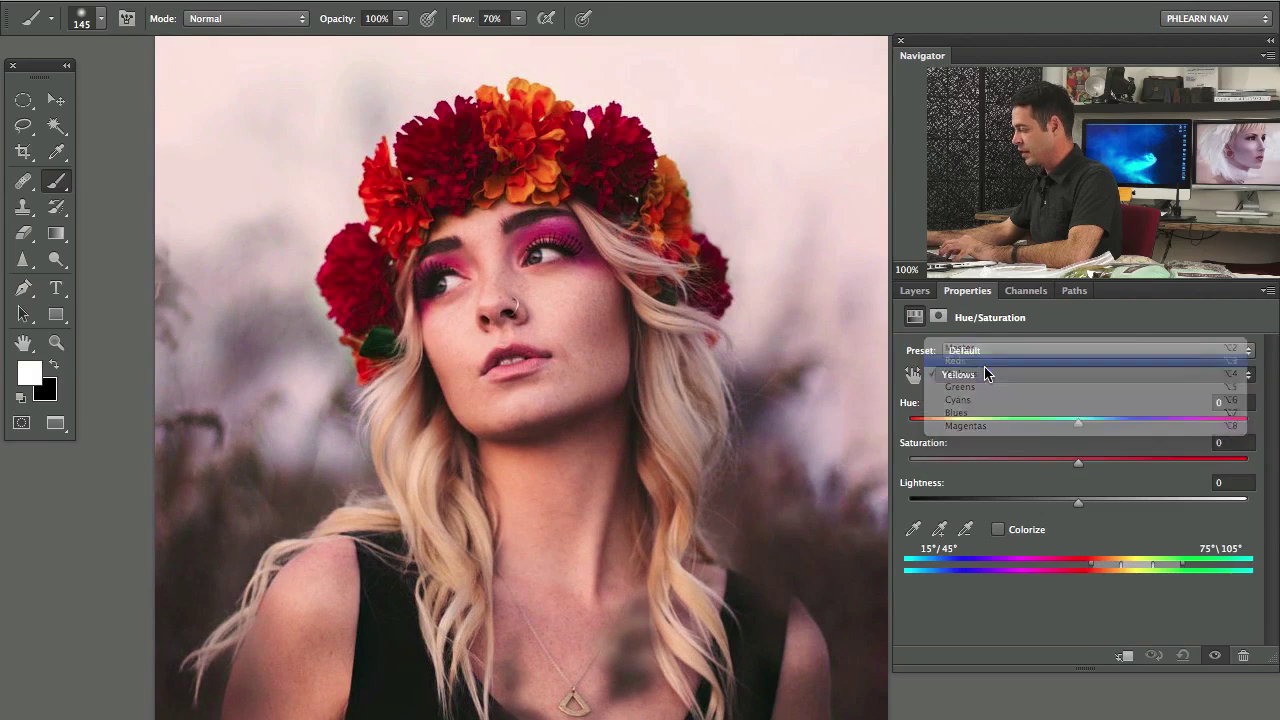
click(913, 530)
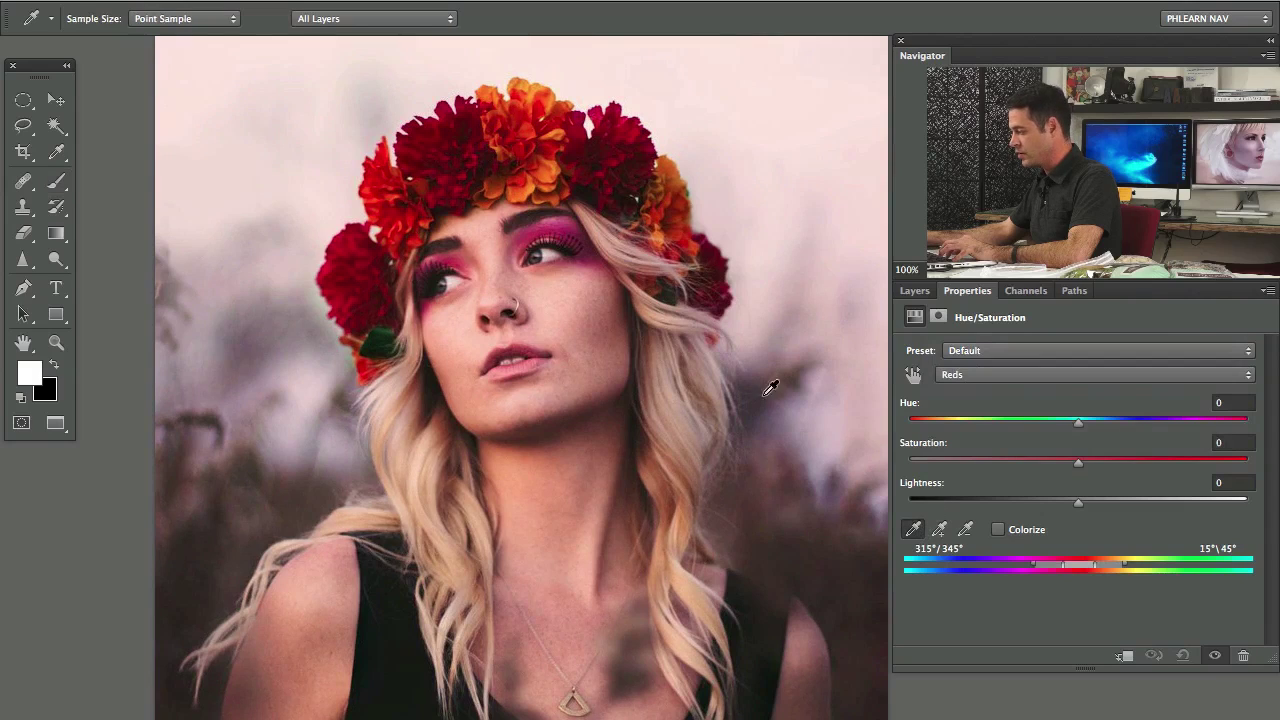
click(579, 221)
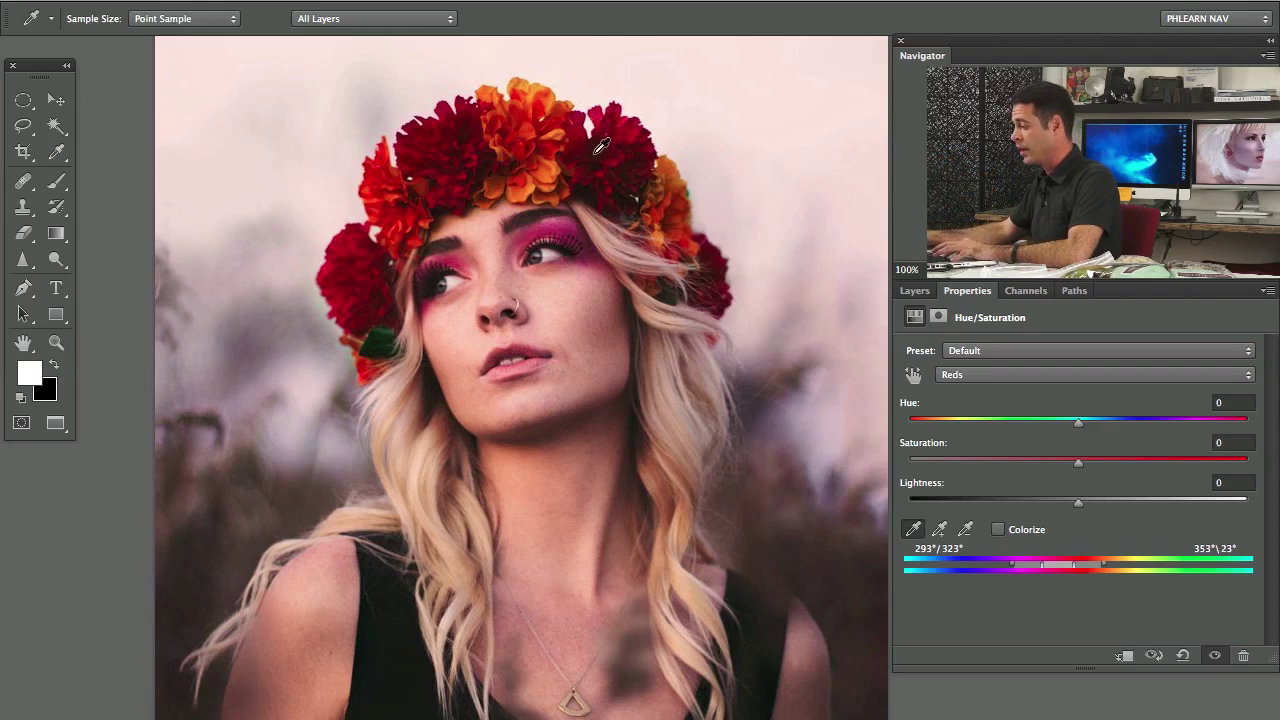
drag(556, 273, 540, 305)
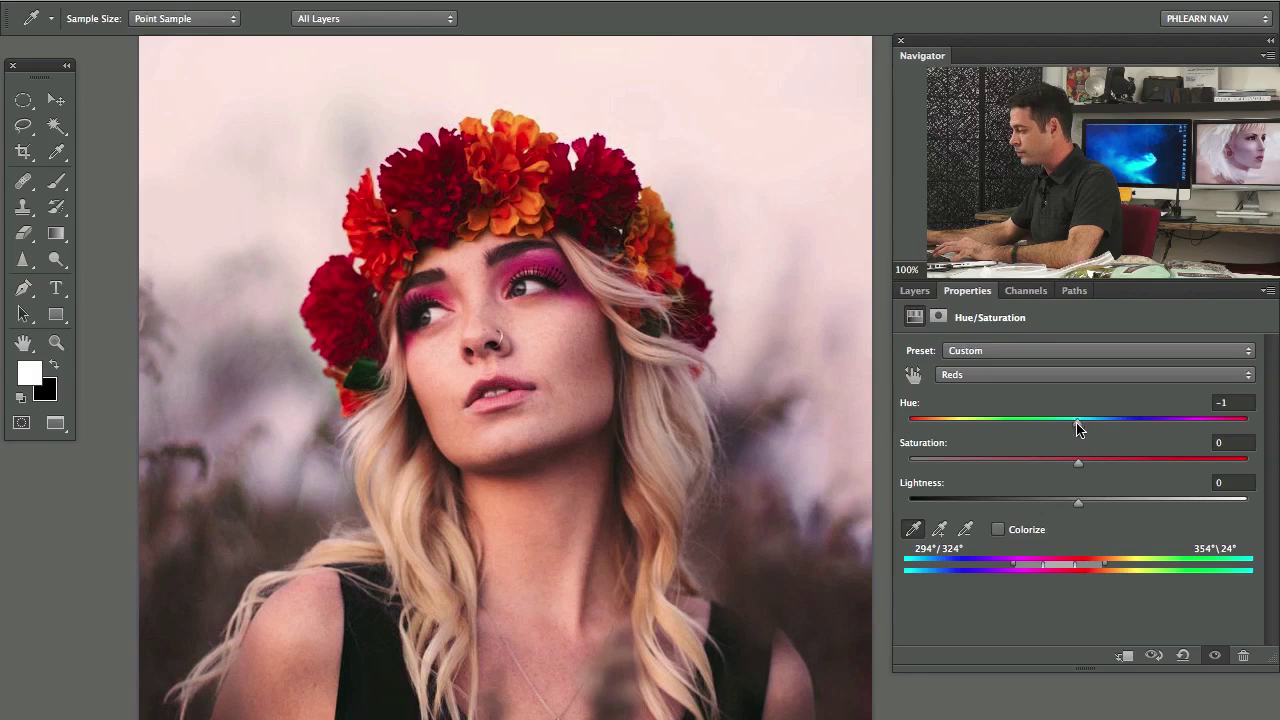
drag(1051, 425, 1107, 427)
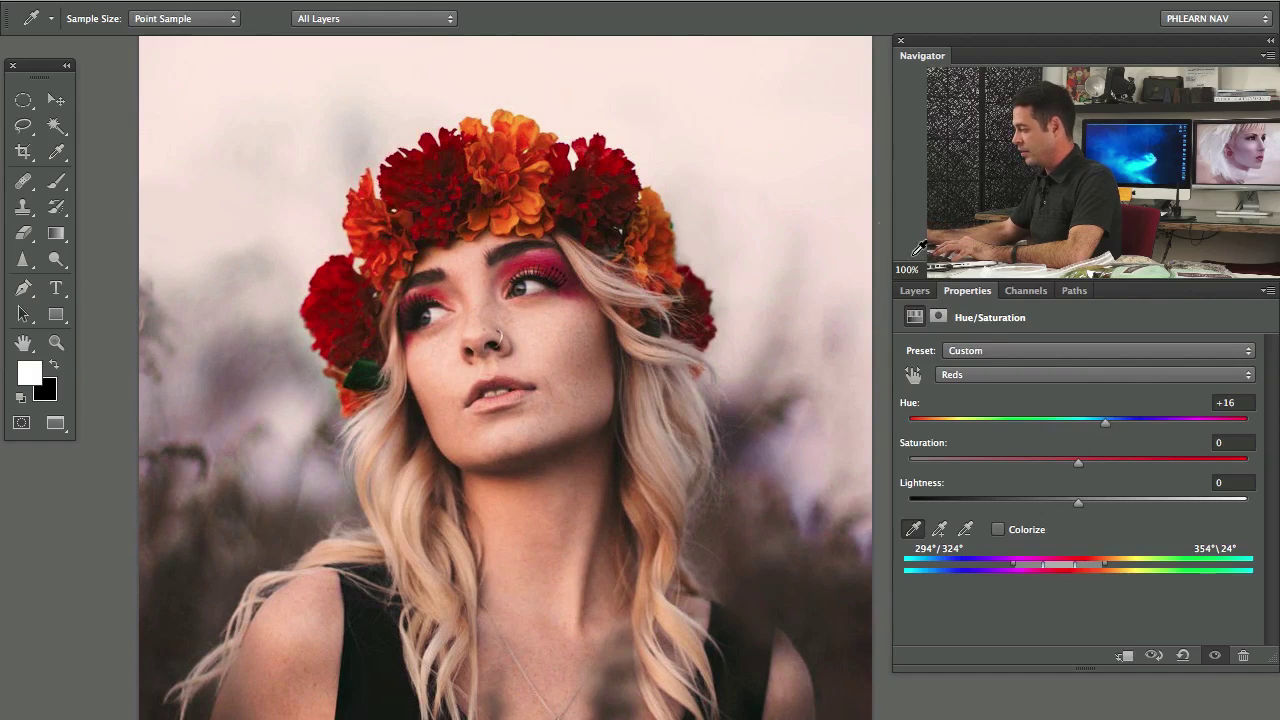
Toggle the Hue/Saturation layer to check its effect, and invert its mask to black.
click(914, 290)
click(910, 405)
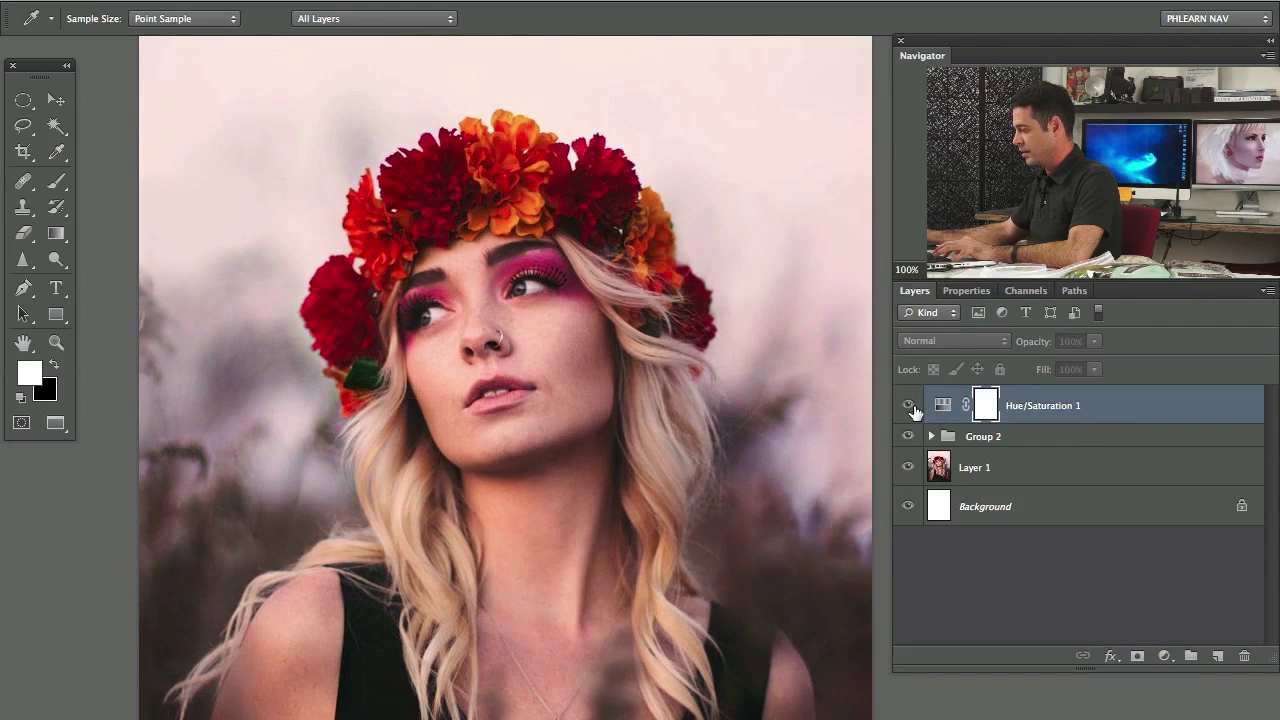
key(b)
key(ctrl+i)
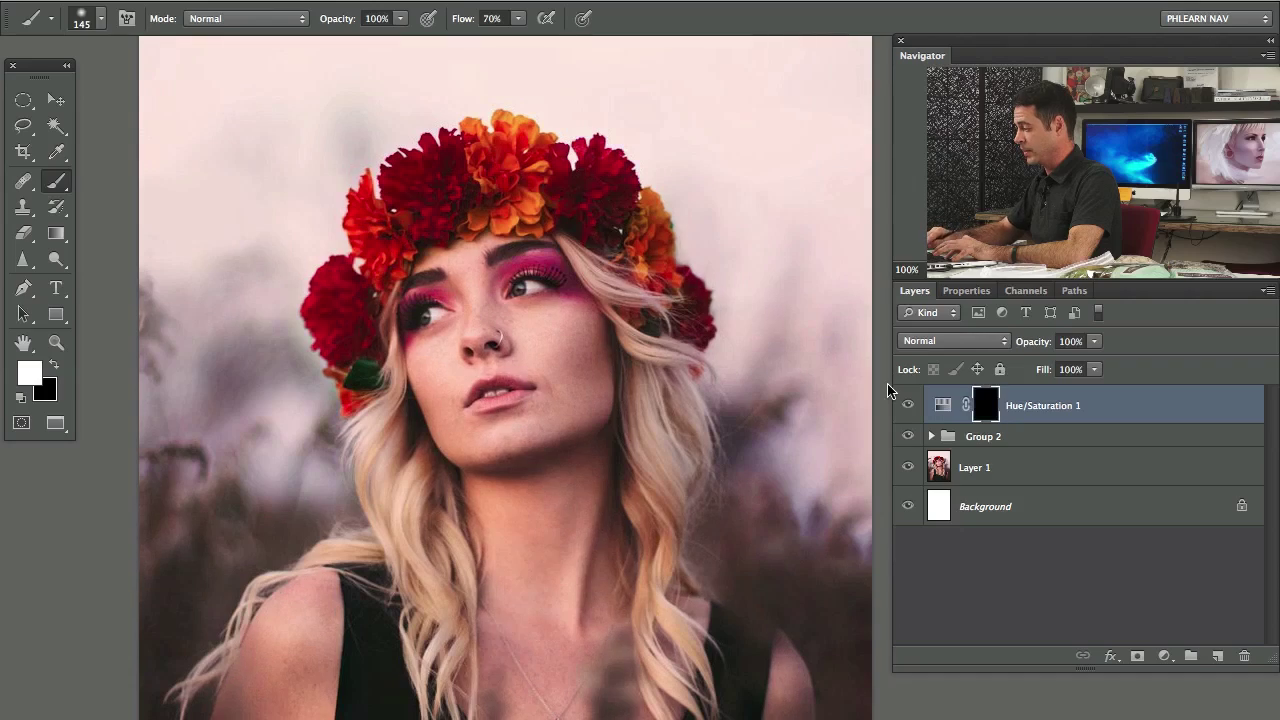
Paint white on the adjustment mask at brush size 37 to shift the eye shadow around the subject's left eye towards red.
key(ctrl+plus)
key(ctrl+plus)
drag(388, 443, 492, 656)
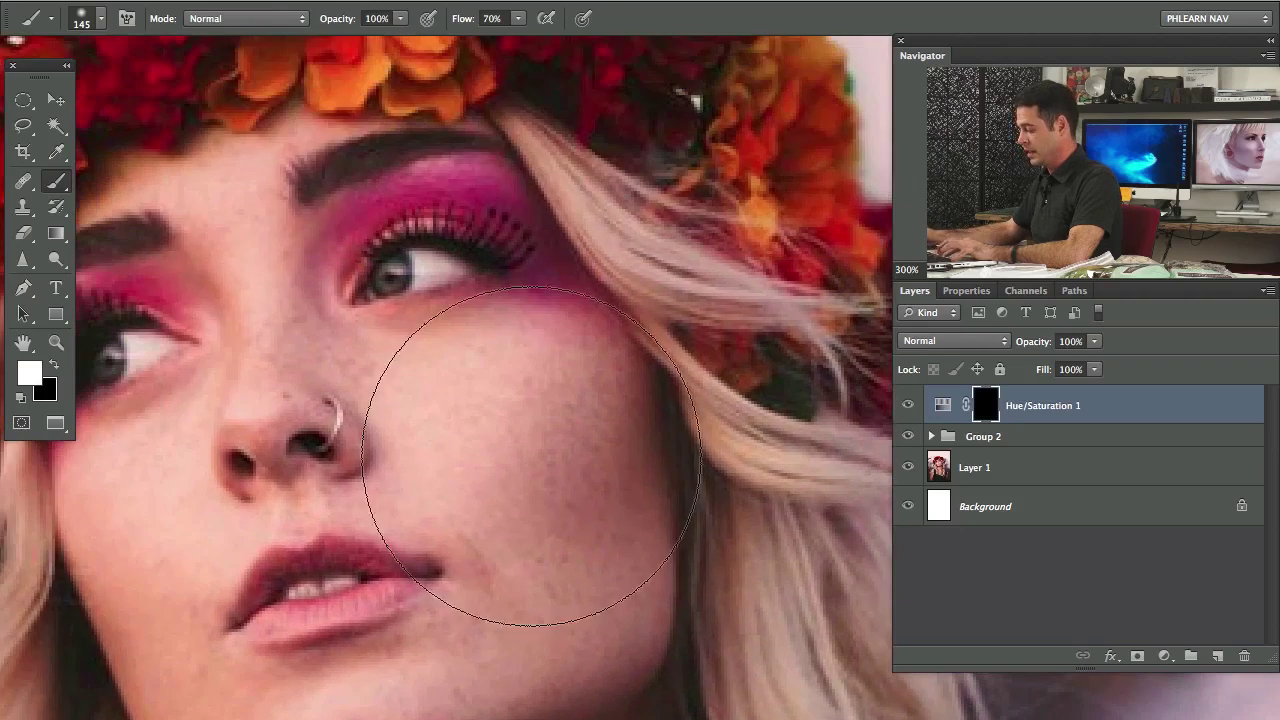
ctrl+alt+drag(492, 356, 318, 362)
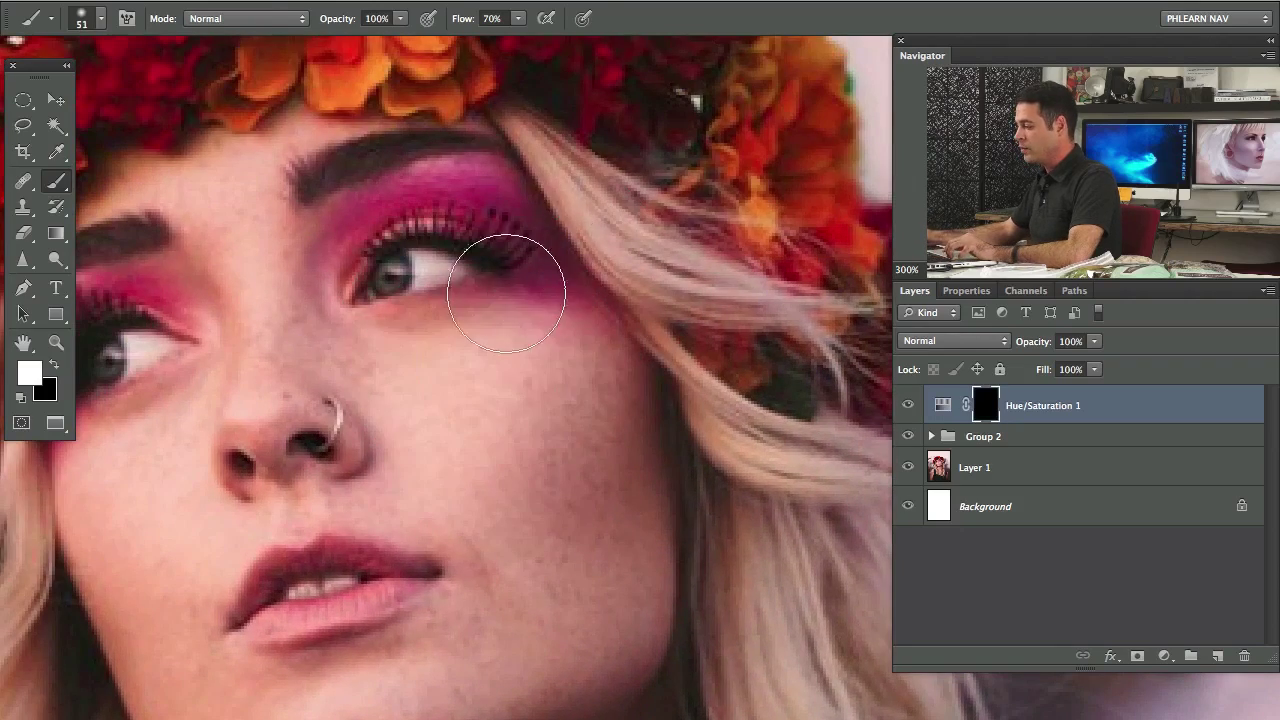
ctrl+alt+drag(526, 293, 507, 292)
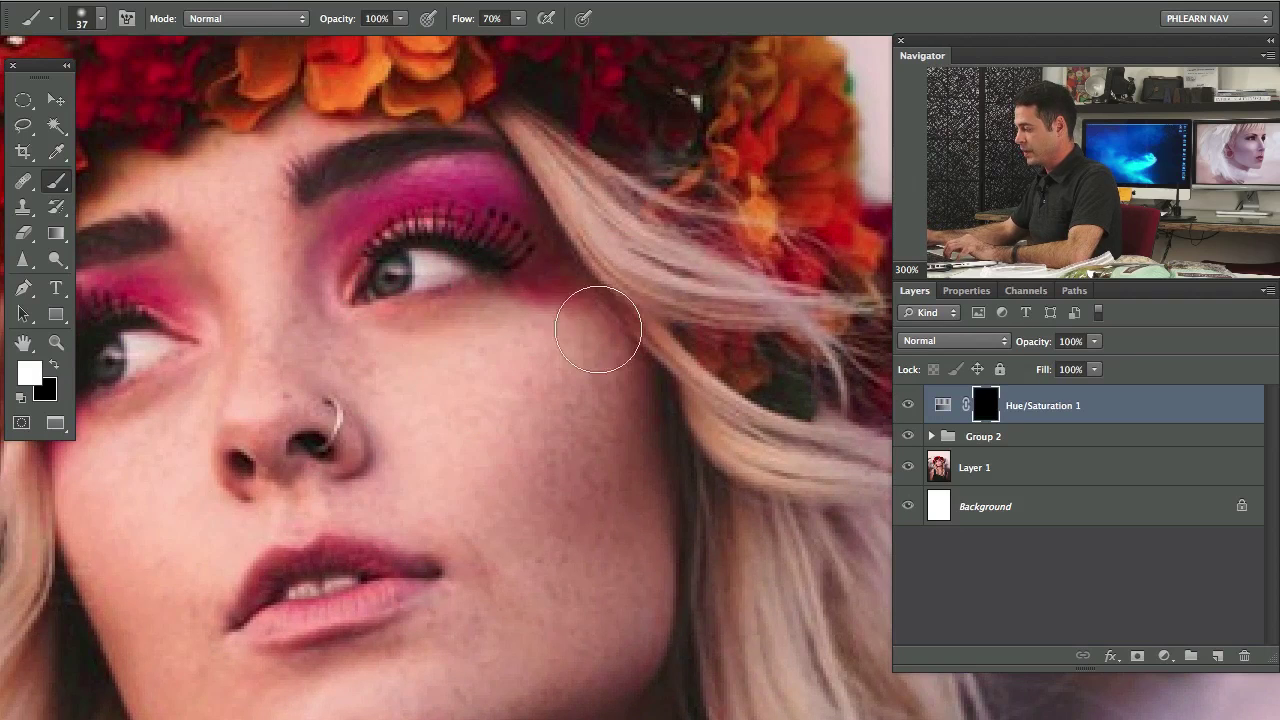
mouse_move(523, 218)
mouse_down()
mouse_move(433, 183)
mouse_move(440, 204)
mouse_move(392, 218)
mouse_move(344, 256)
mouse_move(345, 197)
mouse_move(312, 291)
mouse_move(411, 162)
mouse_move(387, 196)
mouse_up()
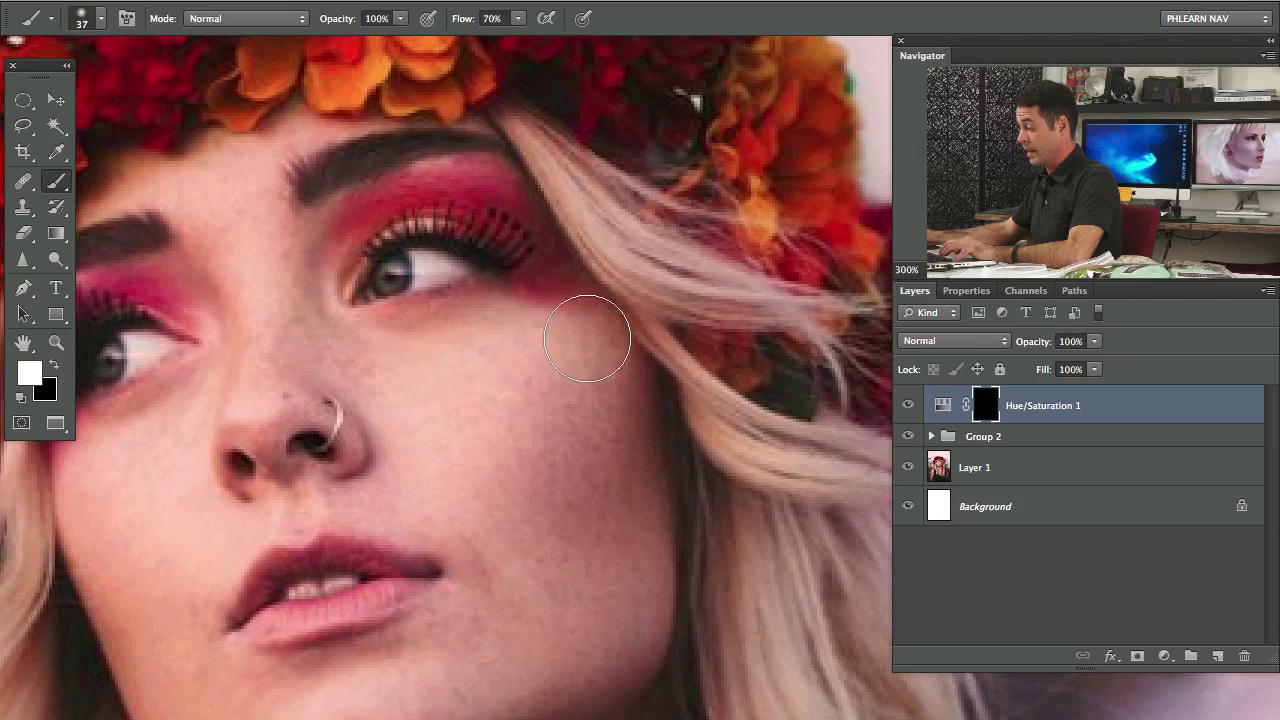
Paint white on the mask over the subject's right eye shadow, and refine the edges around both eyes with brush sizes 22 and 25.
drag(342, 360, 504, 351)
mouse_move(323, 272)
mouse_down()
mouse_move(245, 273)
mouse_move(192, 379)
mouse_move(192, 429)
mouse_move(212, 421)
mouse_move(207, 449)
mouse_move(240, 380)
mouse_up()
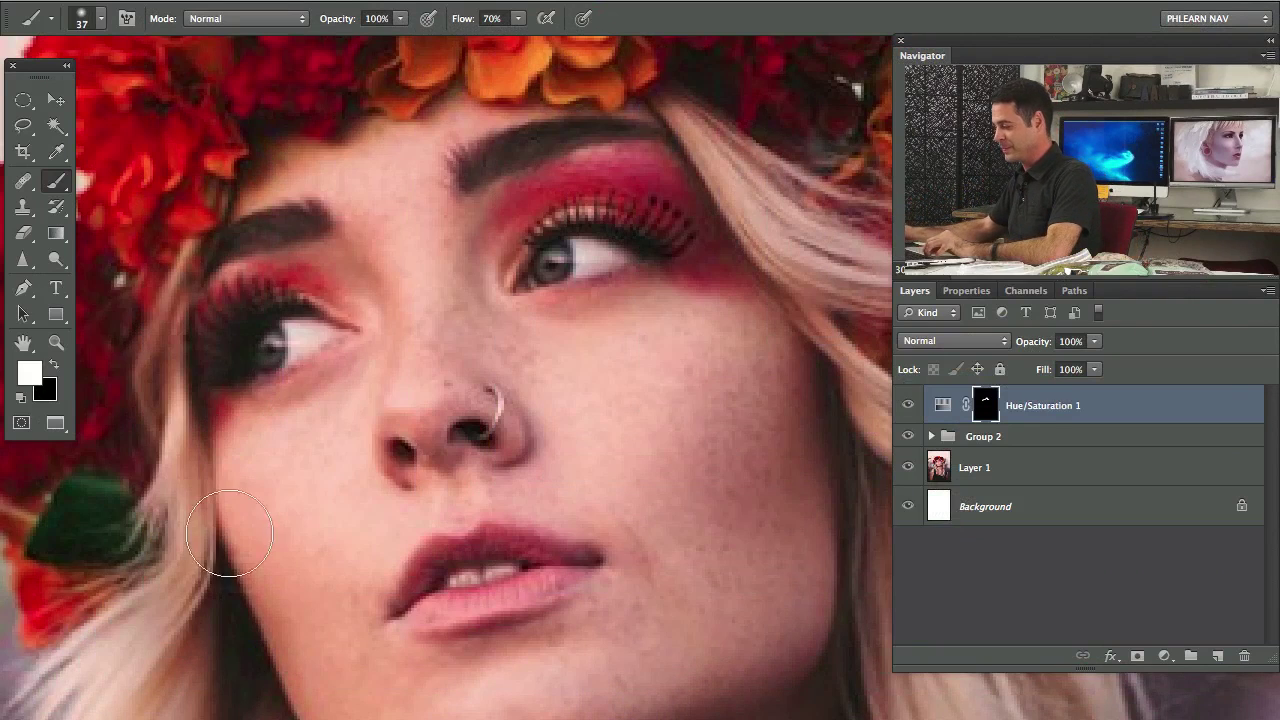
click(243, 395)
drag(224, 401, 222, 413)
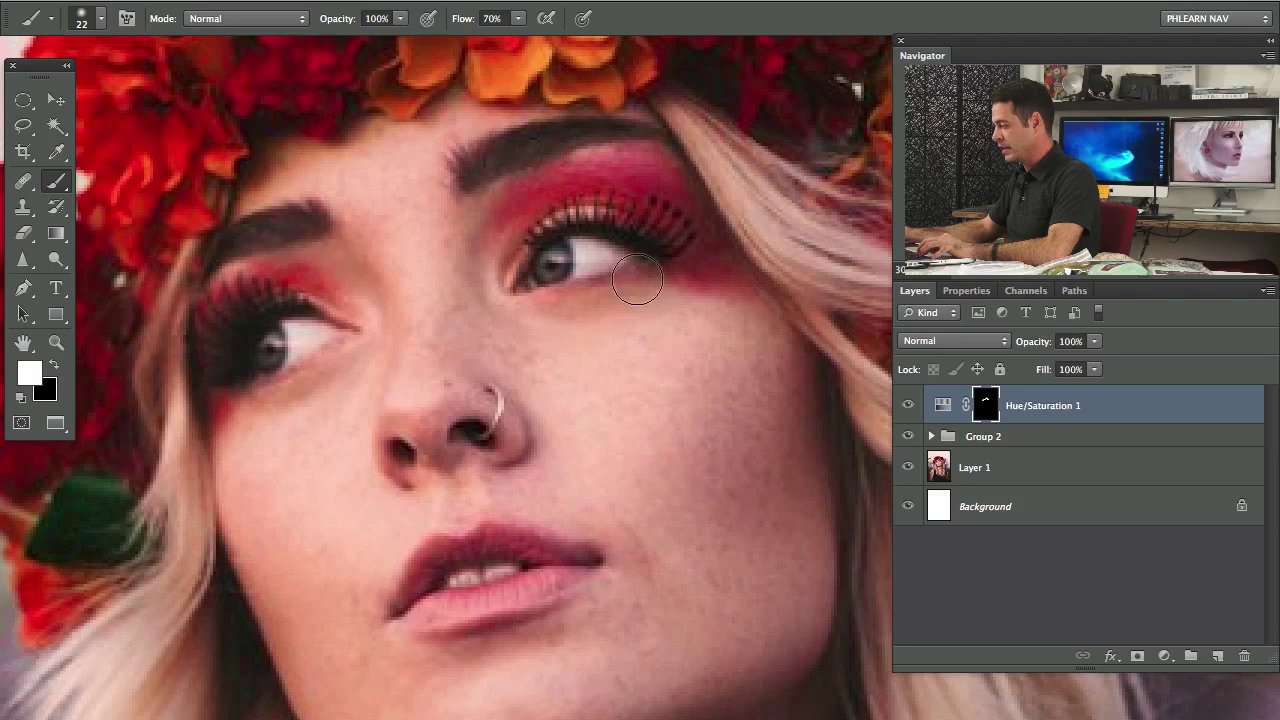
drag(718, 294, 725, 294)
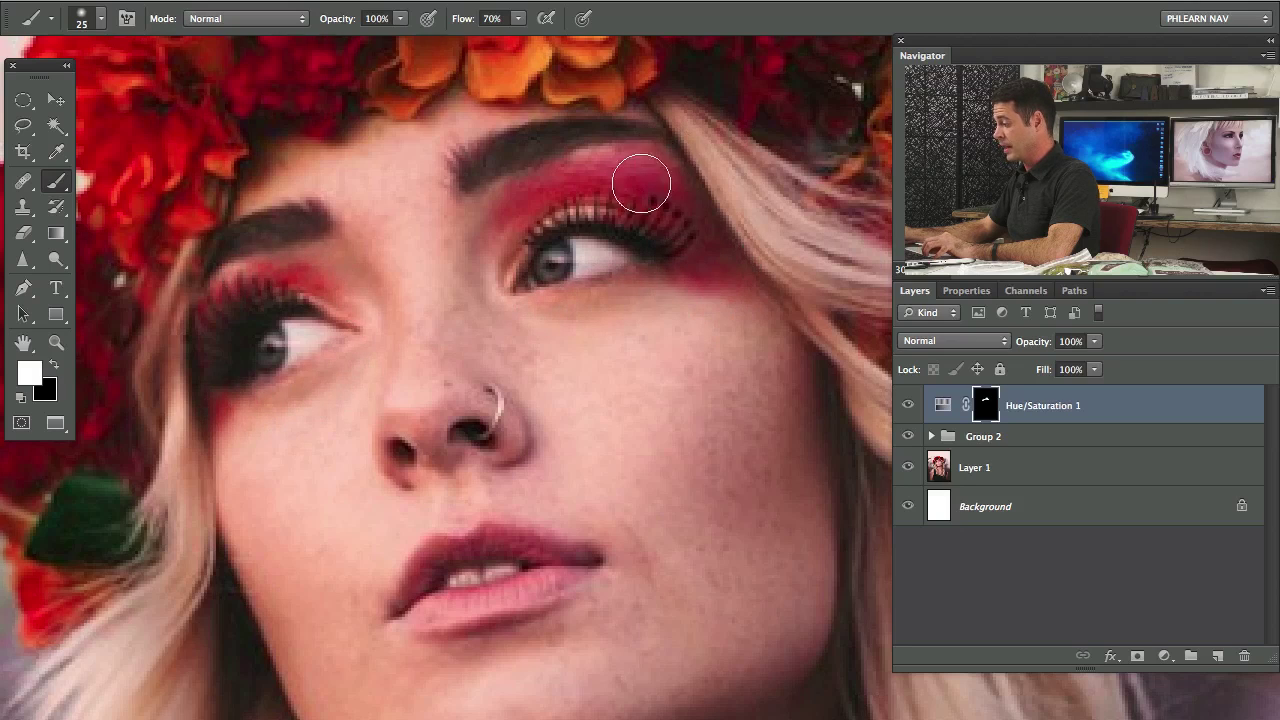
Toggle the Hue/Saturation layer's visibility repeatedly to compare the eye shadow before and after the colour shift.
key(super+minus)
key(super+minus)
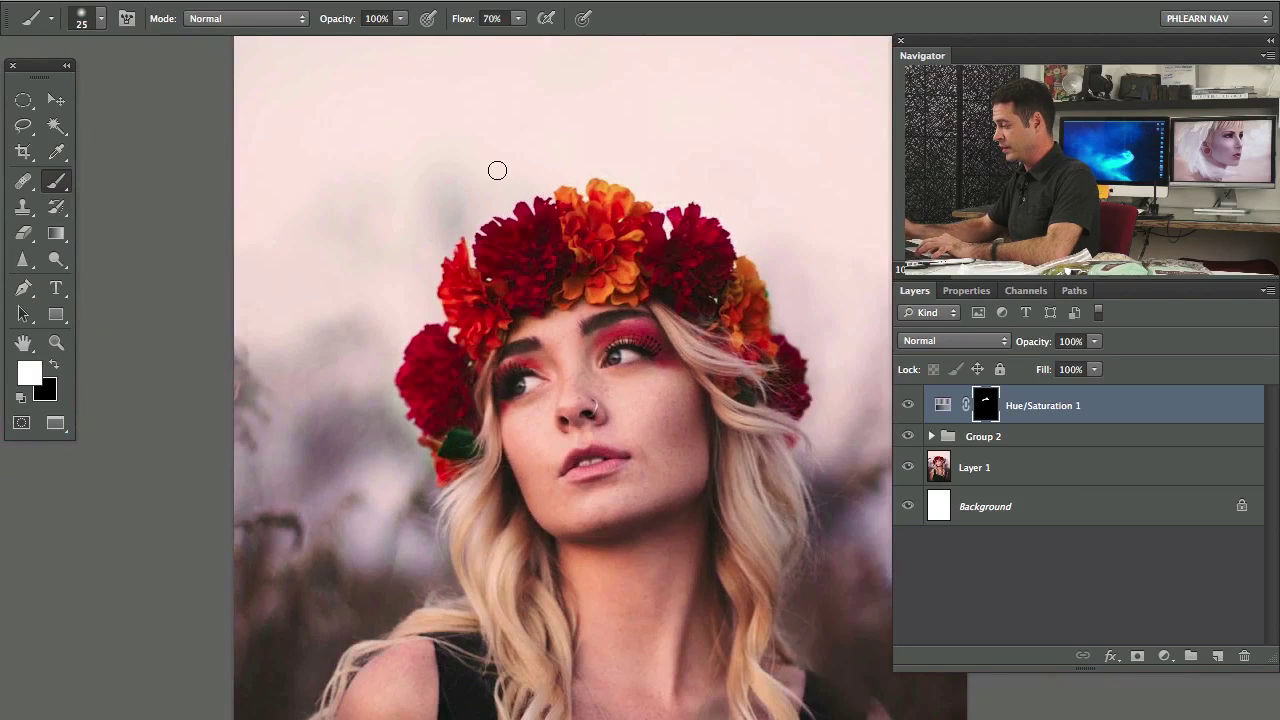
drag(822, 457, 763, 432)
click(908, 405)
click(908, 405)
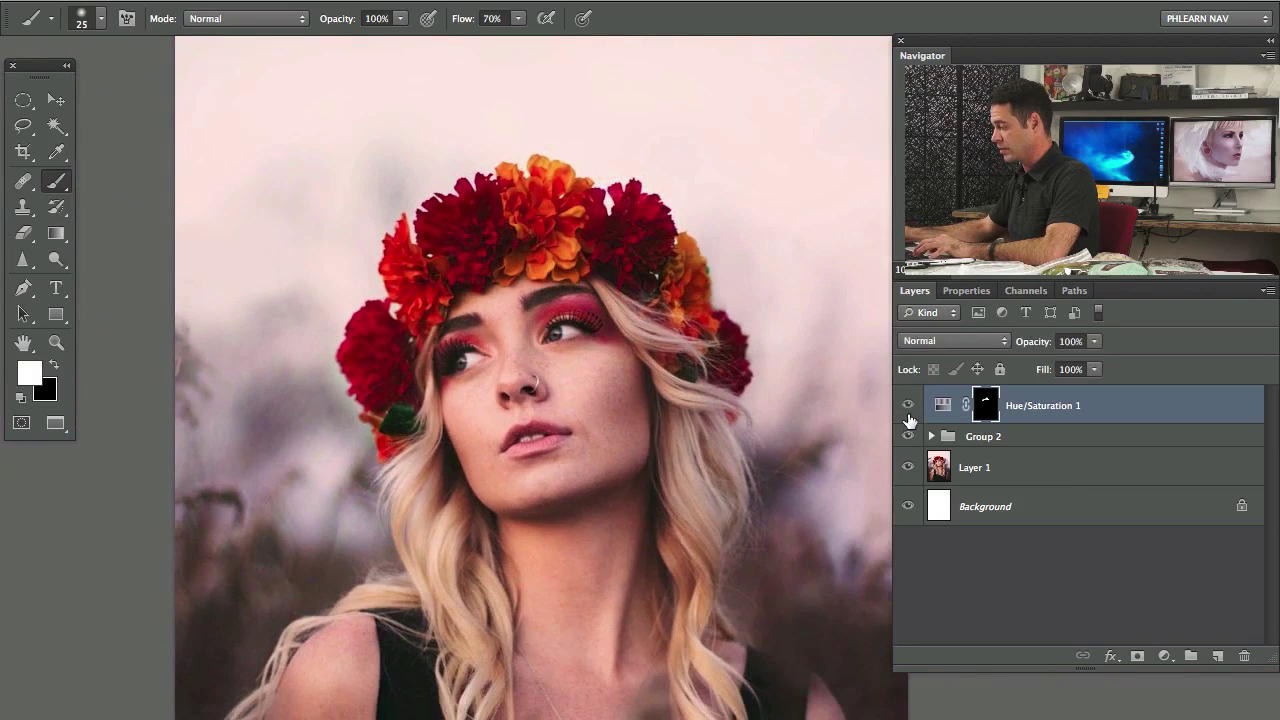
click(908, 405)
click(908, 405)
click(908, 414)
click(908, 414)
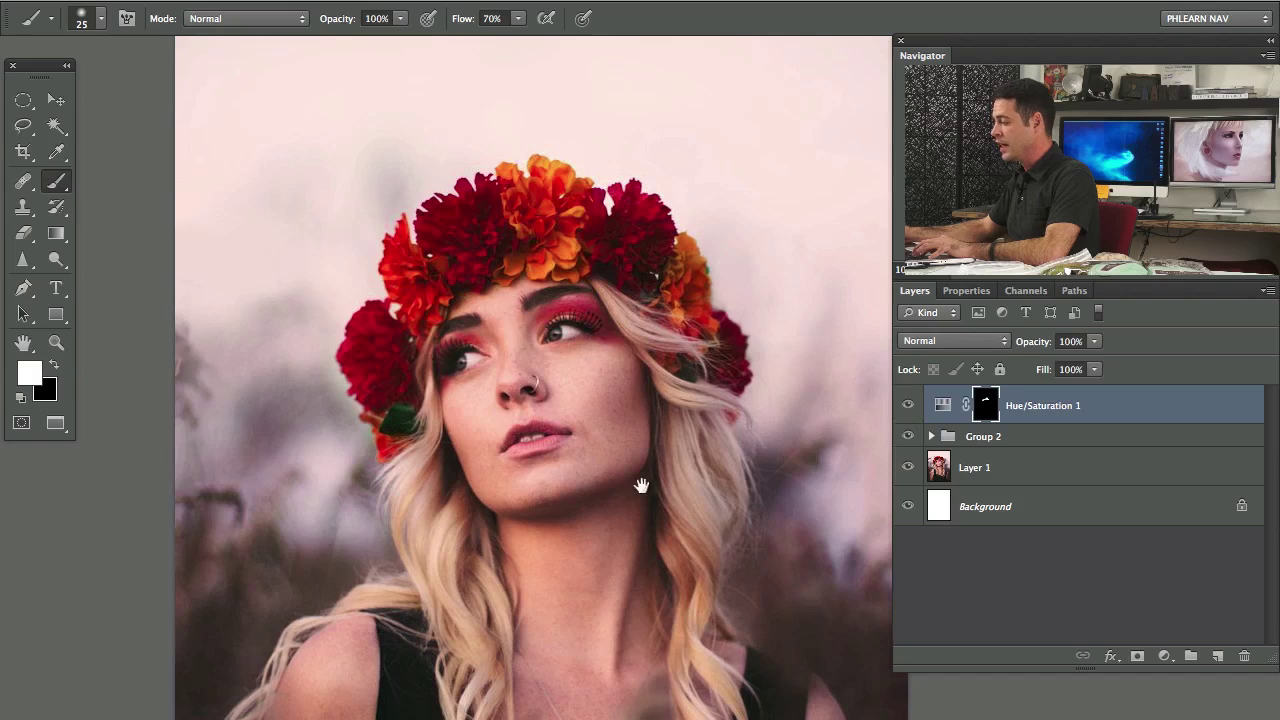
drag(641, 486, 609, 420)
click(909, 418)
click(909, 418)
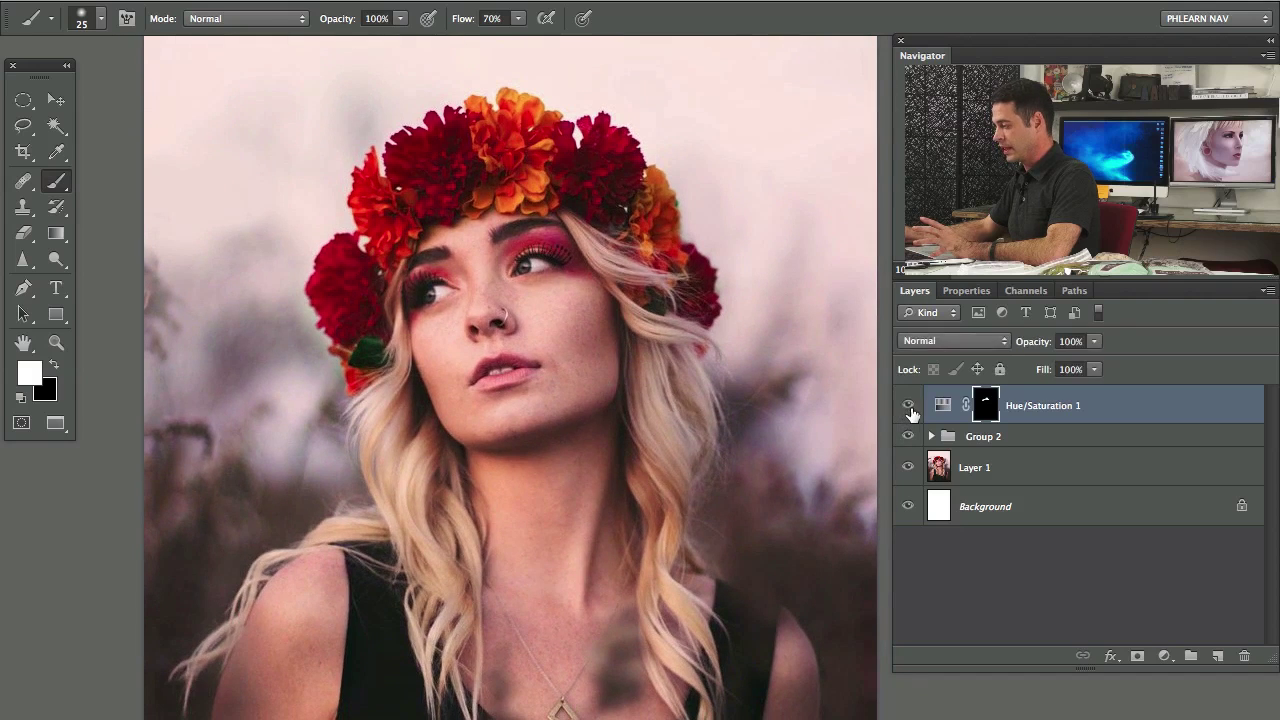
click(909, 418)
click(909, 418)
mouse_move(0, 625)
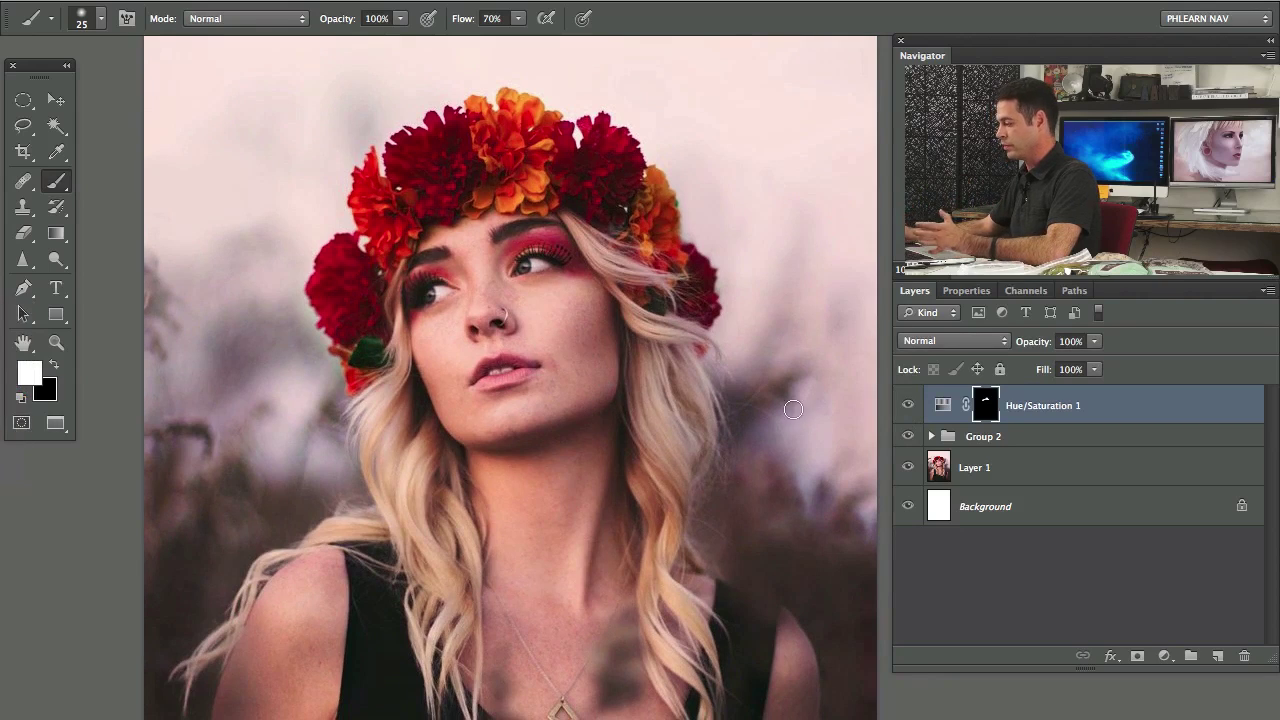
click(908, 407)
click(908, 407)
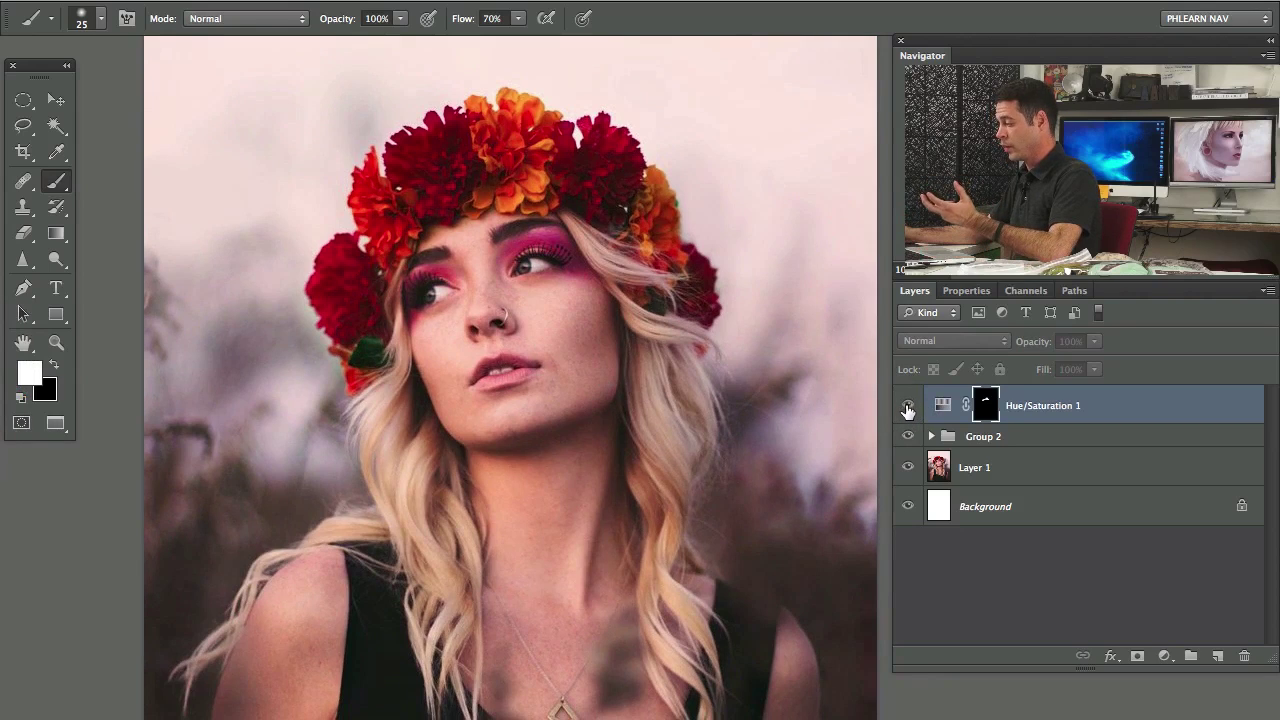
click(907, 408)
click(908, 407)
On a new layer, paint dark red sampled from the flower over the green leaf beside the hair, using brush size 16.
key(super+plus)
key(super+plus)
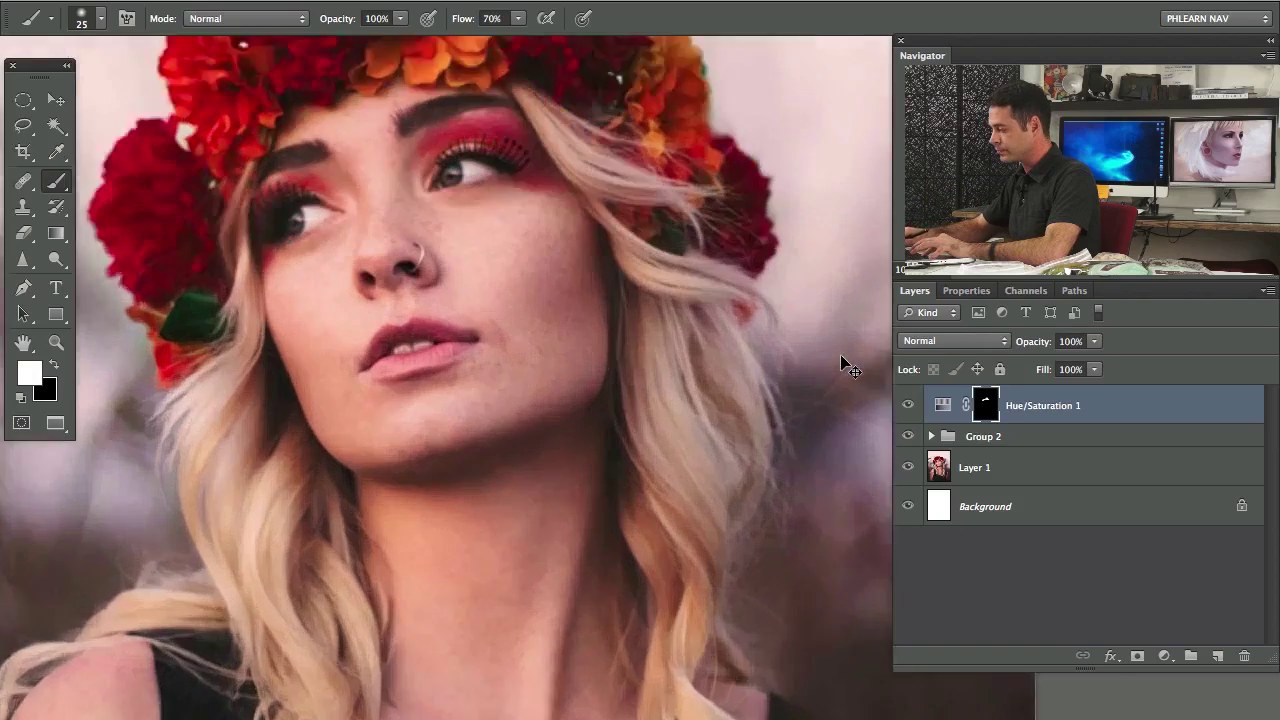
mouse_move(228, 259)
mouse_down()
mouse_move(711, 449)
mouse_move(765, 448)
mouse_up()
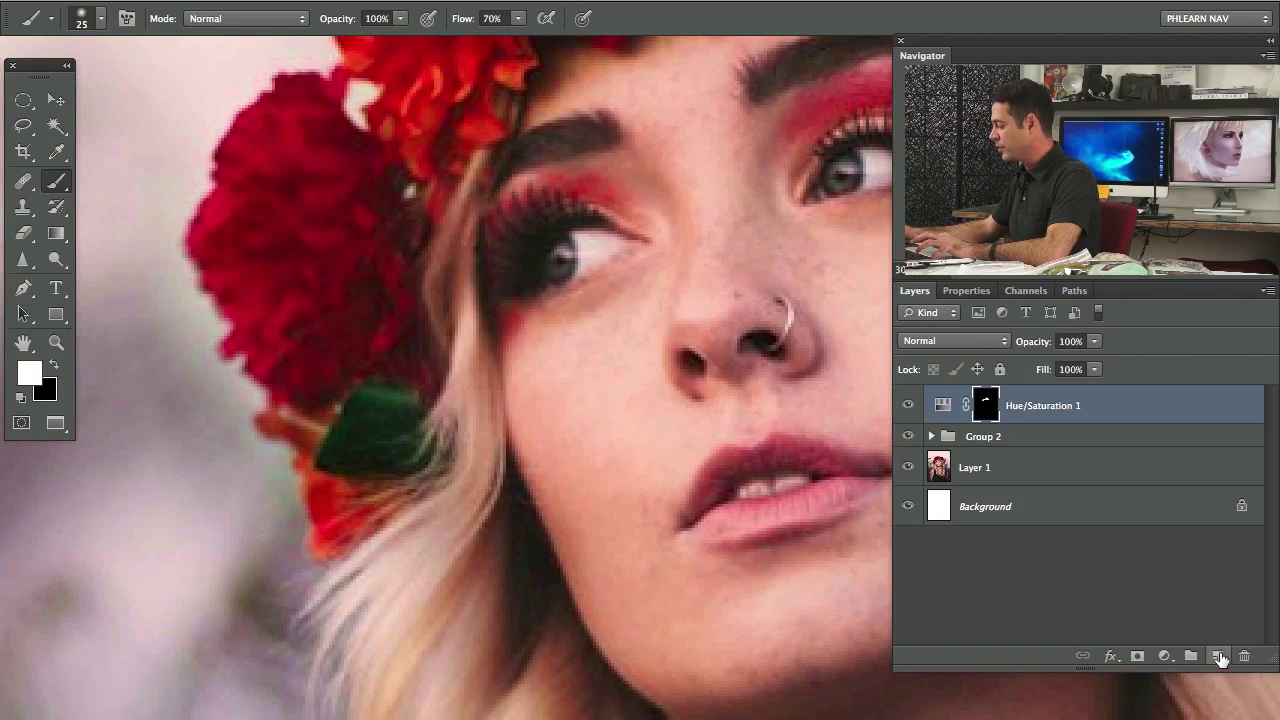
click(1217, 655)
key(bracketleft)
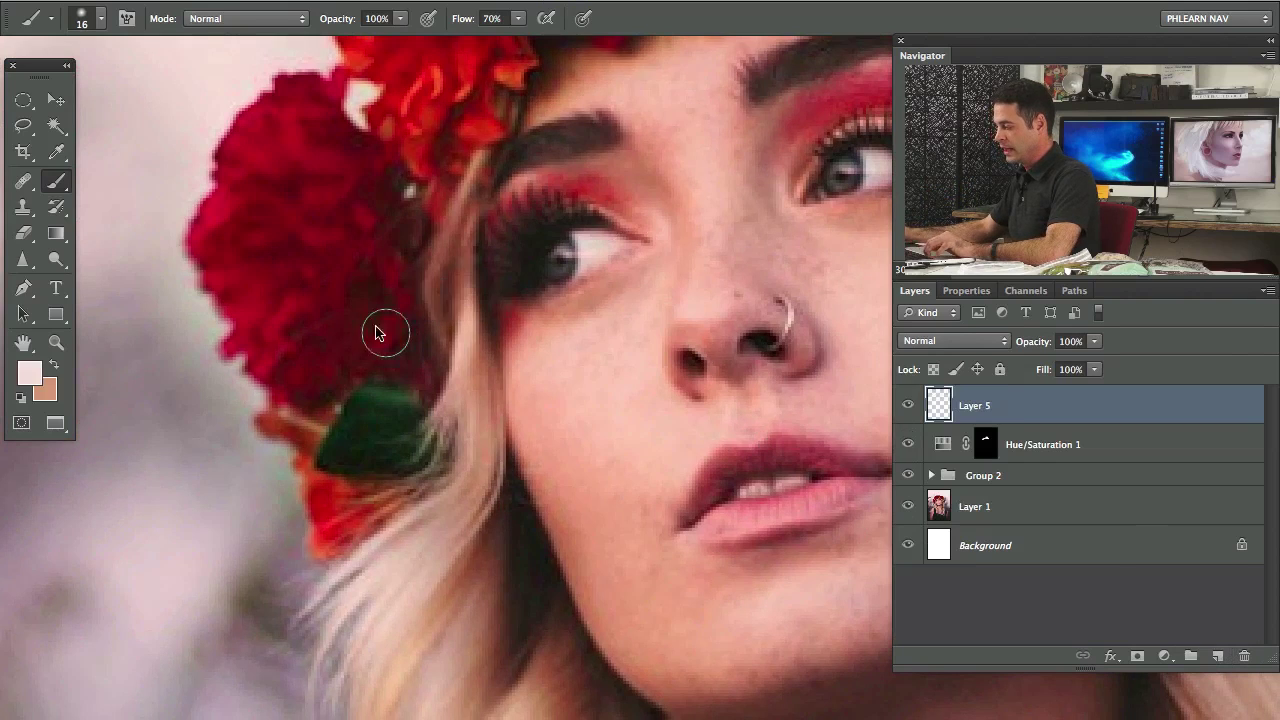
alt+click(350, 309)
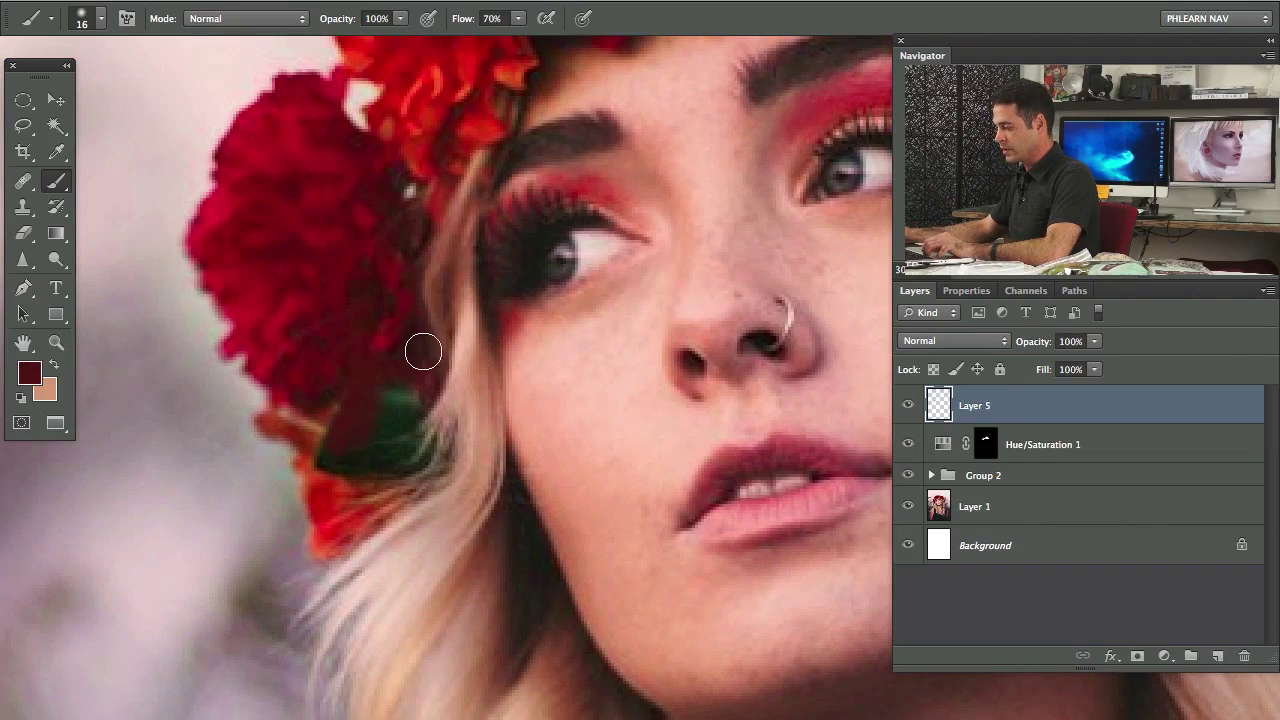
key(ctrl+z)
alt+click(366, 322)
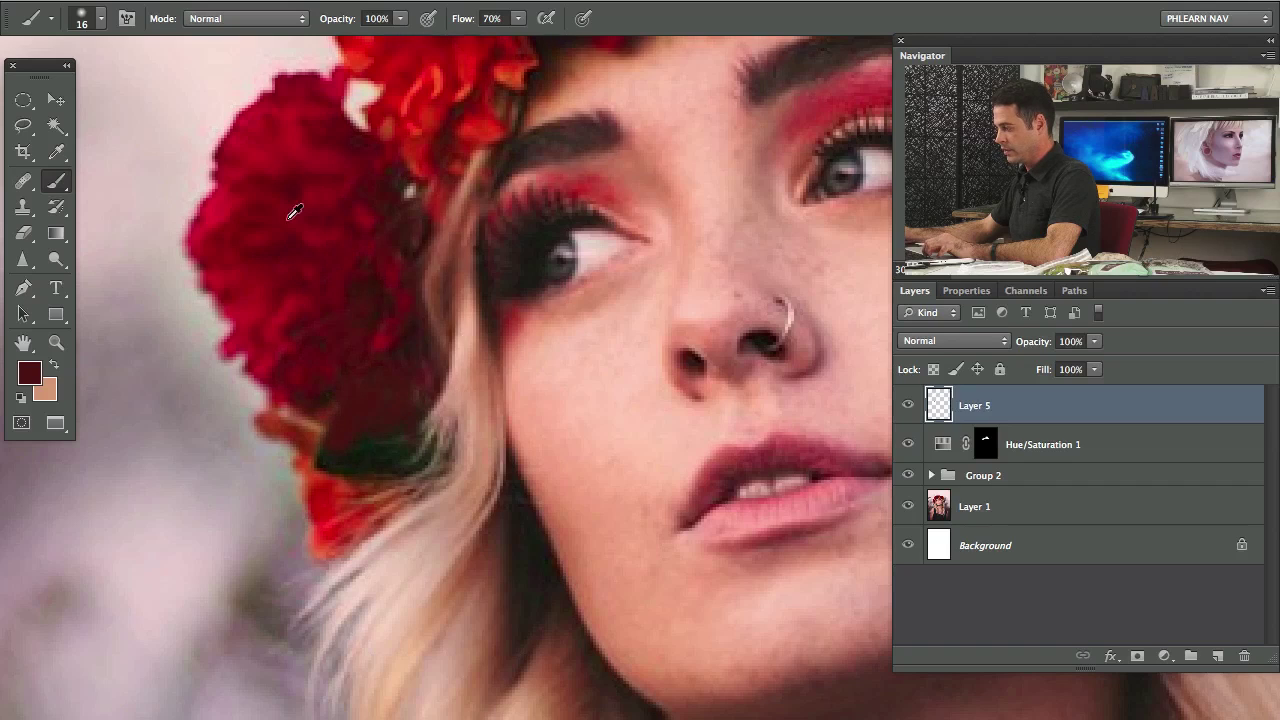
Set the leaf-painting layer's blending mode to Color and paint sampled reds over the leaf and its edges.
click(955, 344)
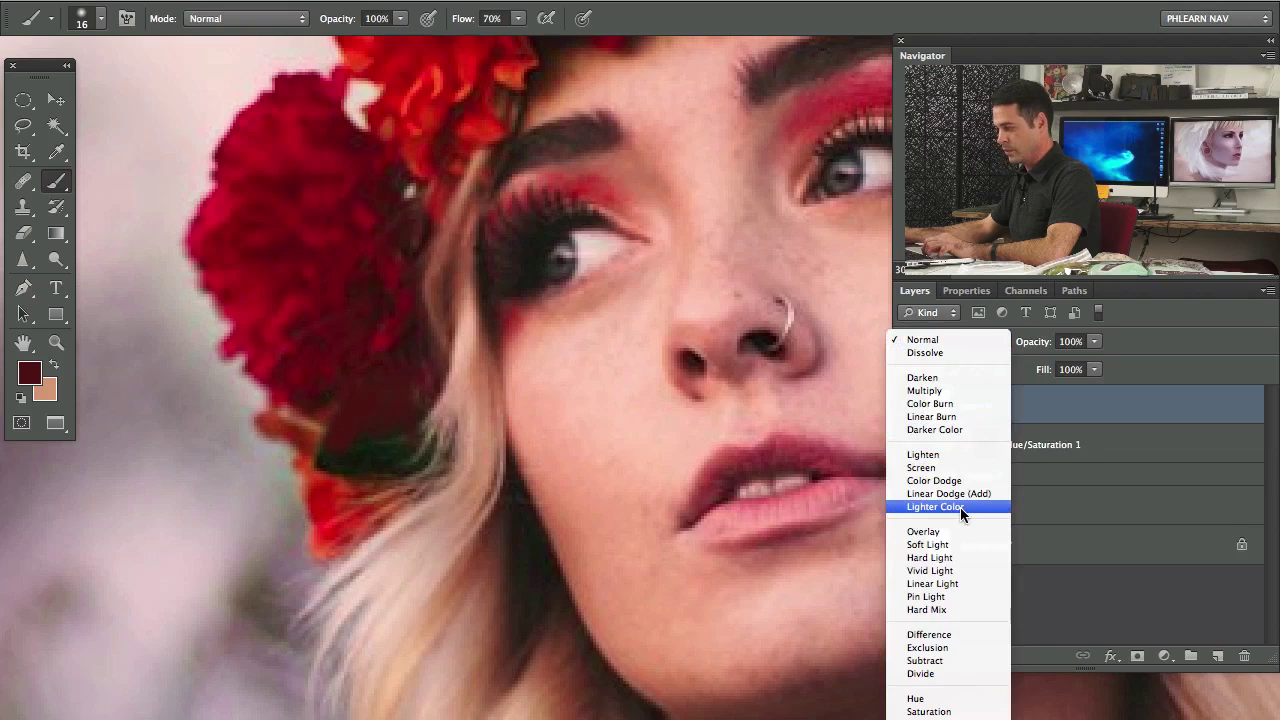
click(930, 711)
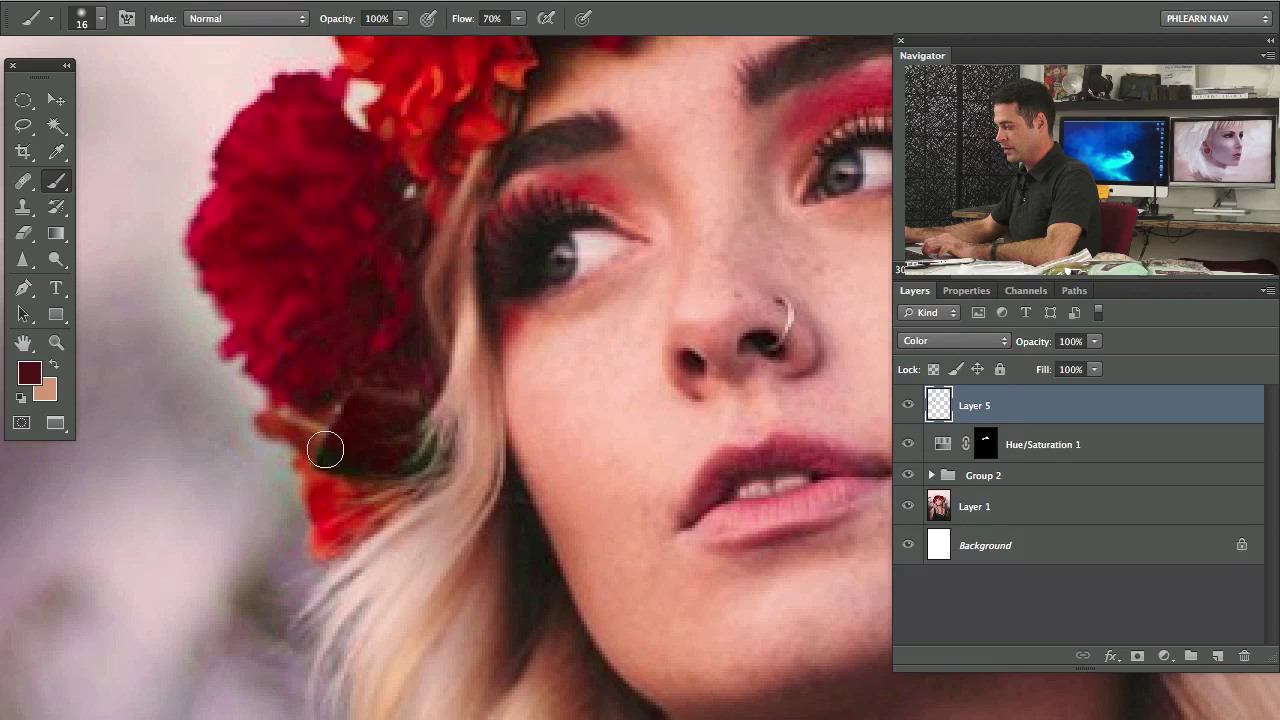
alt+click(330, 467)
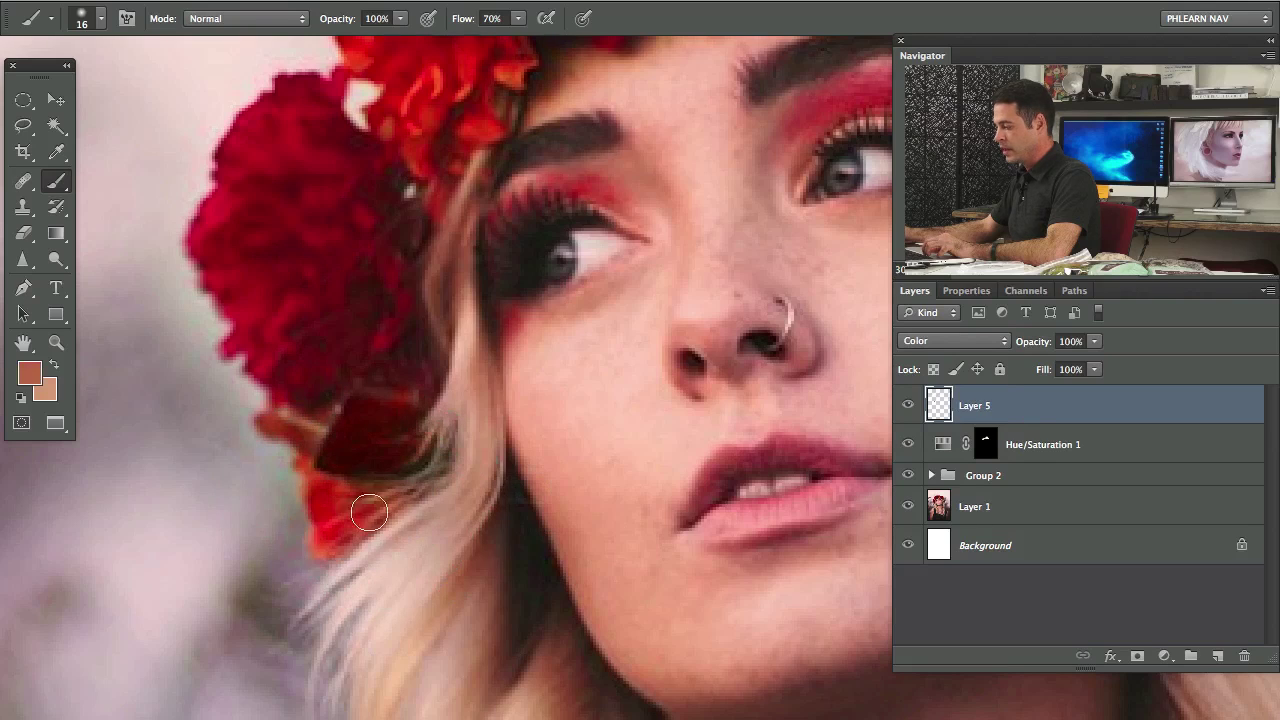
alt+click(341, 402)
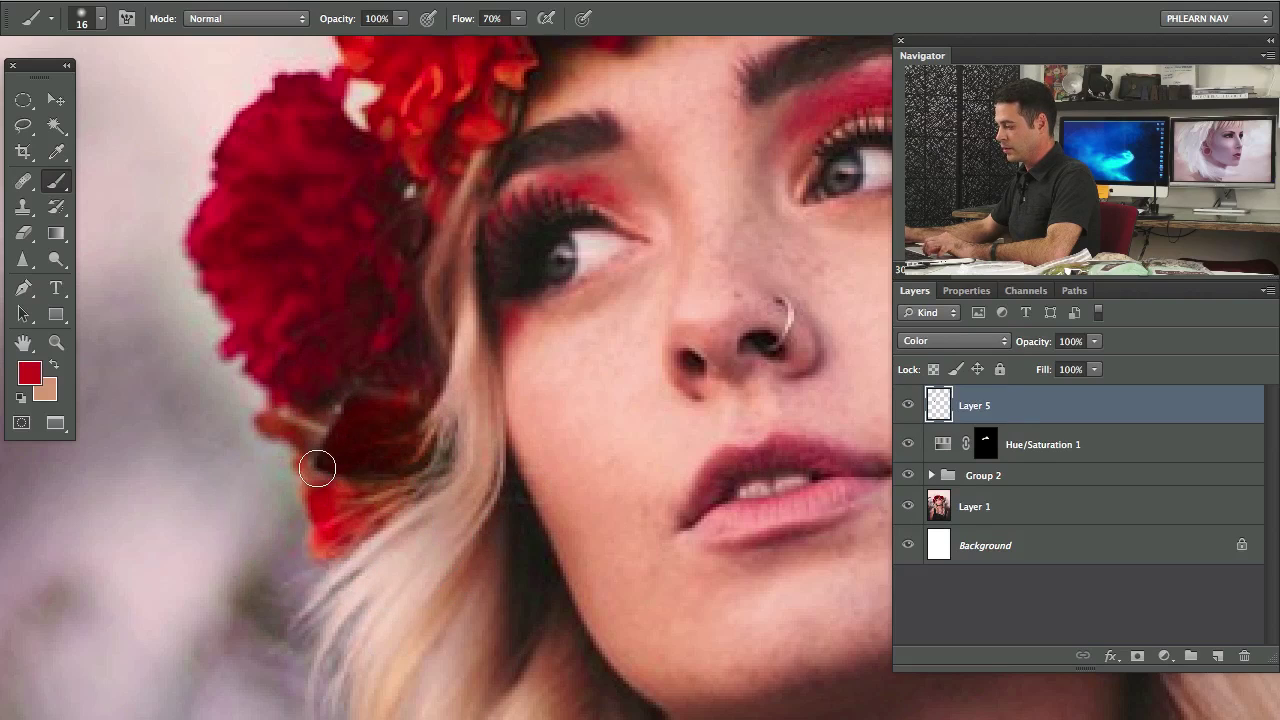
alt+click(307, 423)
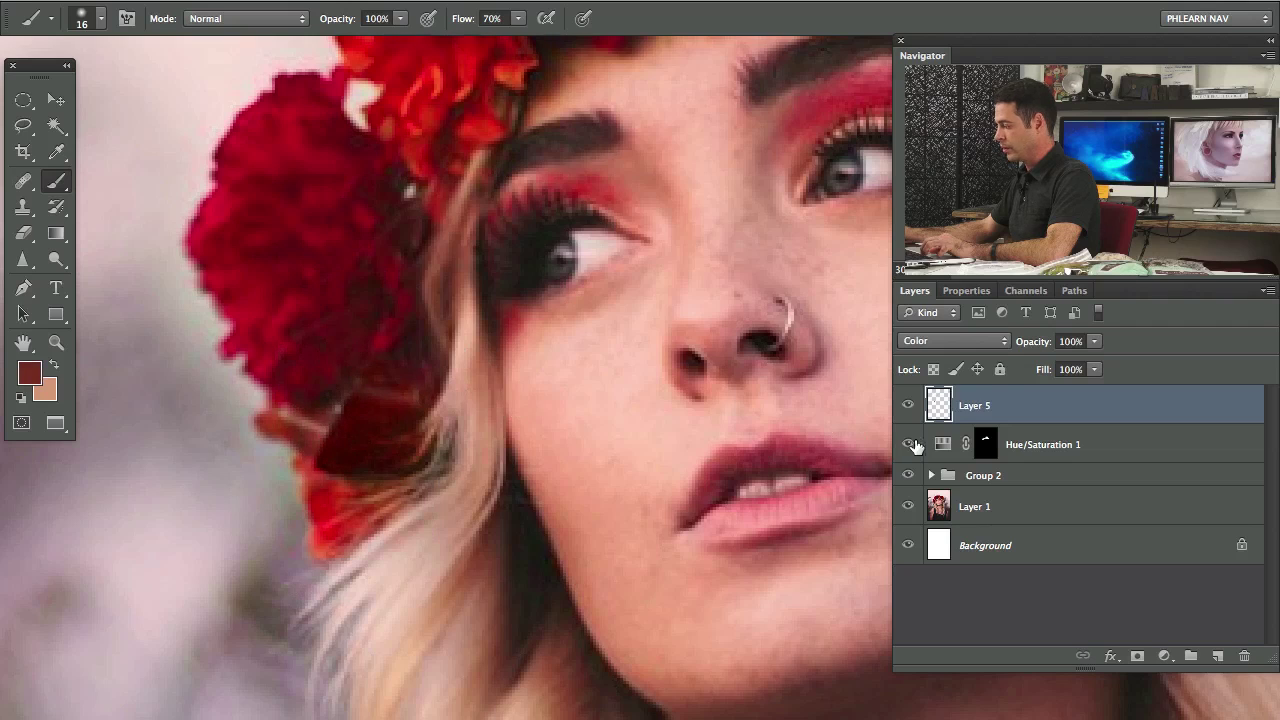
Recolour the remaining green around the leaf and nearby hair with sampled reddish browns, using brush size 22 at 20% flow for softer strokes.
drag(570, 530, 537, 580)
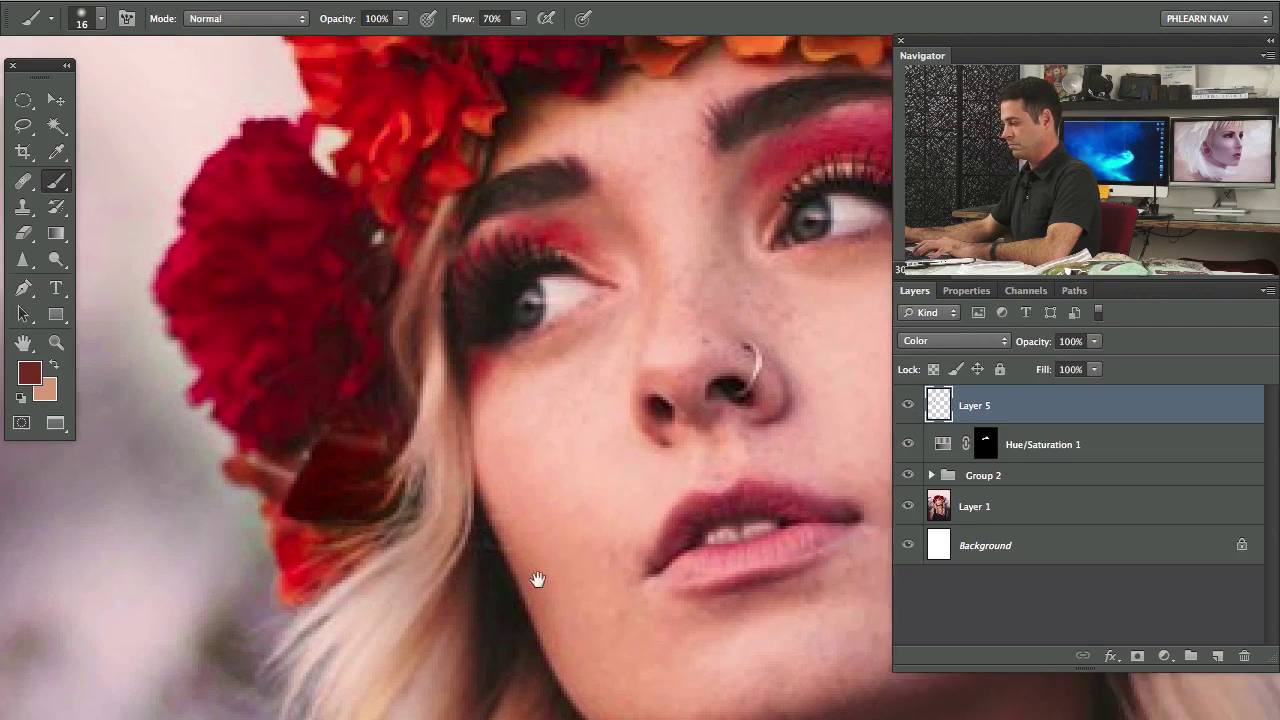
drag(672, 457, 526, 611)
mouse_move(551, 440)
mouse_down()
mouse_move(571, 546)
mouse_move(549, 451)
mouse_up()
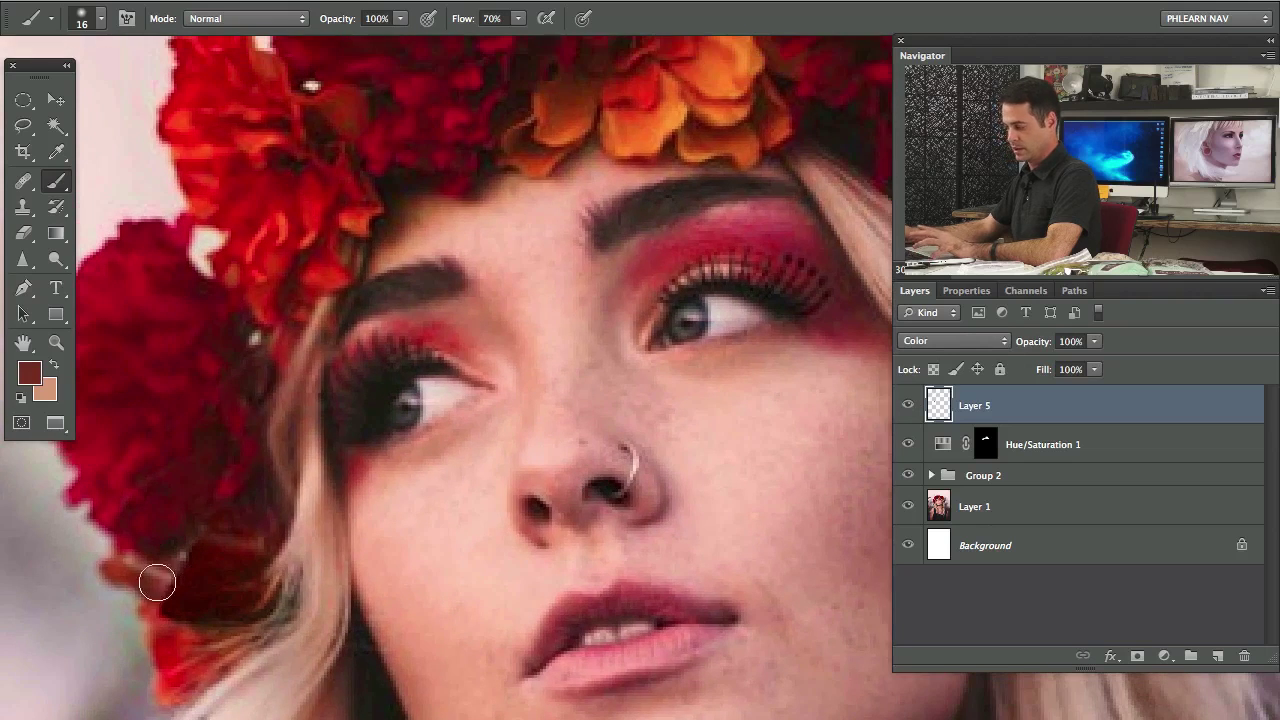
drag(157, 582, 235, 565)
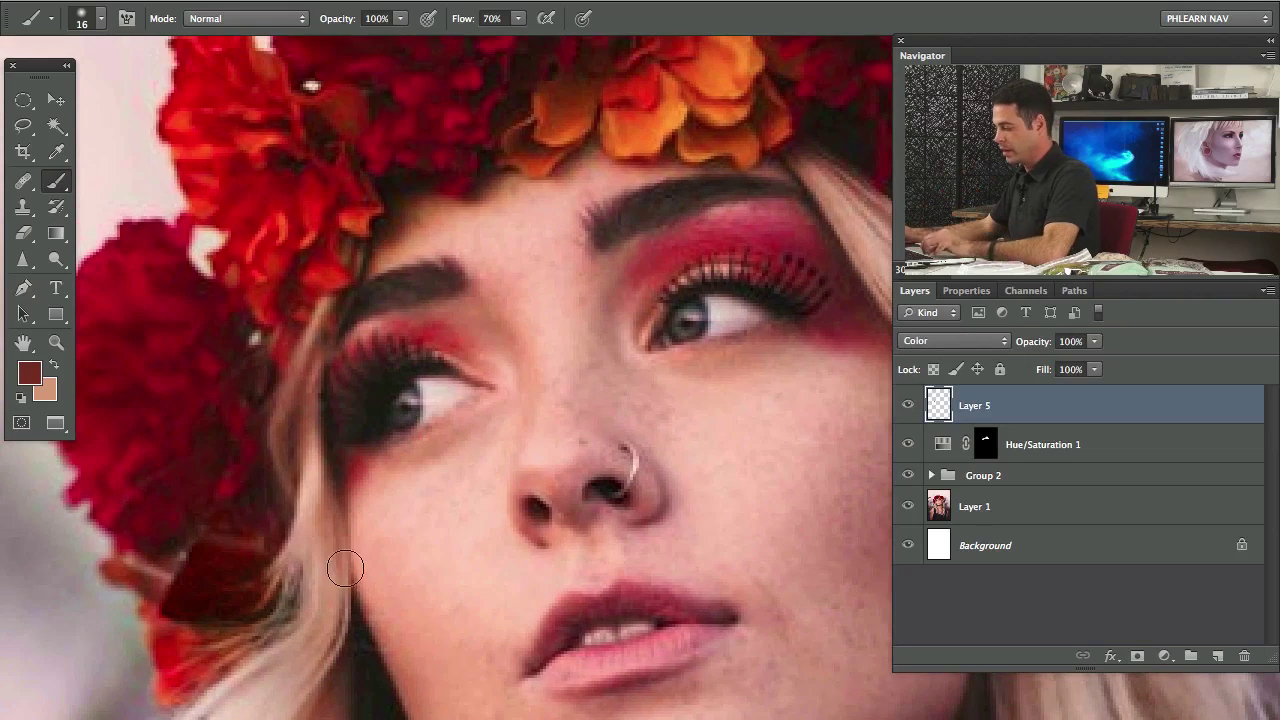
drag(229, 650, 241, 650)
alt+click(236, 639)
key(shift+2)
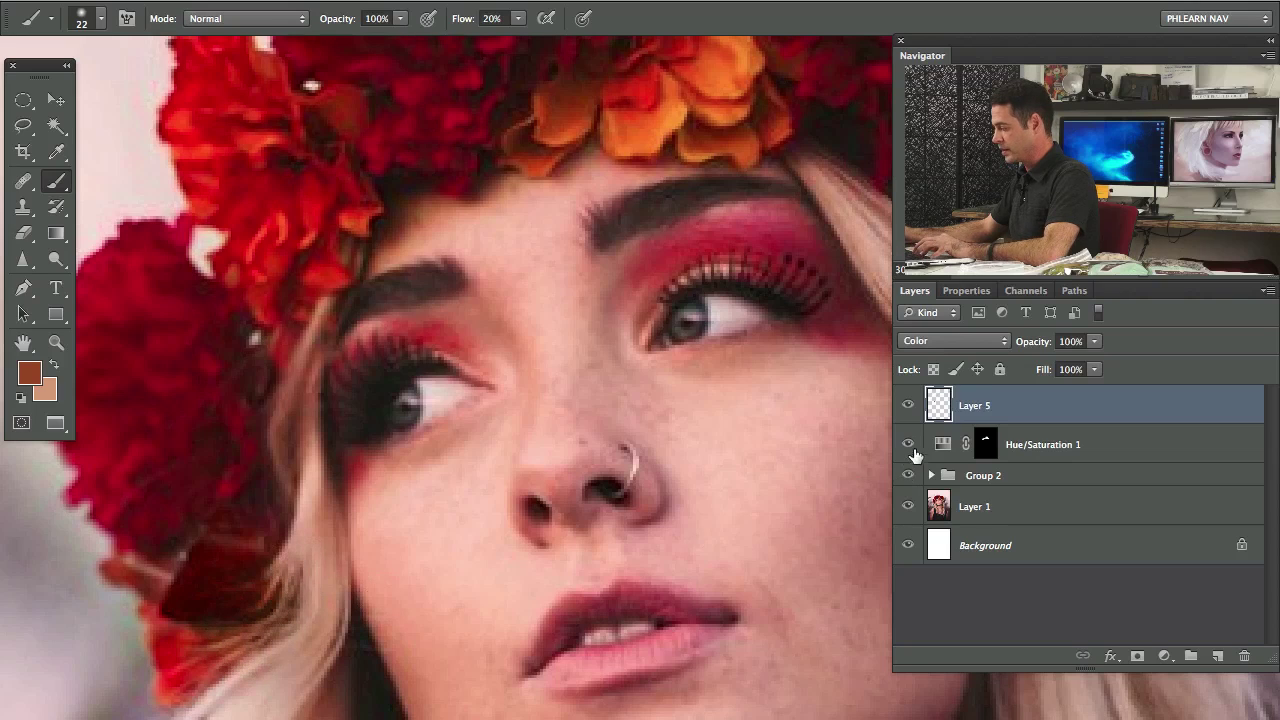
Toggle the leaf-painting layer's visibility to compare the leaf before and after recolouring.
click(908, 408)
click(908, 408)
click(907, 410)
click(907, 410)
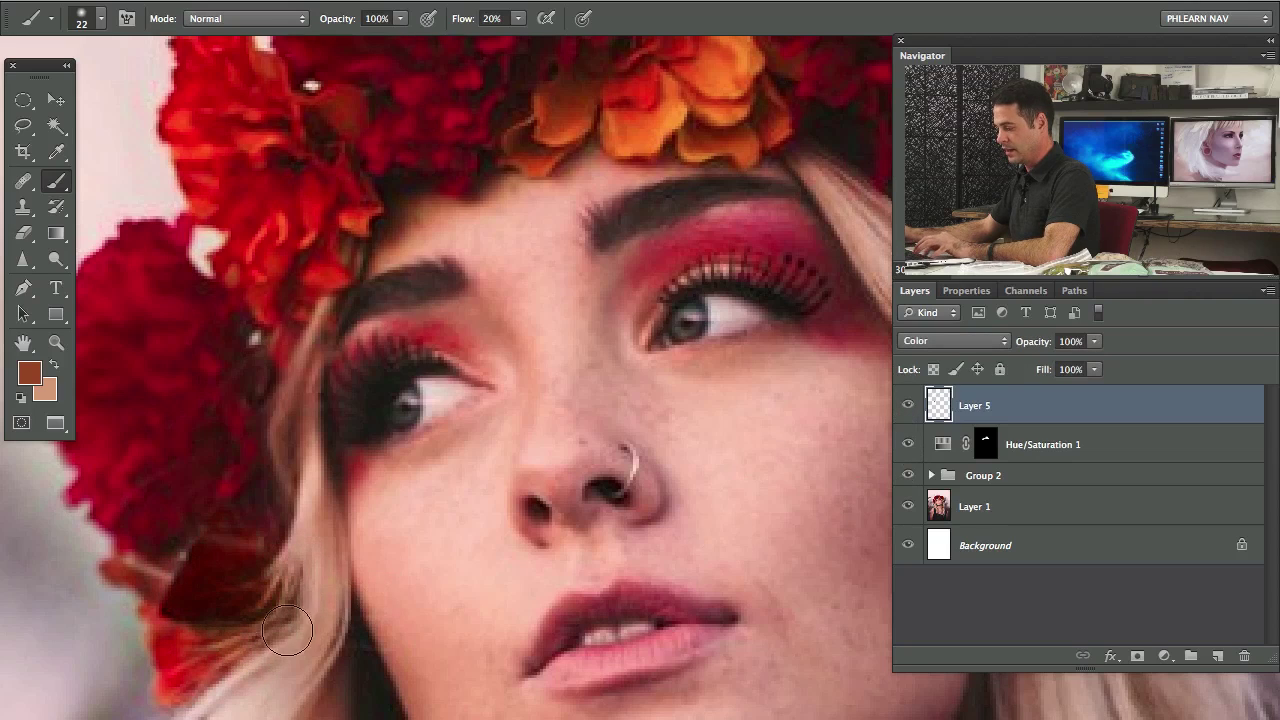
Group the leaf-painting layer, the Hue/Saturation layer and Group 2 together.
key(ctrl+0)
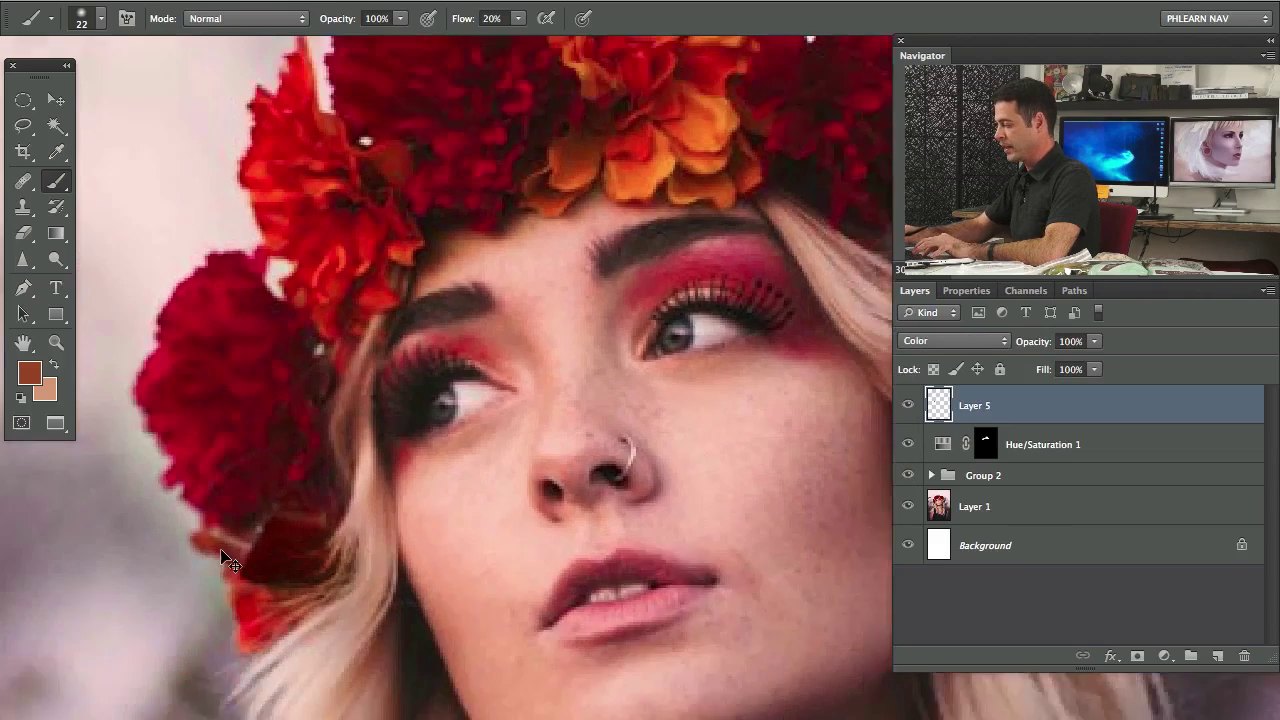
mouse_move(542, 505)
mouse_down()
mouse_move(434, 326)
mouse_move(417, 374)
mouse_move(462, 327)
mouse_up()
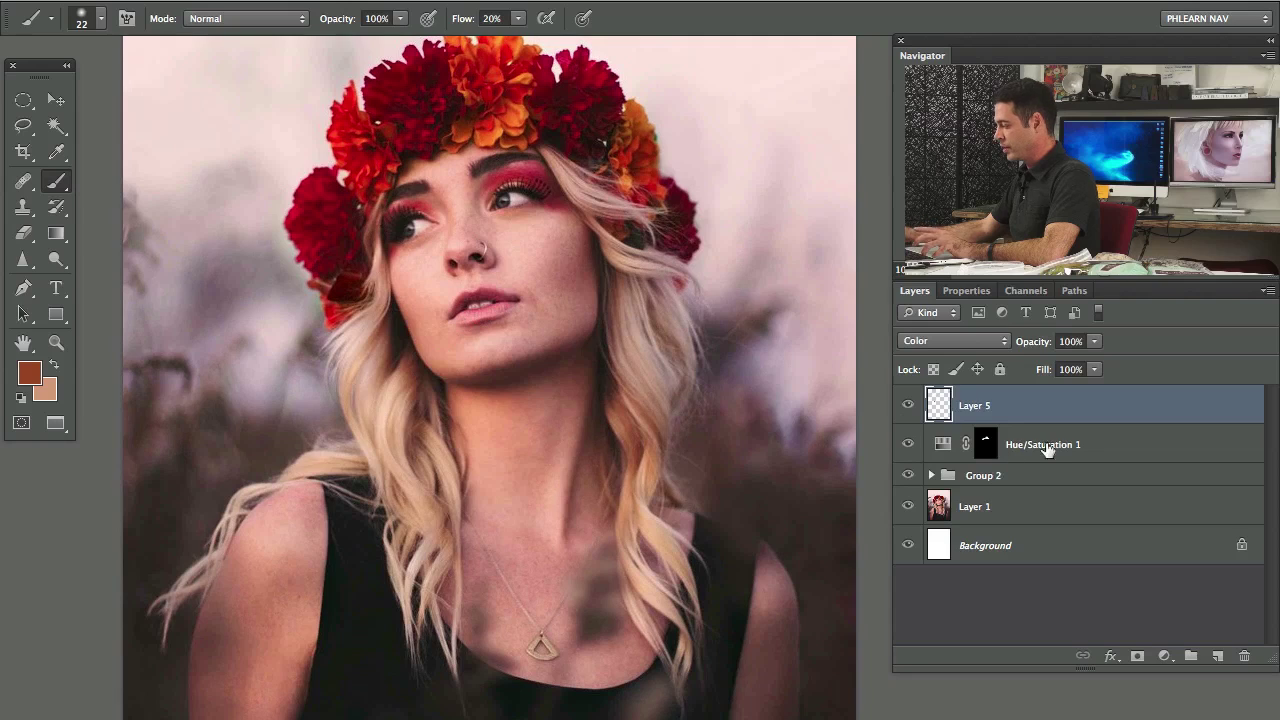
shift+click(1025, 470)
key(ctrl+g)
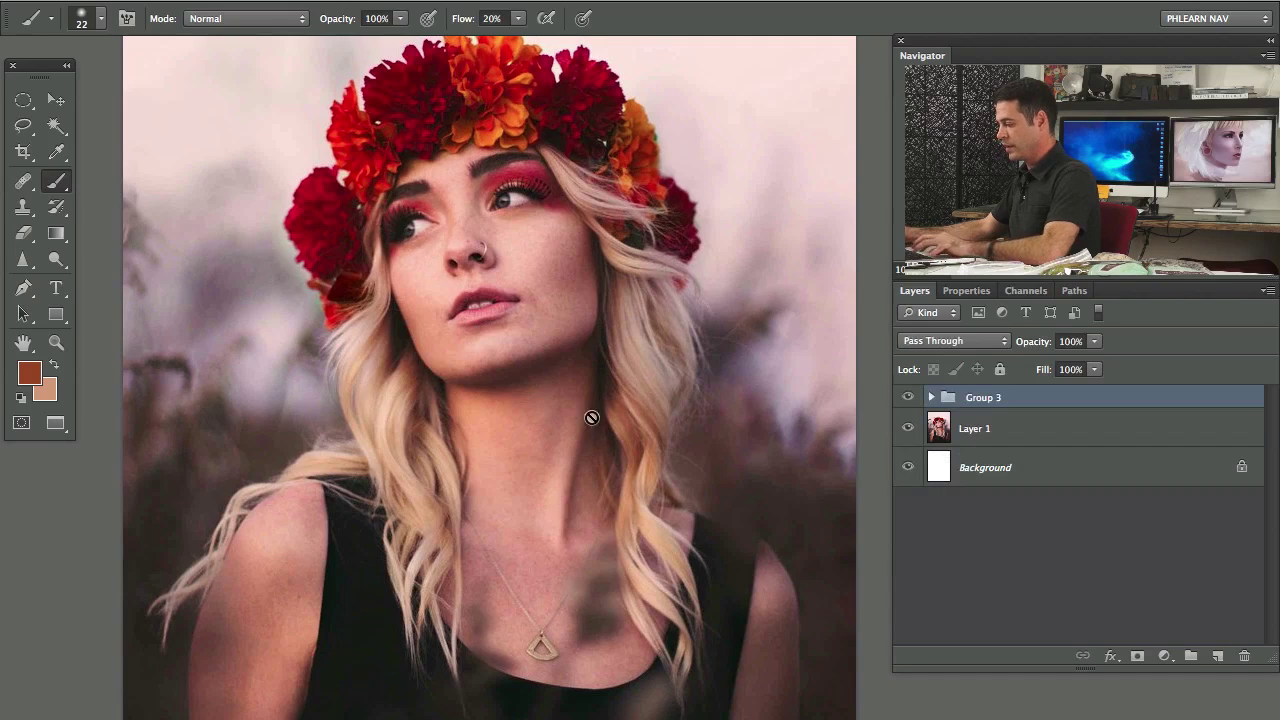
drag(462, 150, 472, 206)
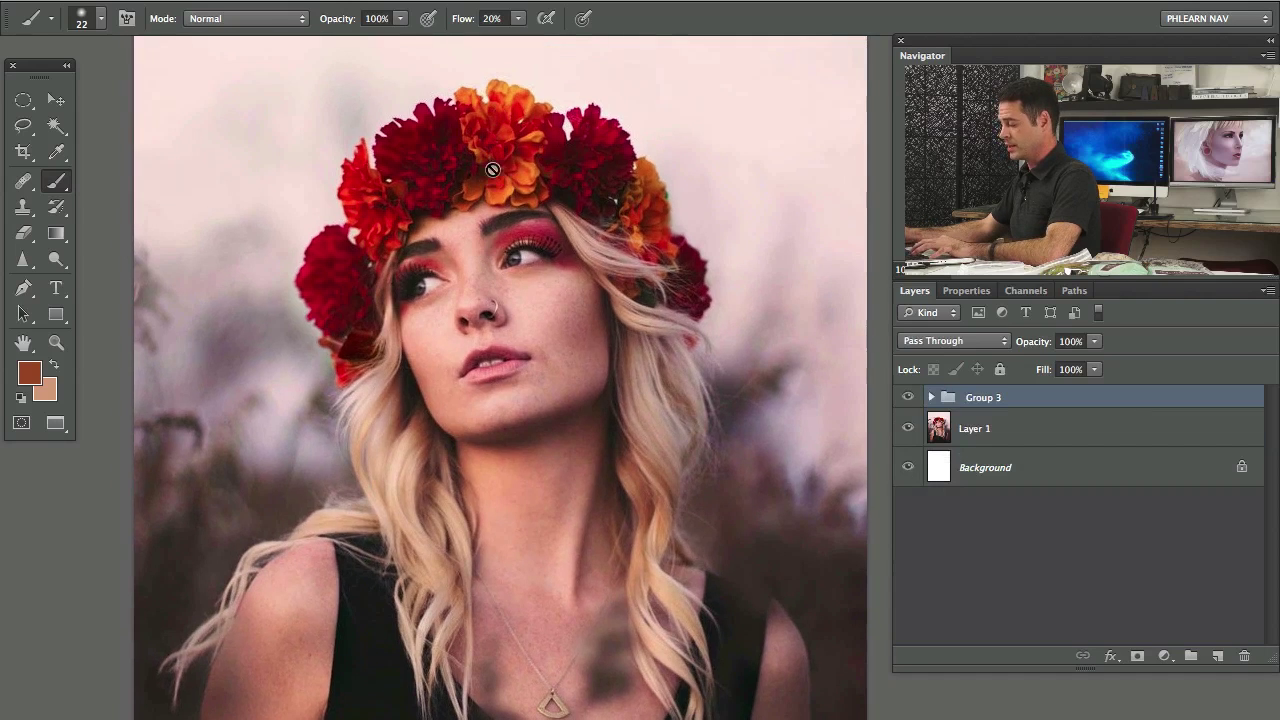
On a new layer, paint a large swatch of sampled flower red over the face and invert it to its complementary colour.
key(ctrl+shift+alt+n)
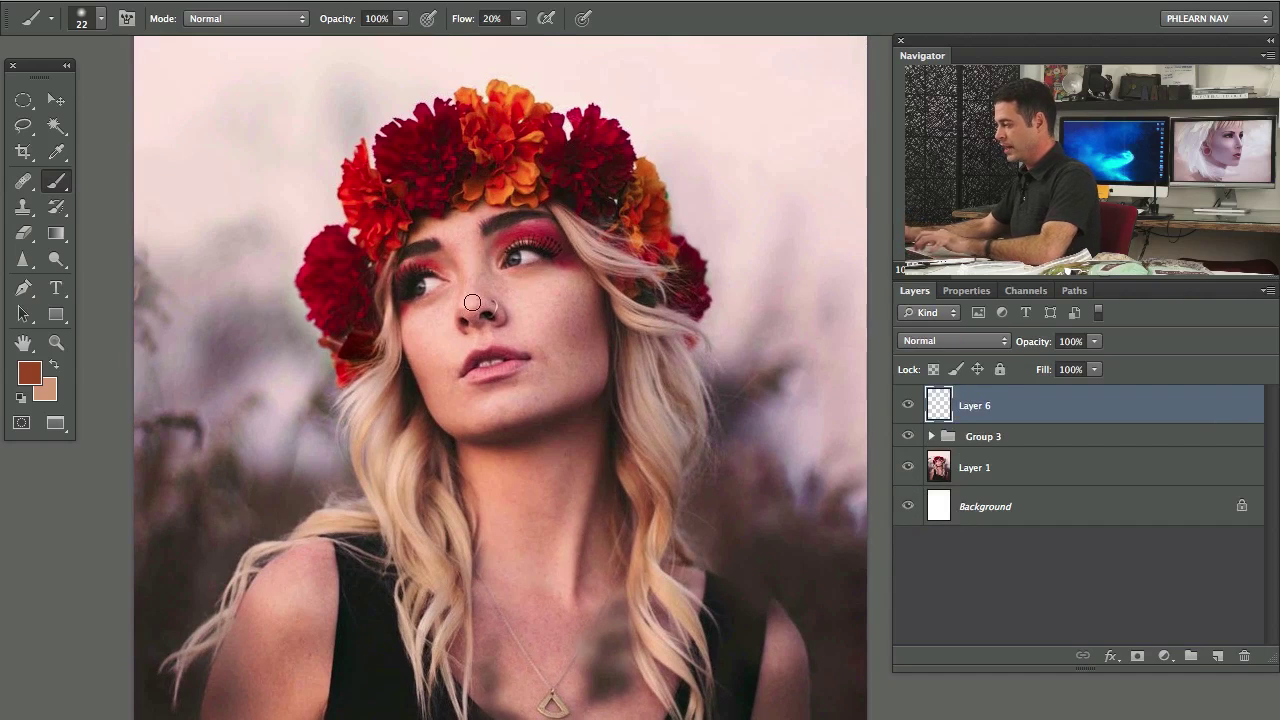
alt+click(393, 154)
mouse_move(418, 224)
mouse_down()
mouse_move(470, 209)
mouse_move(441, 294)
mouse_move(476, 326)
mouse_move(483, 194)
mouse_move(454, 378)
mouse_move(487, 345)
mouse_move(445, 323)
mouse_move(464, 378)
mouse_move(475, 205)
mouse_move(452, 240)
mouse_up()
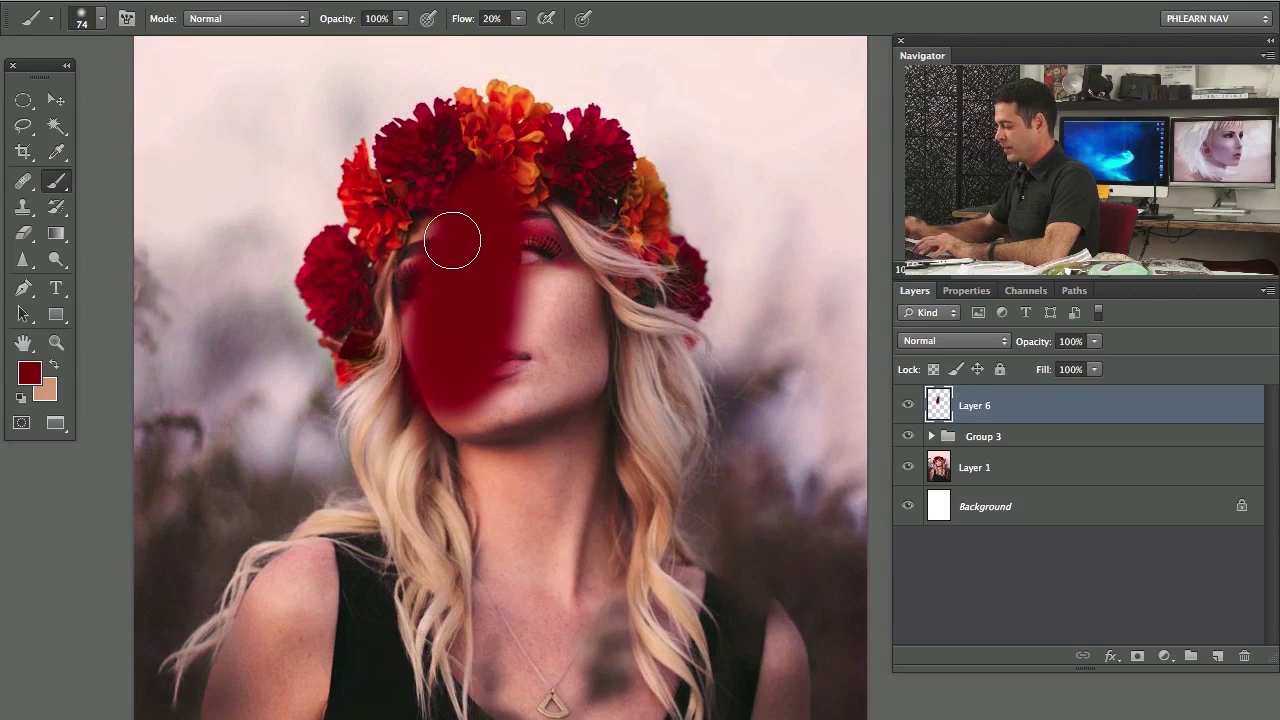
key(ctrl+i)
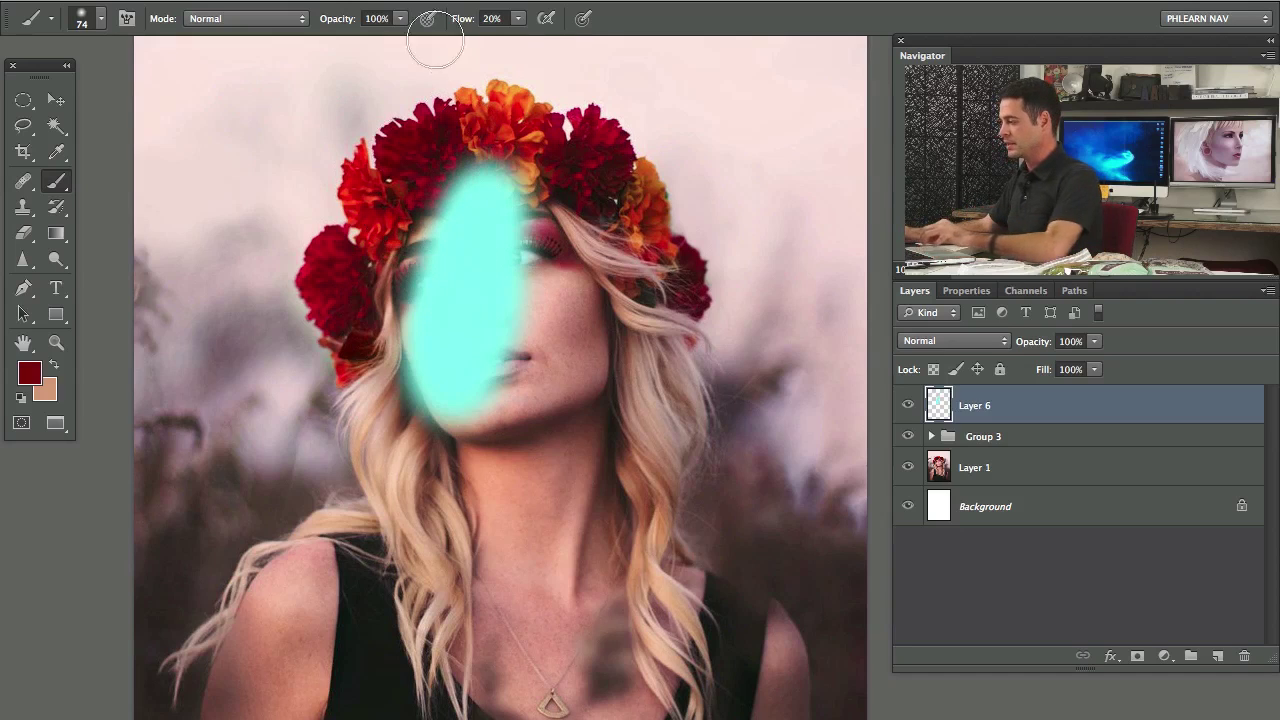
Add a Curves adjustment layer and pull the Red channel's curve down to shift the shadows towards cyan.
click(1166, 656)
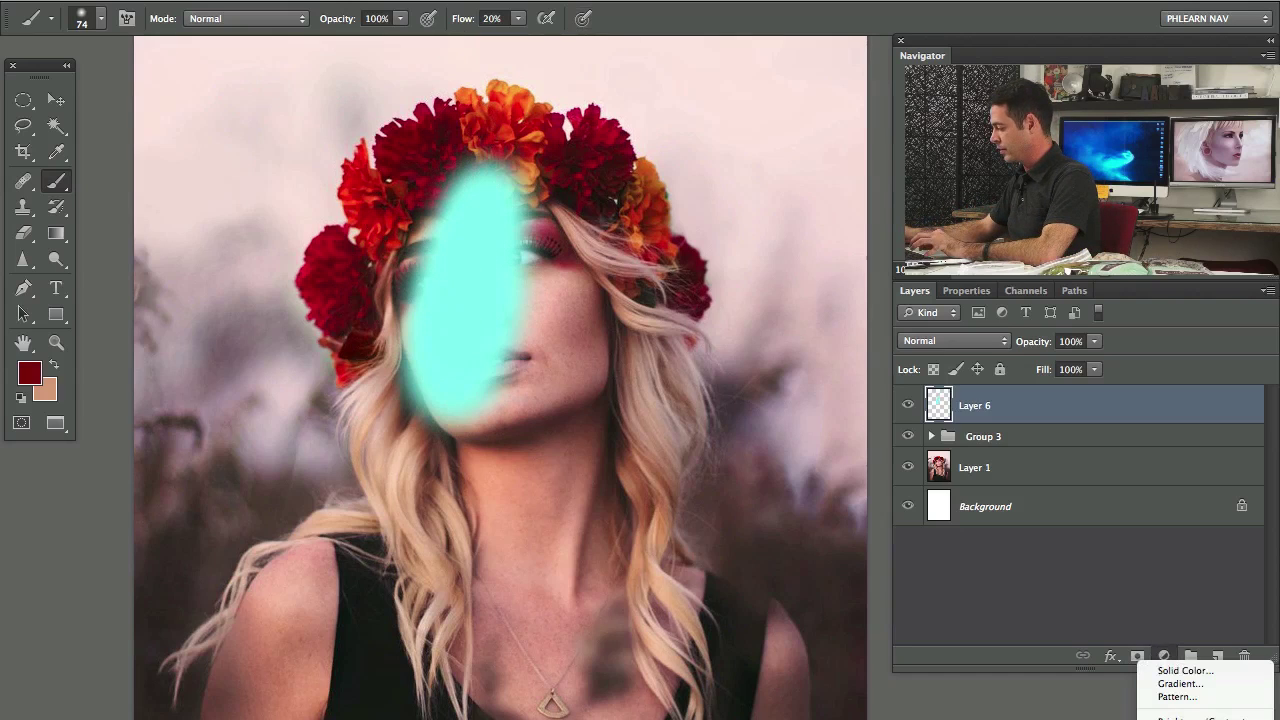
click(1172, 715)
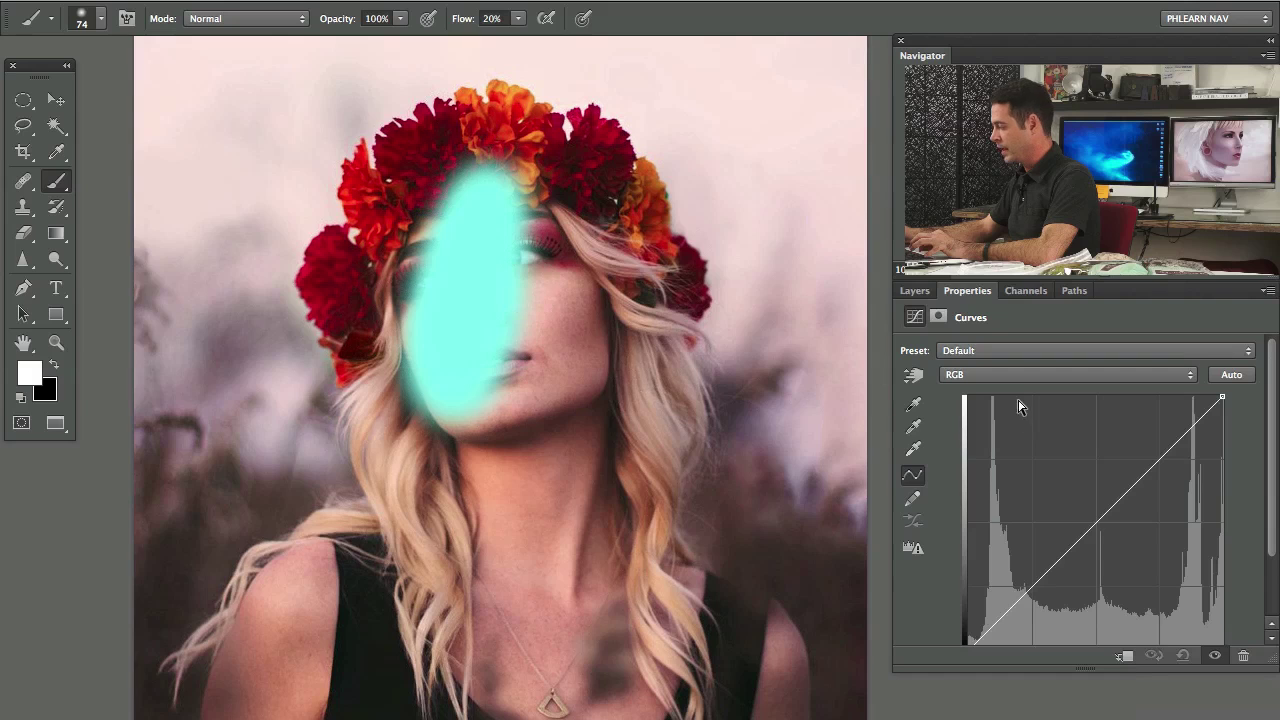
click(996, 375)
click(996, 387)
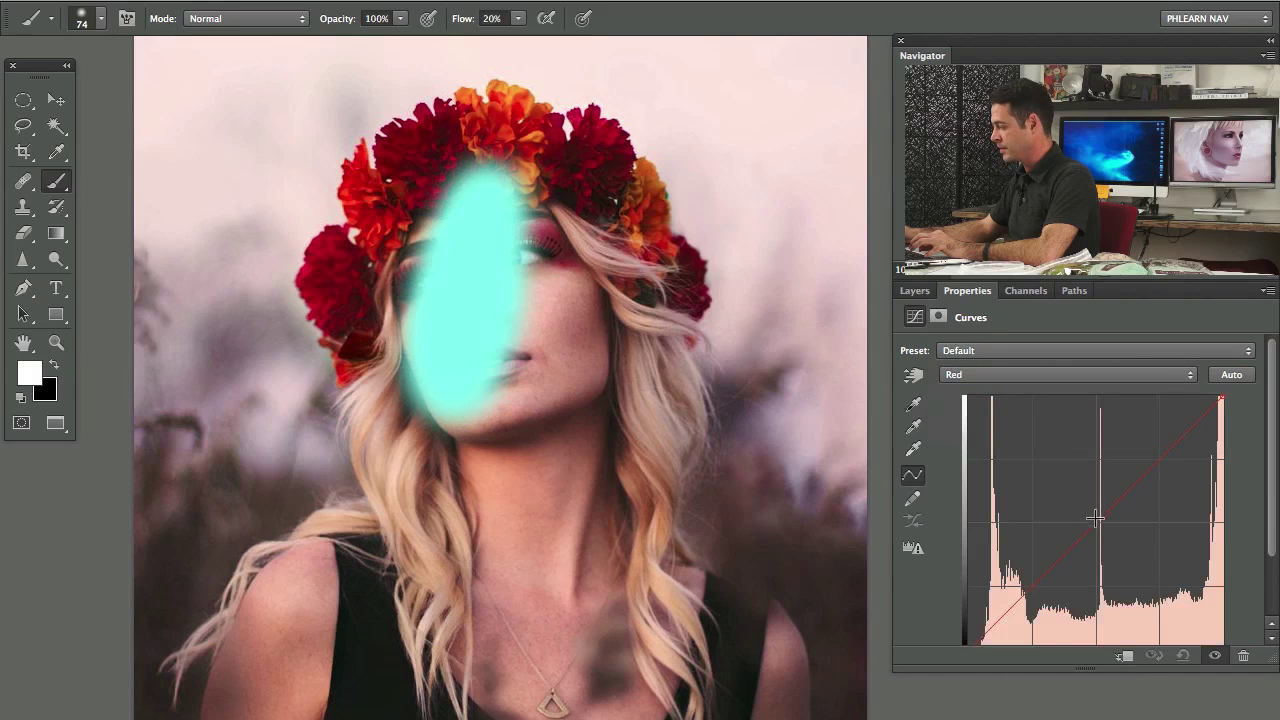
mouse_move(1095, 517)
mouse_down()
mouse_move(1077, 492)
mouse_move(1142, 570)
mouse_move(1105, 516)
mouse_up()
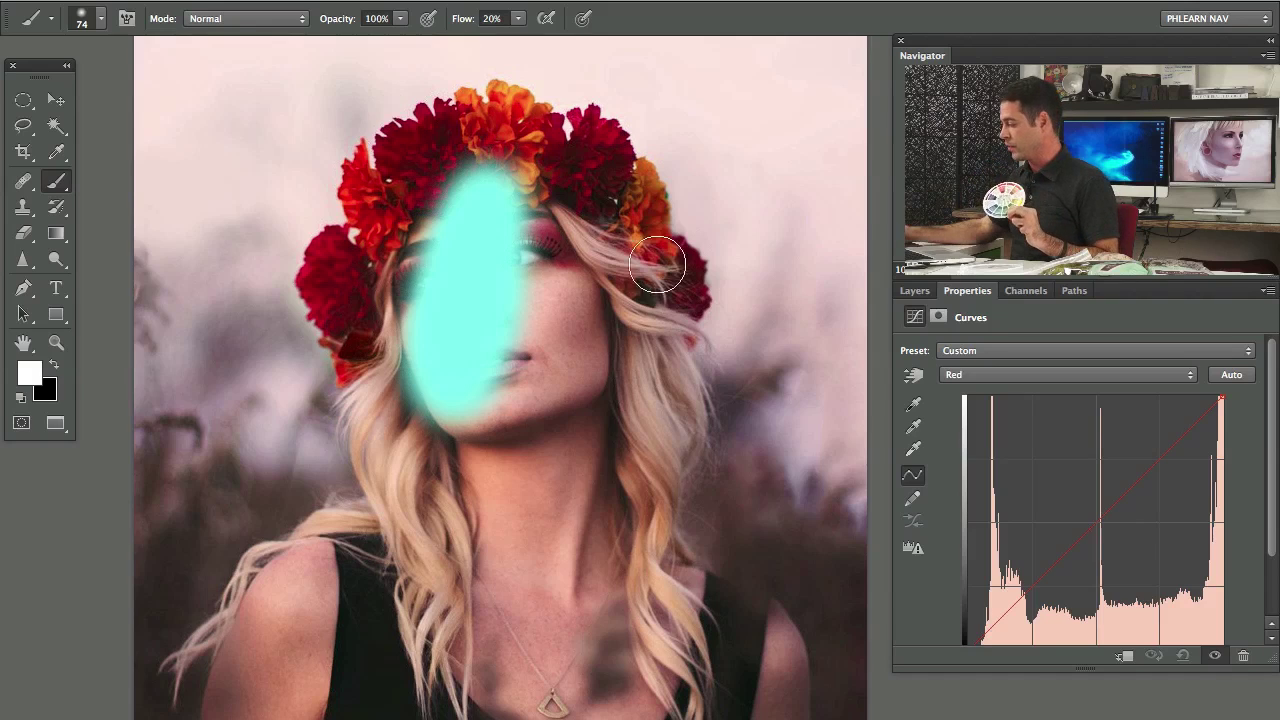
drag(1101, 525, 1122, 548)
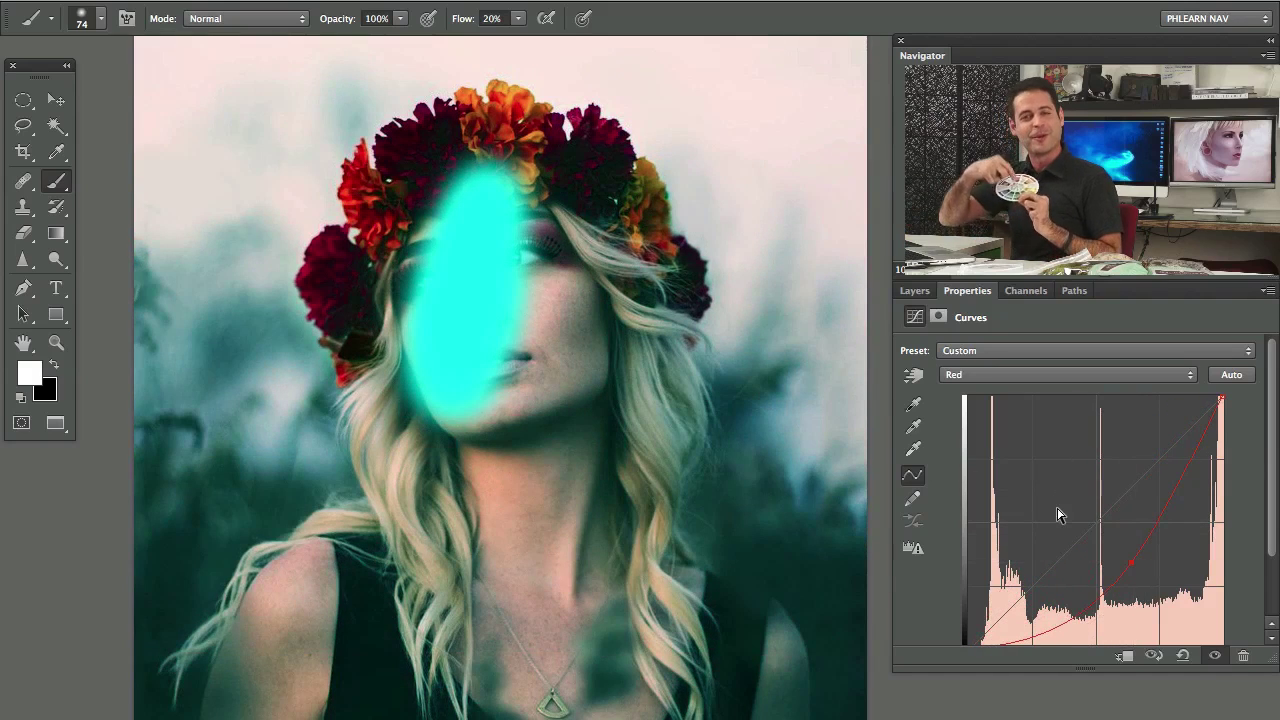
Toggle the Curves layer to compare its effect, and delete it together with the colour swatch layer.
click(916, 293)
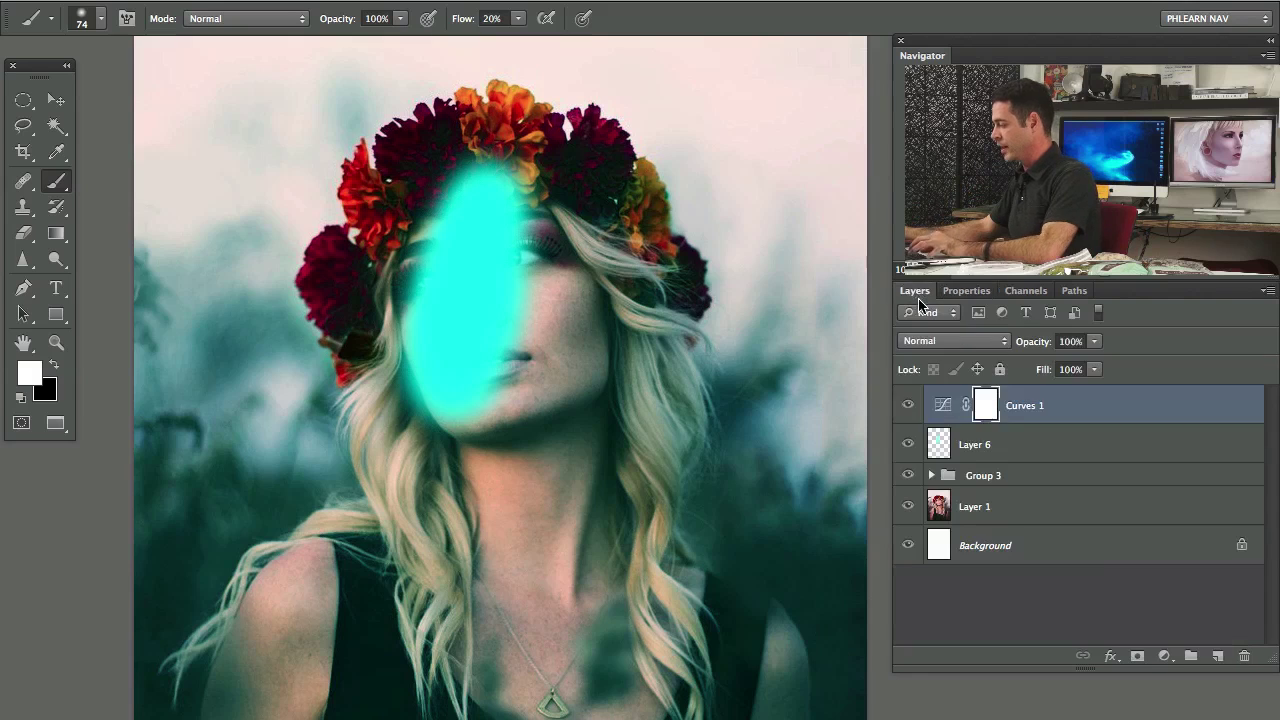
click(910, 407)
click(910, 407)
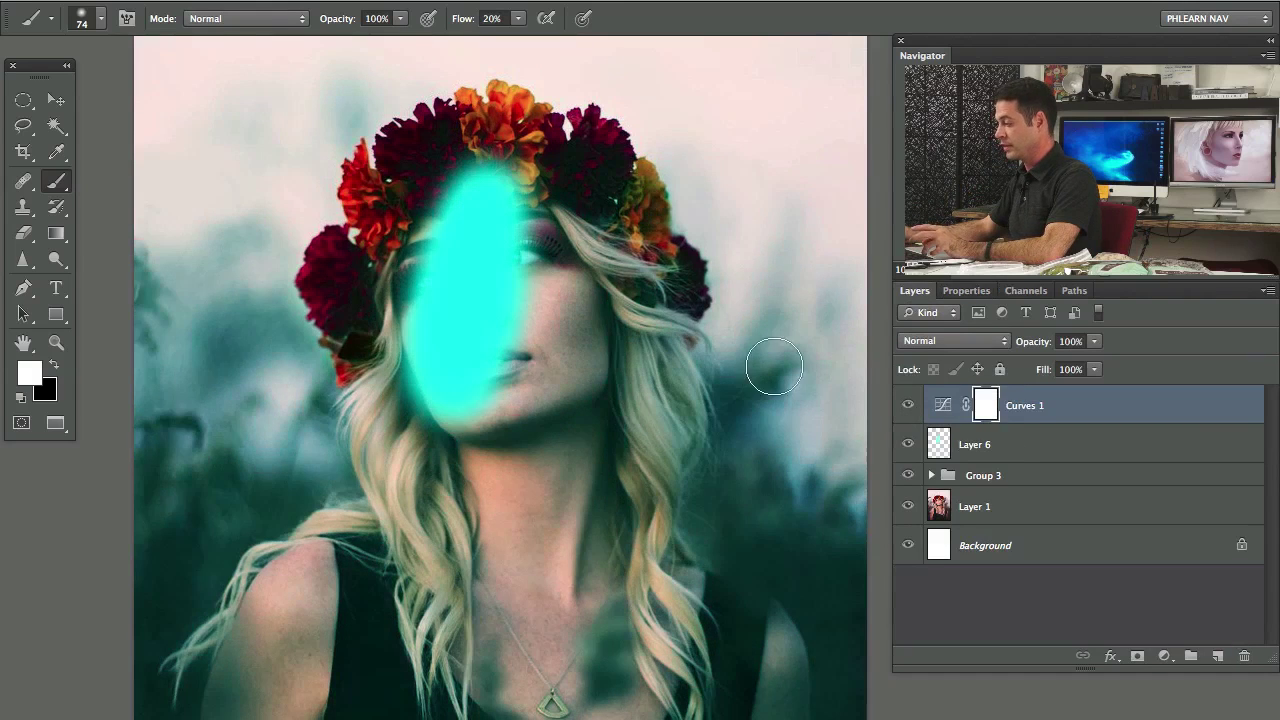
shift+click(1032, 458)
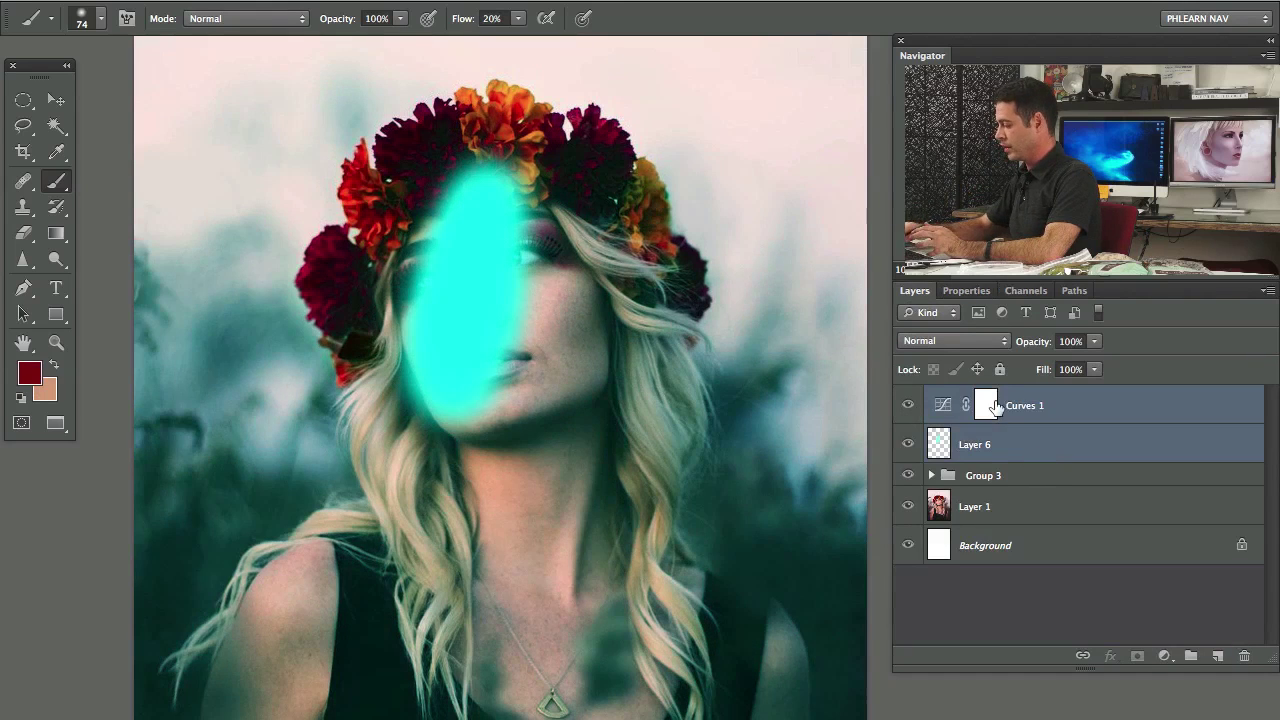
key(Delete)
scroll(686, 509, down, 5)
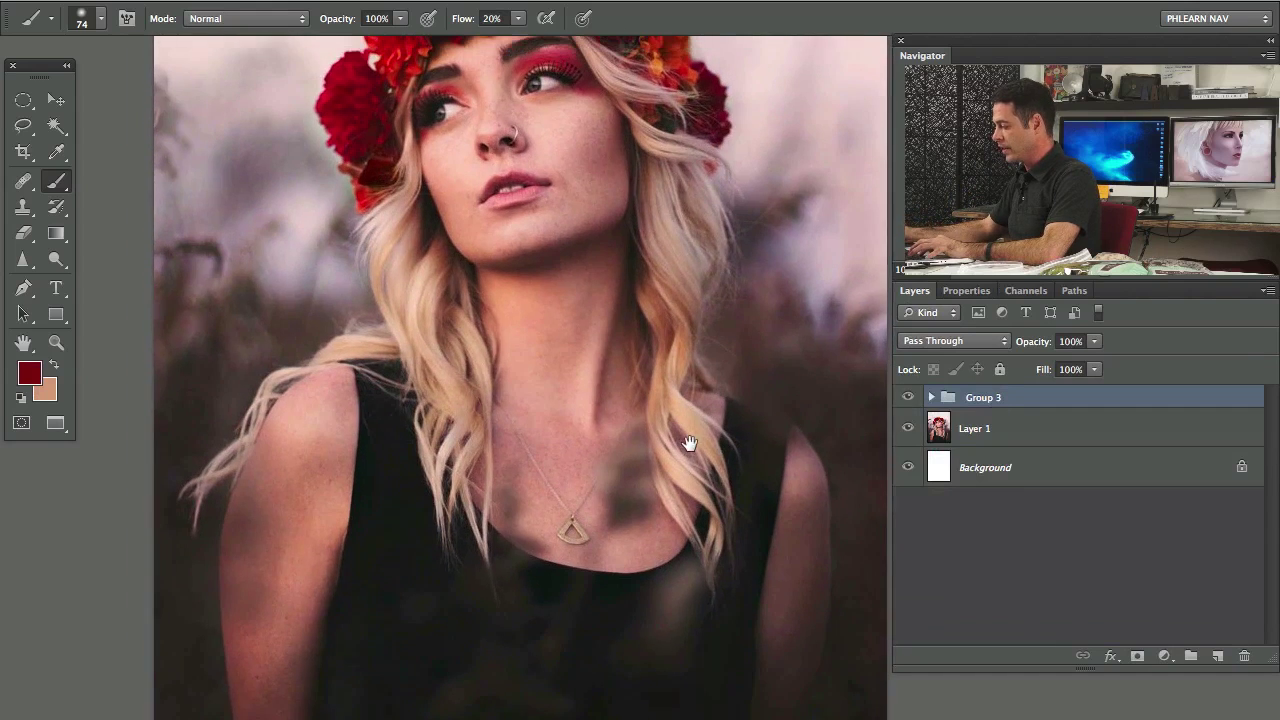
drag(744, 456, 708, 496)
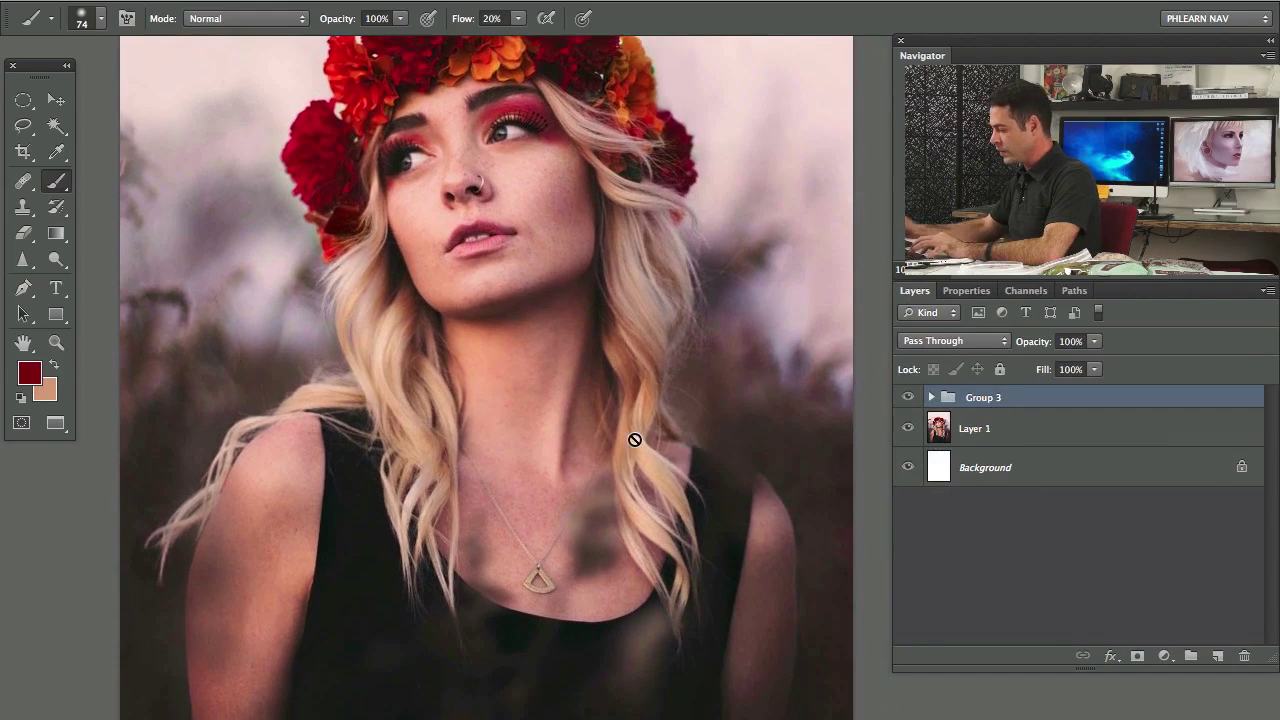
key(super+minus)
drag(834, 509, 723, 456)
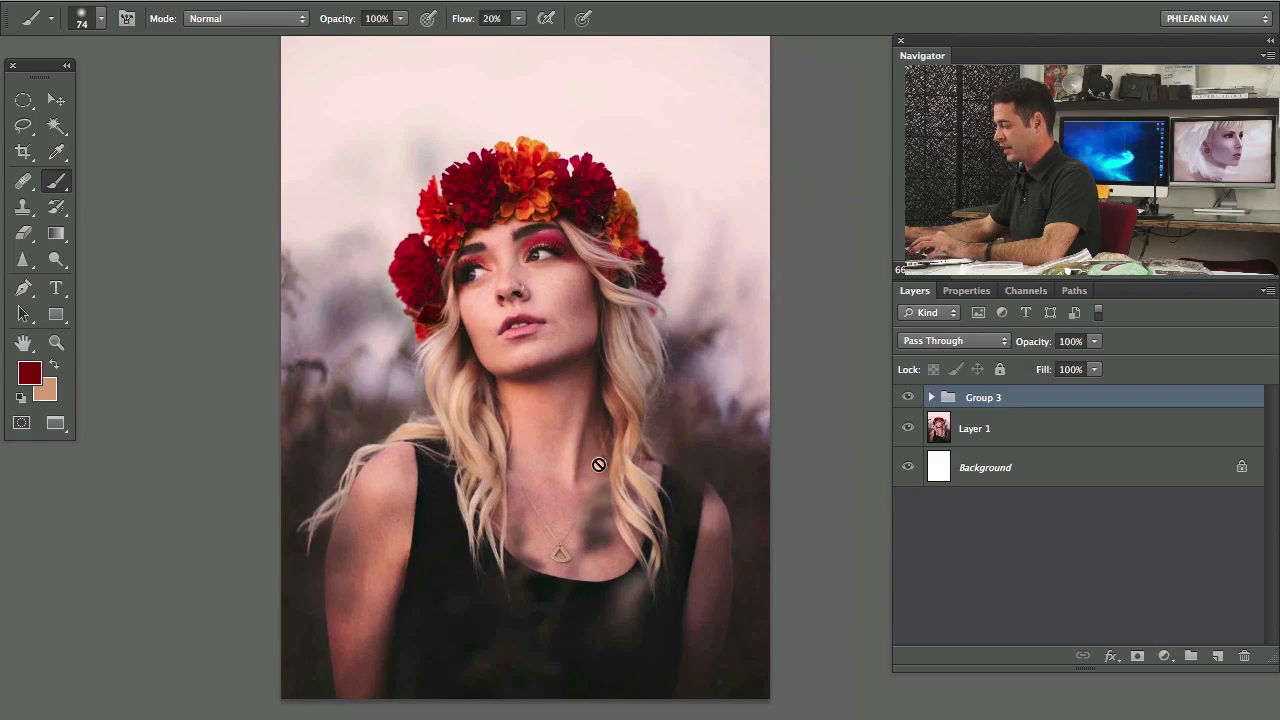
drag(491, 505, 455, 481)
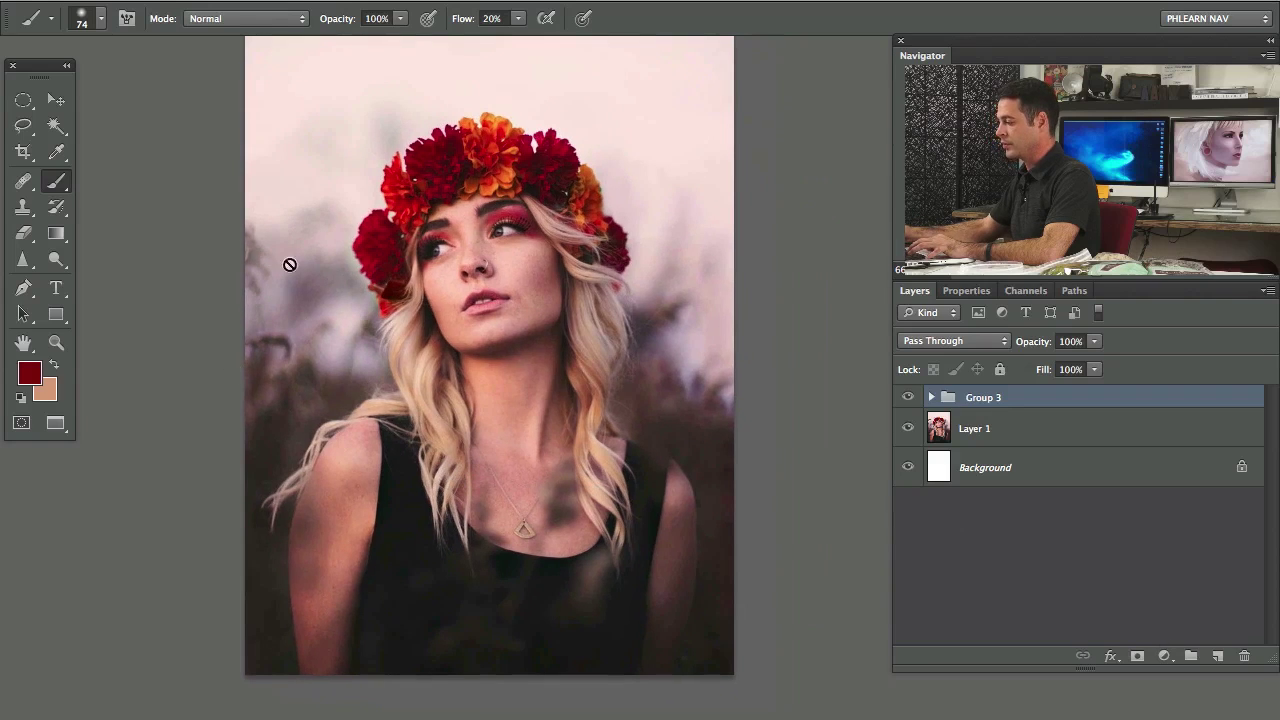
scroll(562, 456, up, 1)
scroll(549, 480, right, 1)
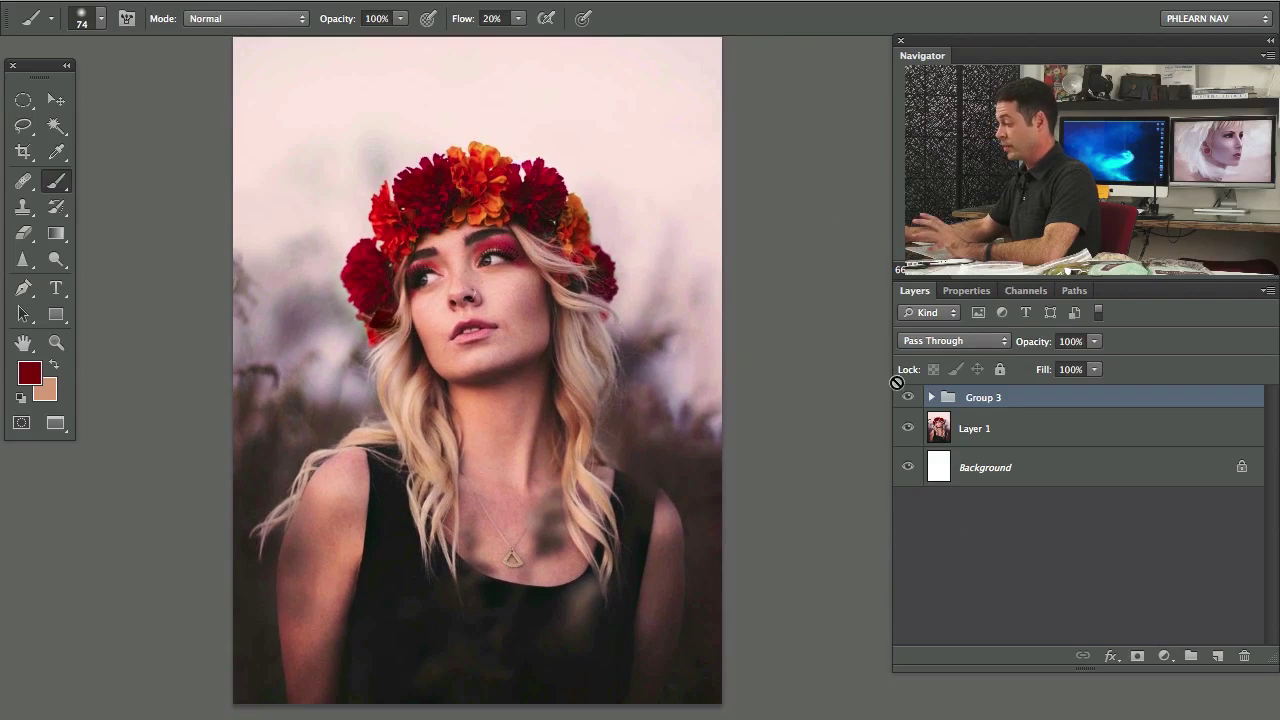
Add a Curves adjustment layer above Group 3 and raise the Green channel's midtones to tint the image green.
click(1164, 657)
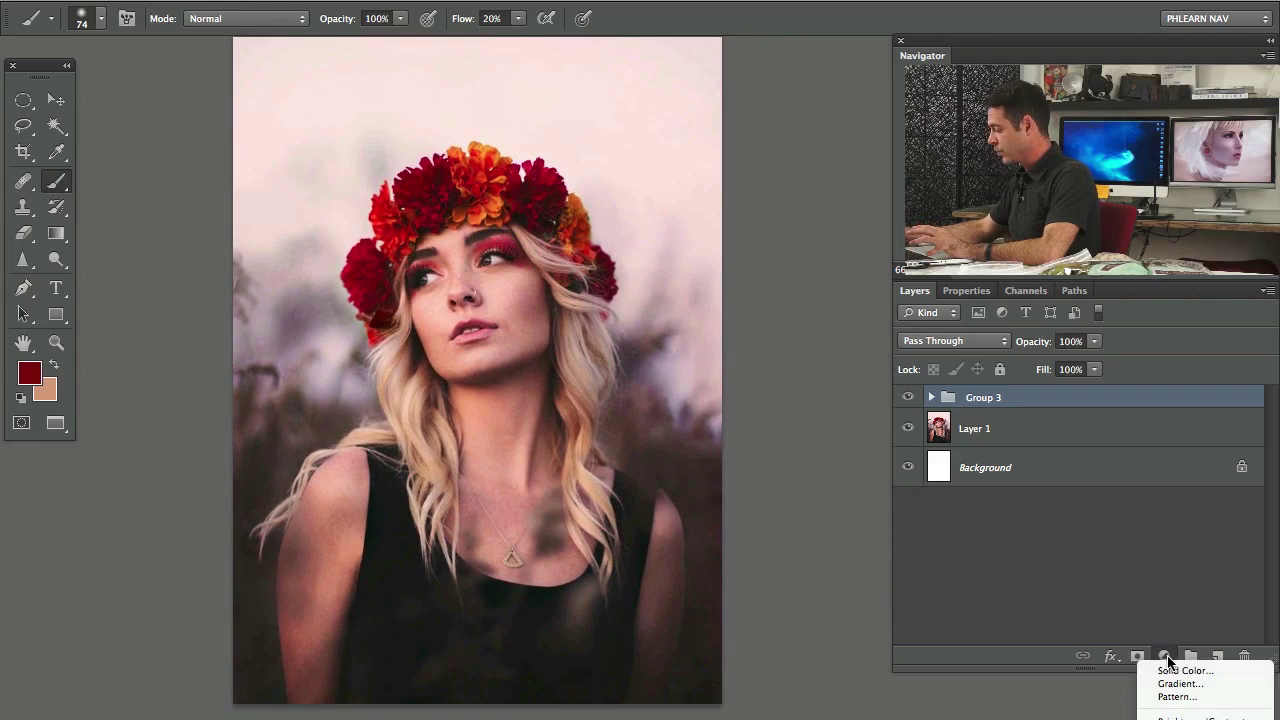
click(1180, 719)
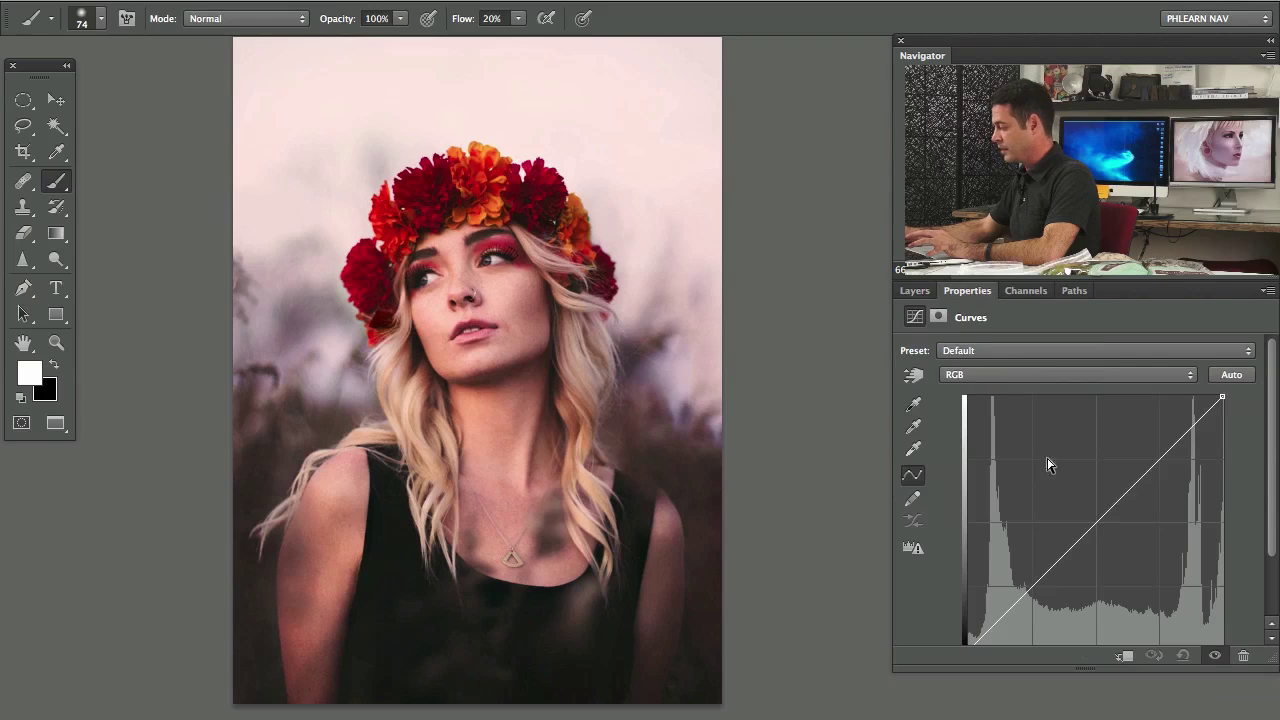
click(1080, 385)
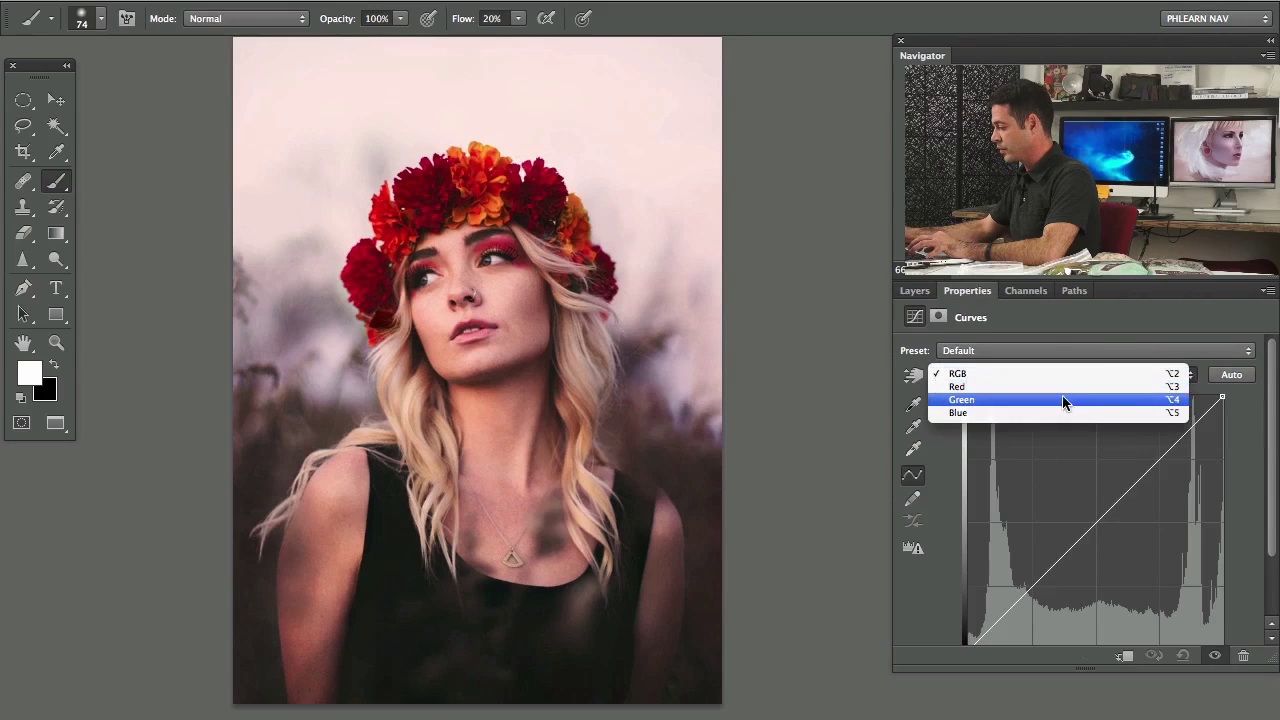
click(1062, 400)
drag(1094, 526, 1077, 508)
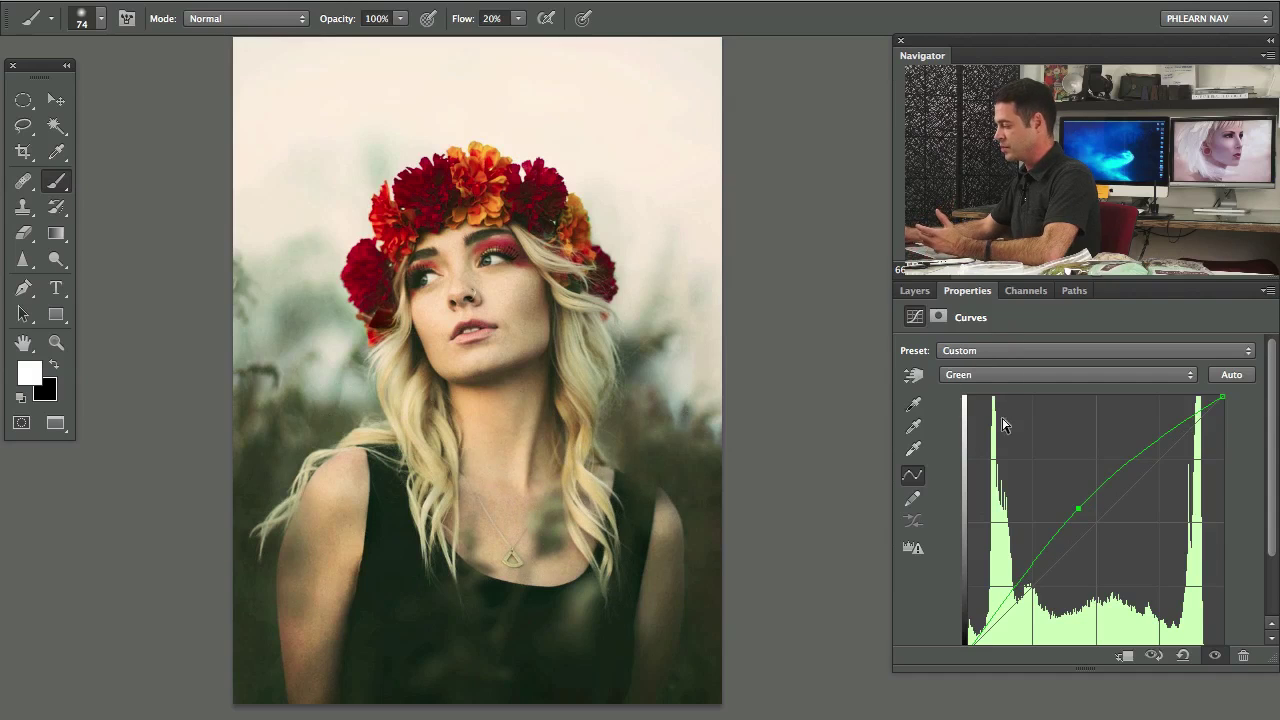
mouse_move(1079, 511)
mouse_down()
mouse_move(1054, 471)
mouse_move(1078, 509)
mouse_up()
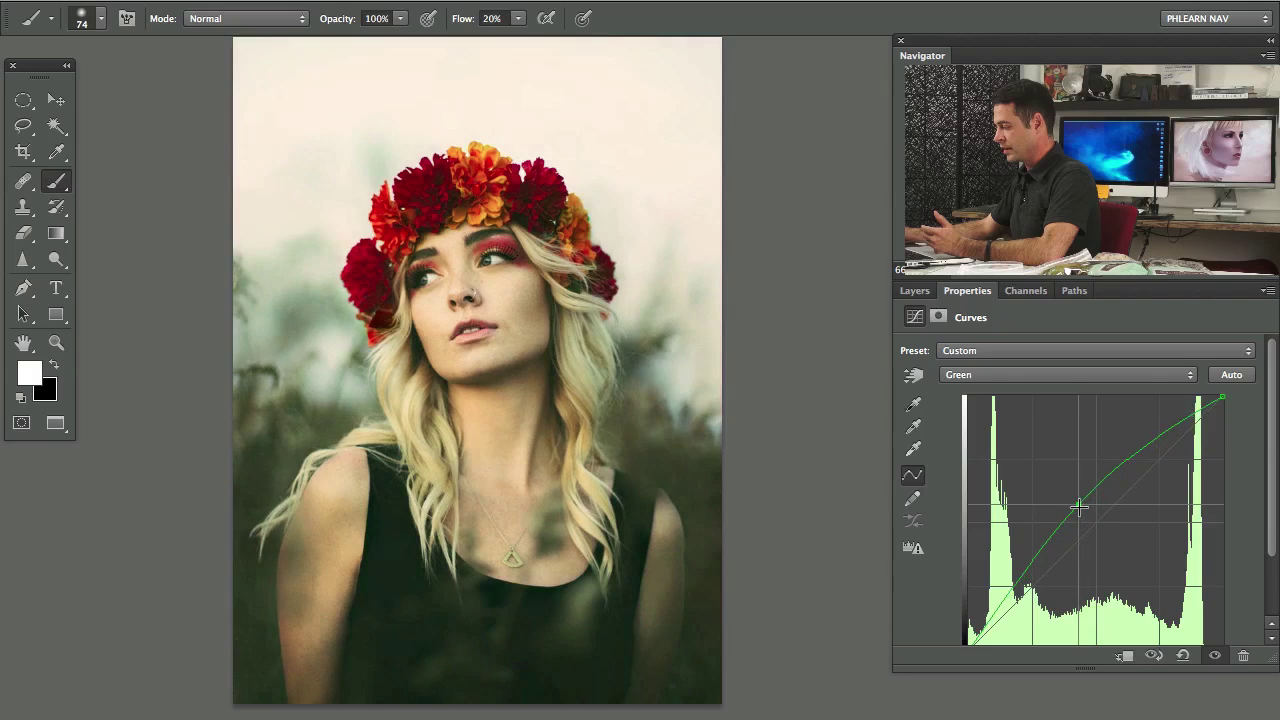
Pull the midtones of the Blue channel's curve down very slightly.
click(1022, 376)
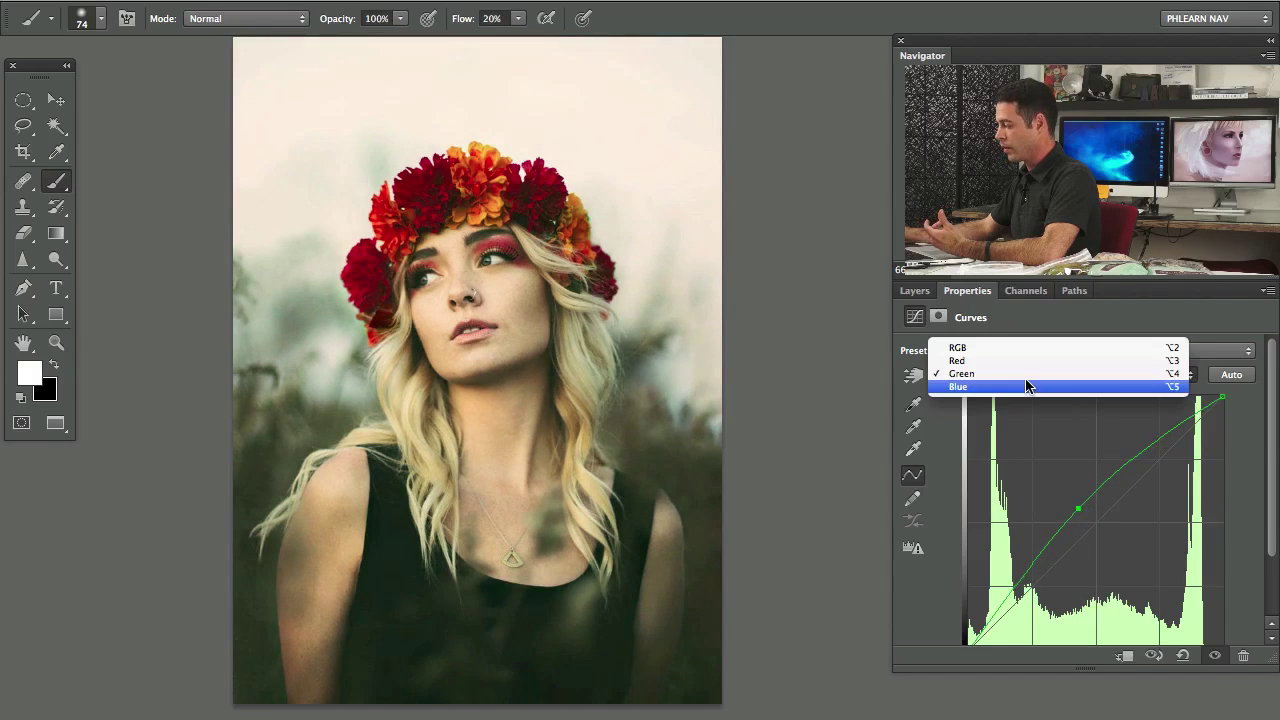
click(1024, 391)
drag(1095, 528, 1089, 526)
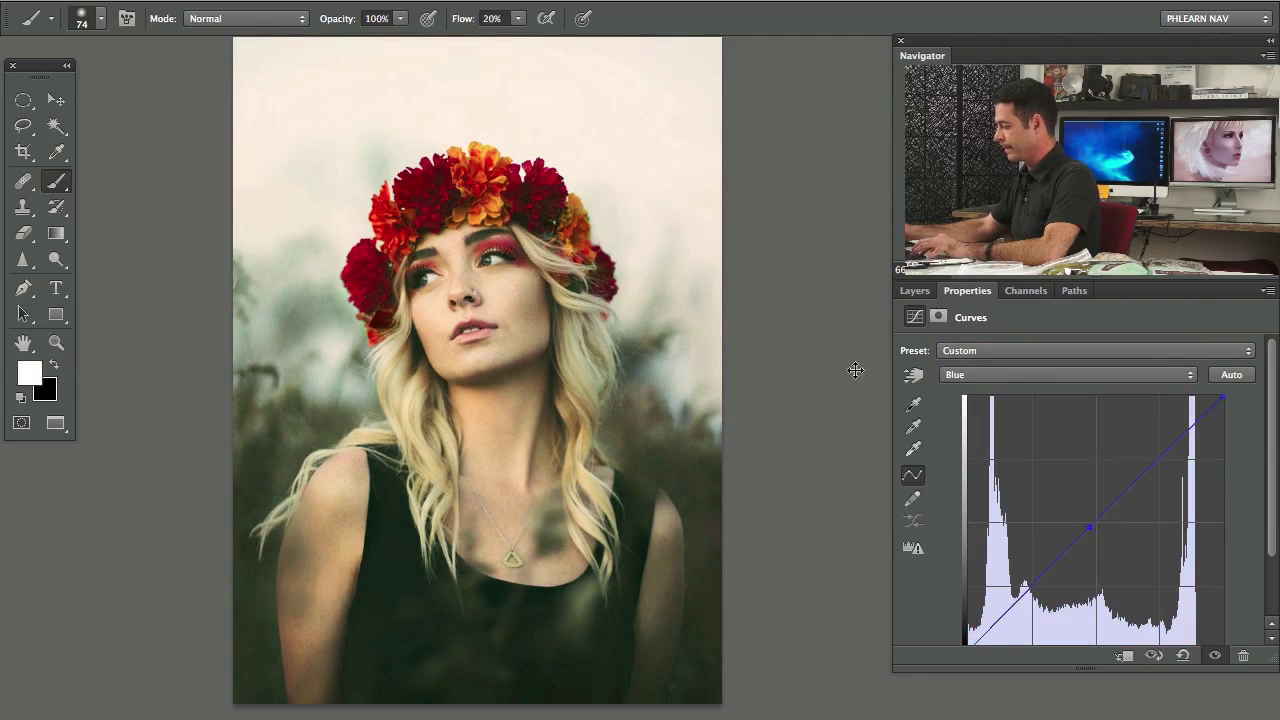
Toggle the Curves 1 layer's visibility to compare the image with and without the green tint.
click(912, 293)
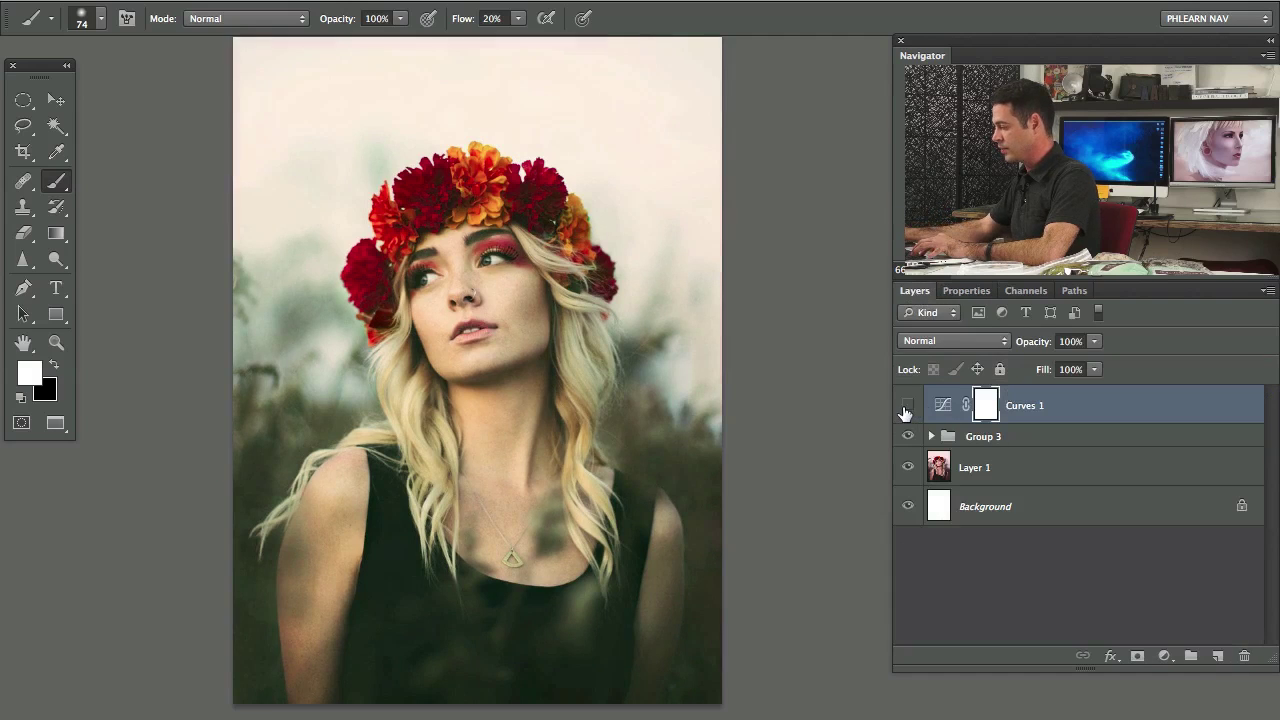
click(908, 405)
click(909, 406)
click(909, 406)
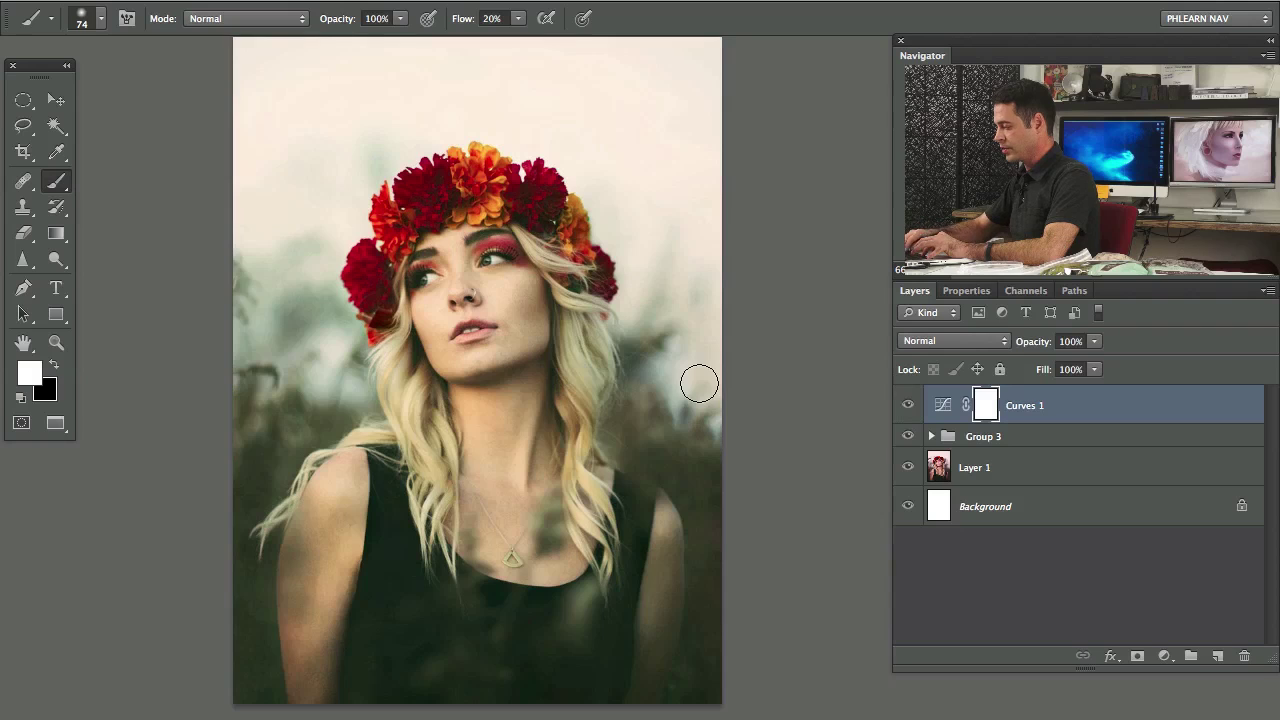
Invert the Curves 1 mask to black and paint white at 40% flow over the background on the right side of the portrait.
key(ctrl+i)
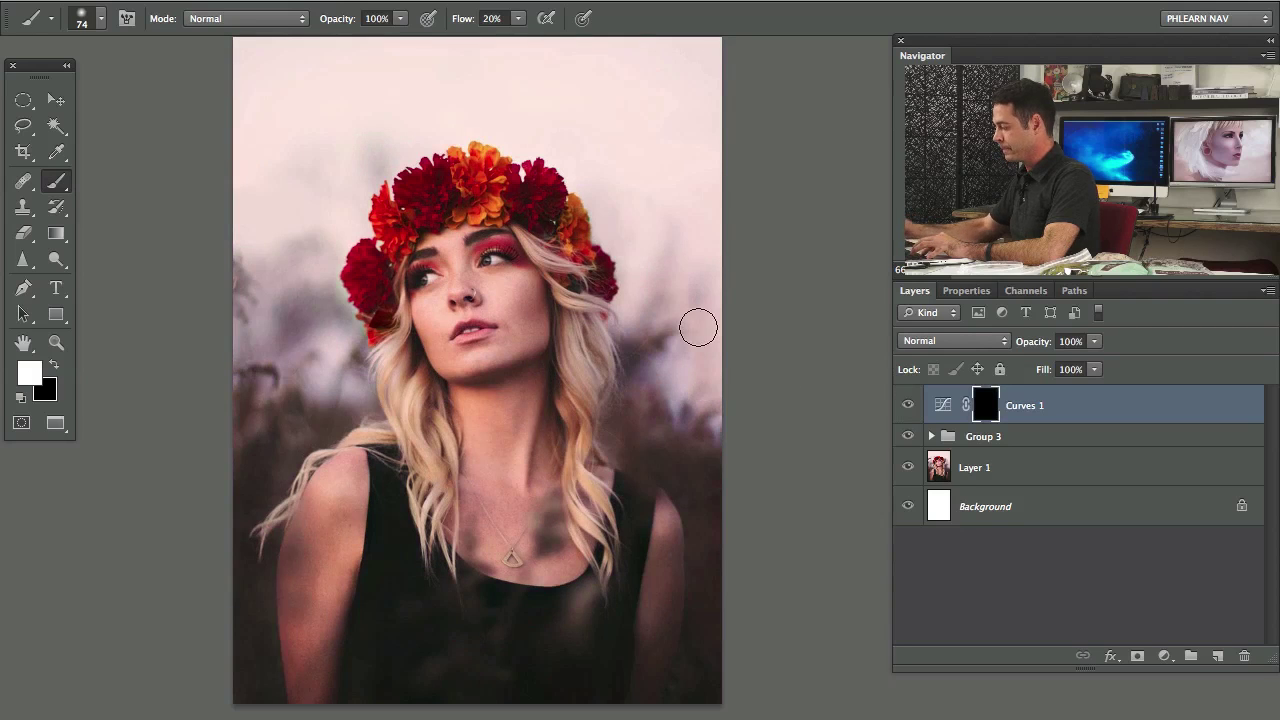
key(ctrl+plus)
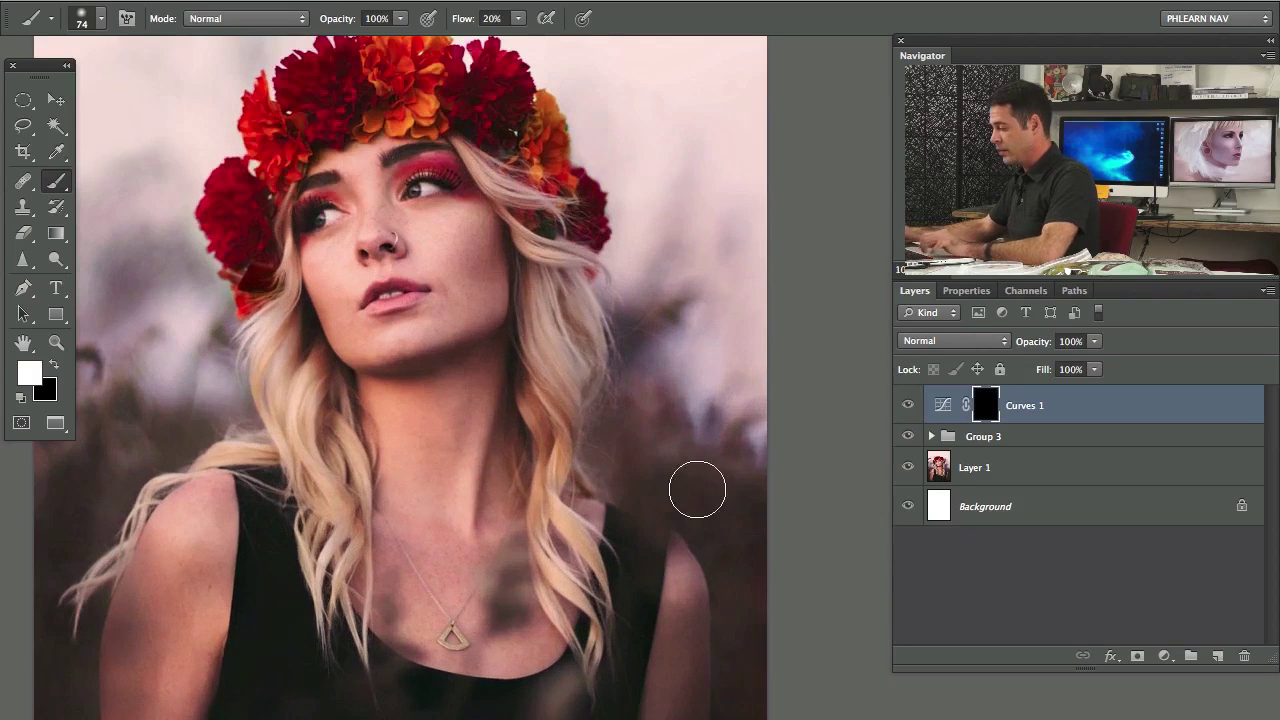
mouse_move(754, 472)
mouse_down()
mouse_move(743, 534)
mouse_move(709, 424)
mouse_move(763, 521)
mouse_move(717, 421)
mouse_move(670, 396)
mouse_move(667, 491)
mouse_move(652, 464)
mouse_move(614, 463)
mouse_move(614, 435)
mouse_move(598, 470)
mouse_move(623, 416)
mouse_move(626, 476)
mouse_move(616, 439)
mouse_move(638, 324)
mouse_move(627, 343)
mouse_move(651, 369)
mouse_up()
key(shift+4)
drag(627, 293, 657, 434)
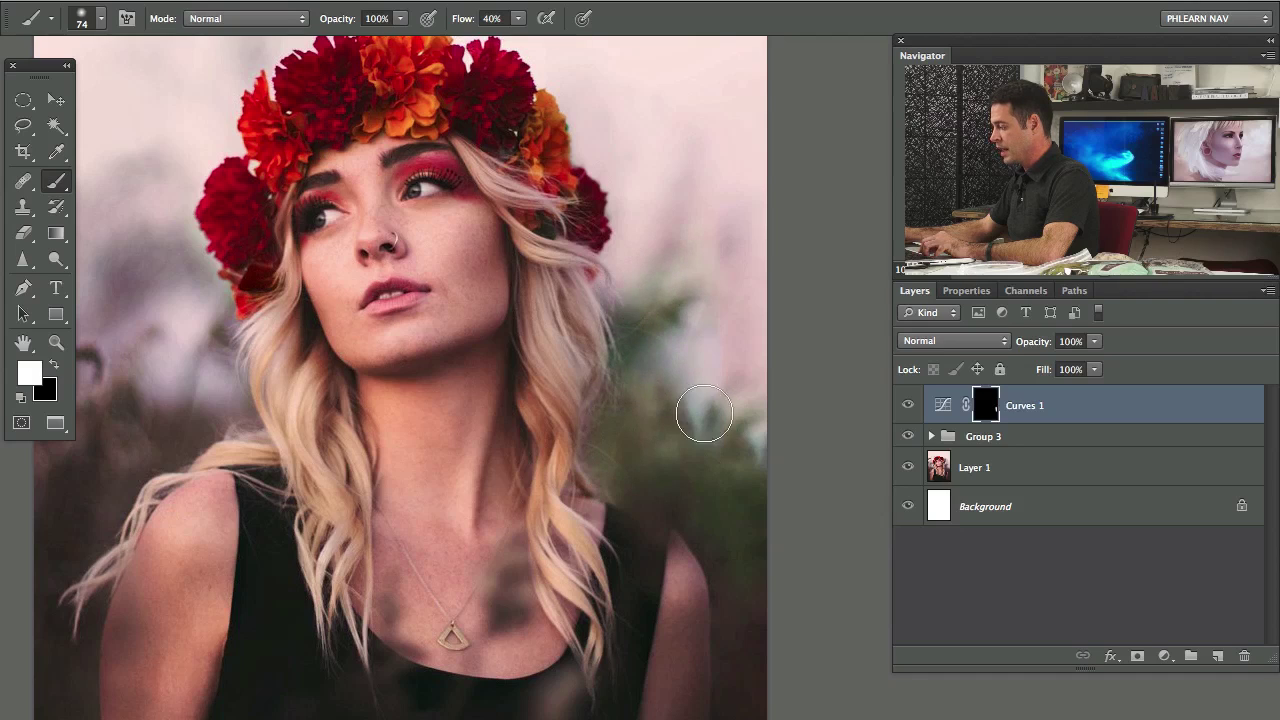
mouse_move(662, 320)
mouse_down()
mouse_move(657, 463)
mouse_move(678, 497)
mouse_up()
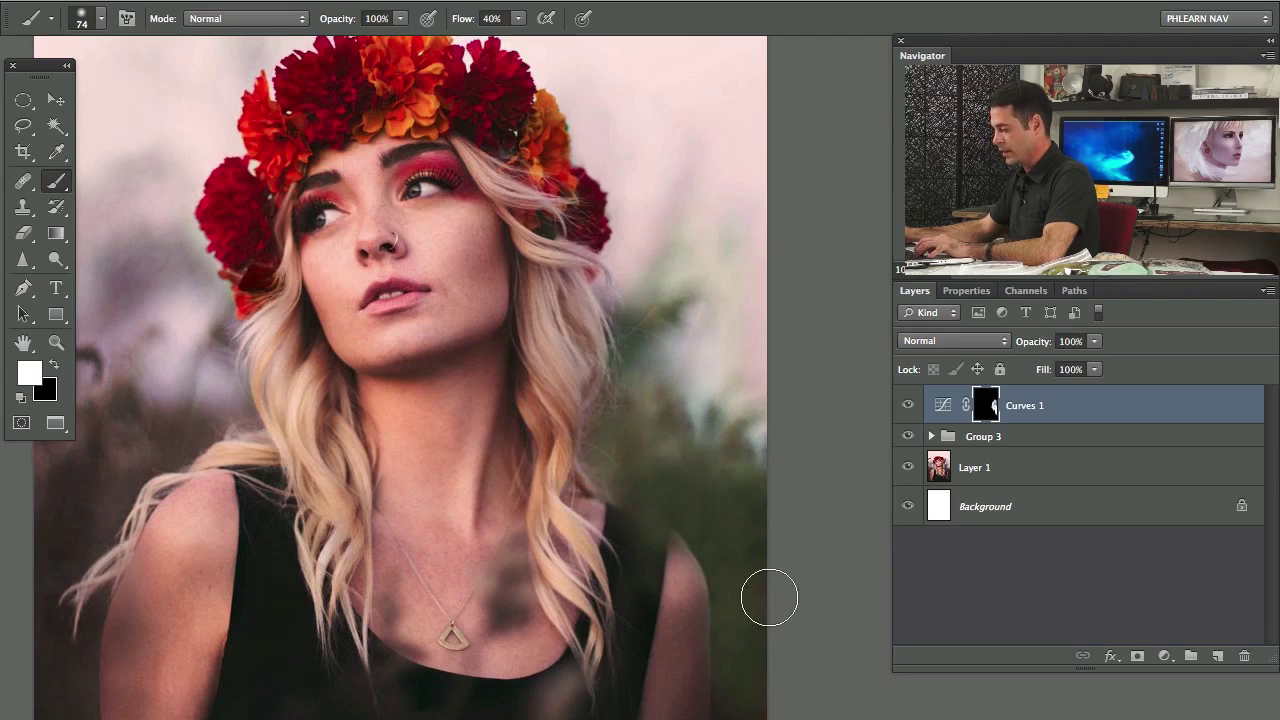
Paint the green tint through the mask onto the blurred leaves over the dress, the chest and around the necklace.
drag(754, 700, 706, 512)
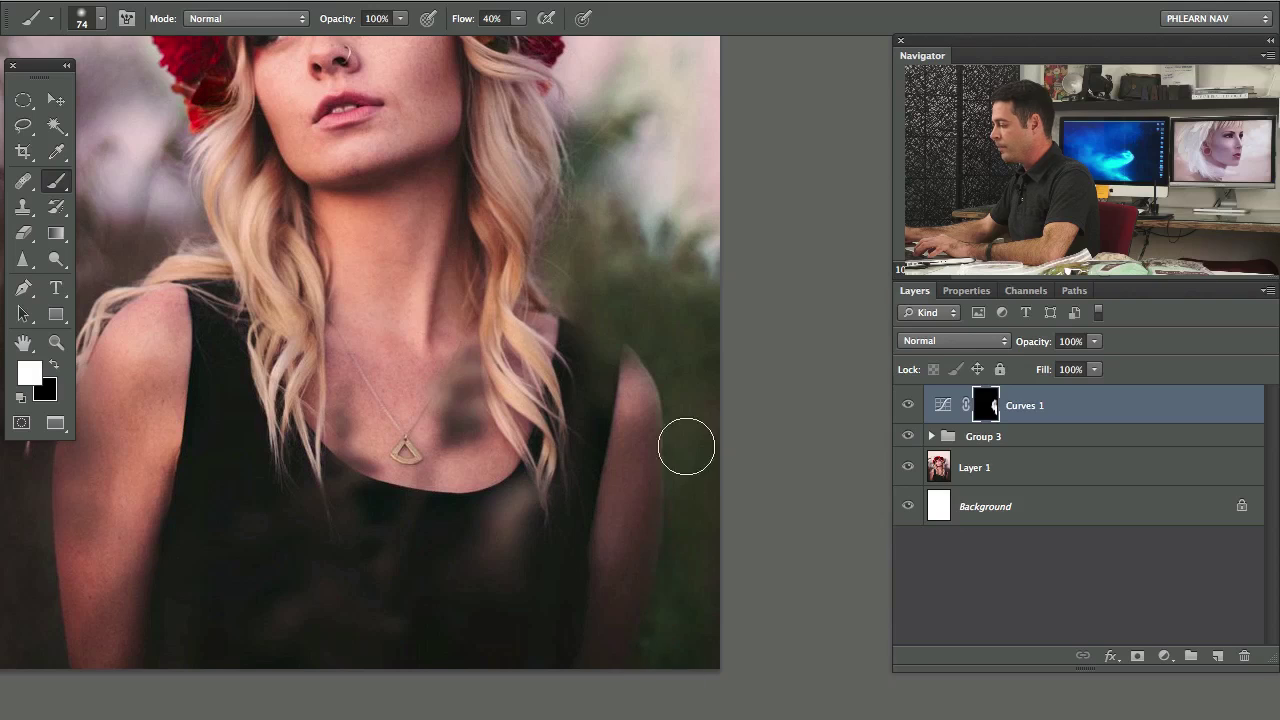
mouse_move(515, 517)
mouse_down()
mouse_move(503, 540)
mouse_move(507, 526)
mouse_up()
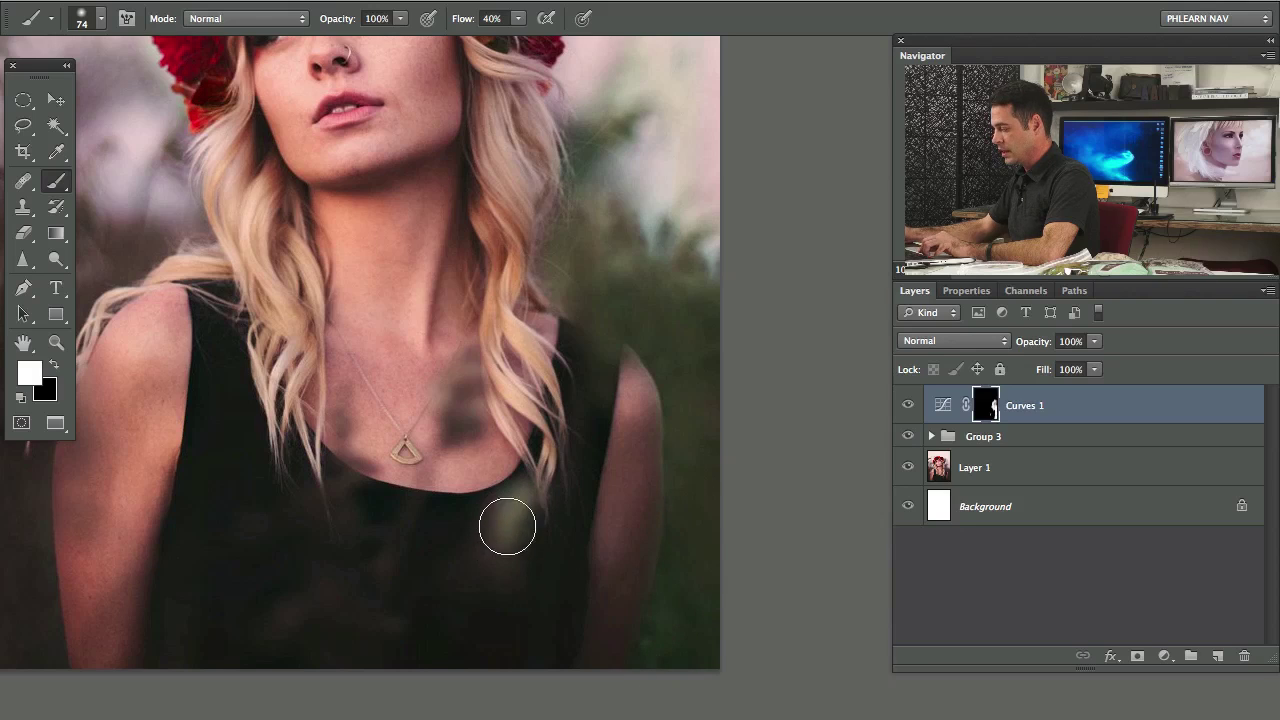
mouse_move(482, 449)
mouse_down()
mouse_move(476, 410)
mouse_move(451, 448)
mouse_up()
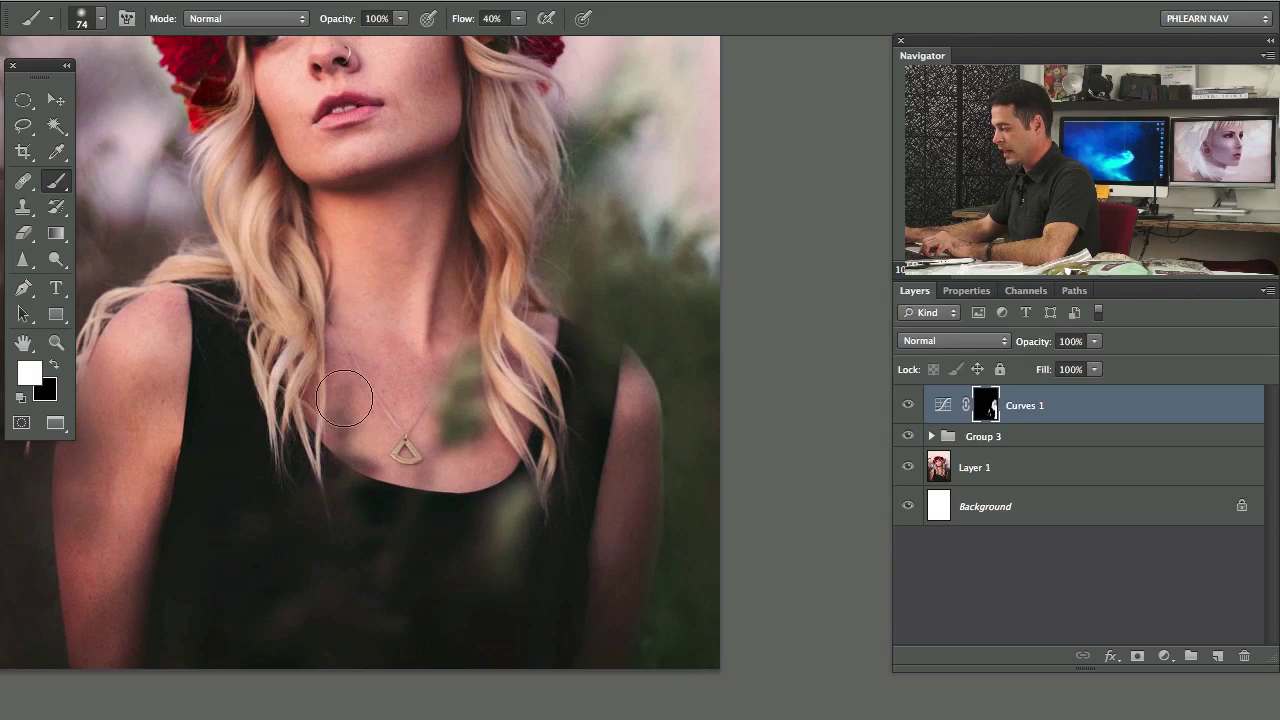
mouse_move(349, 391)
mouse_down()
mouse_move(350, 484)
mouse_move(342, 465)
mouse_move(358, 456)
mouse_move(346, 479)
mouse_move(357, 476)
mouse_move(380, 531)
mouse_move(385, 486)
mouse_up()
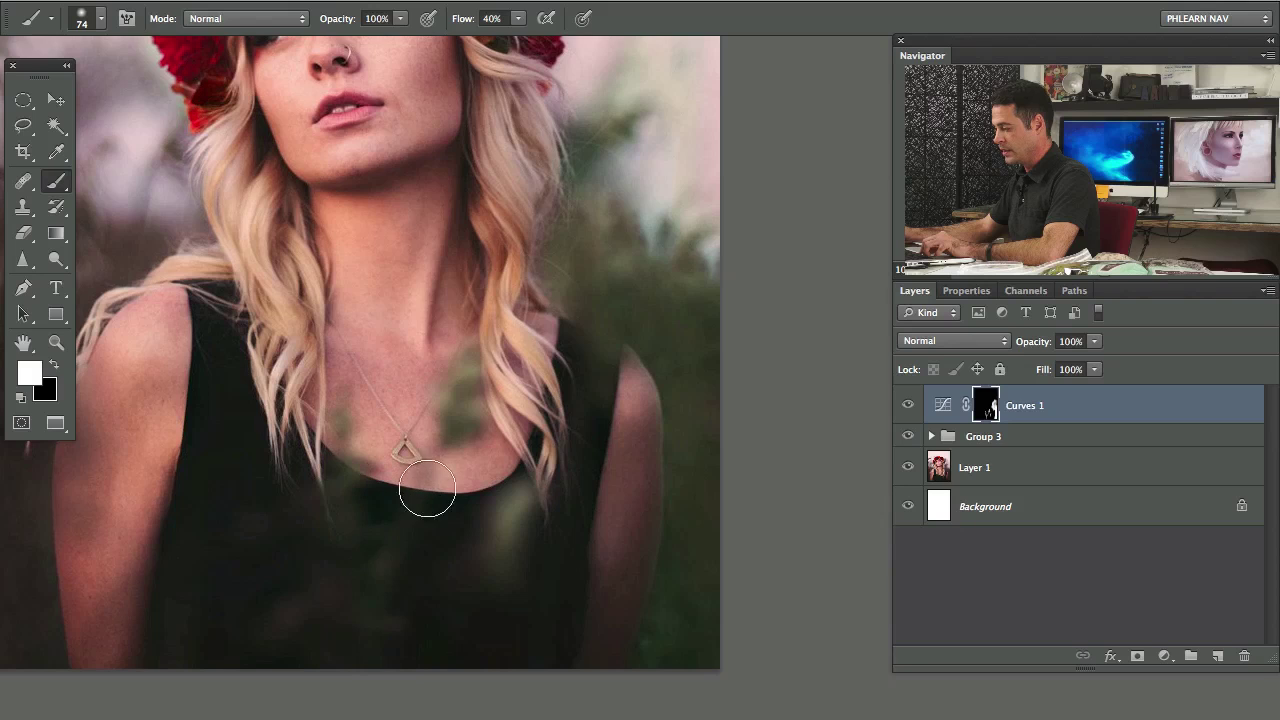
Enlarge the brush to 94 and paint the green tint onto the blurred foliage over the arm on the image's left side.
drag(213, 352, 478, 372)
key(bracketright)
key(bracketright)
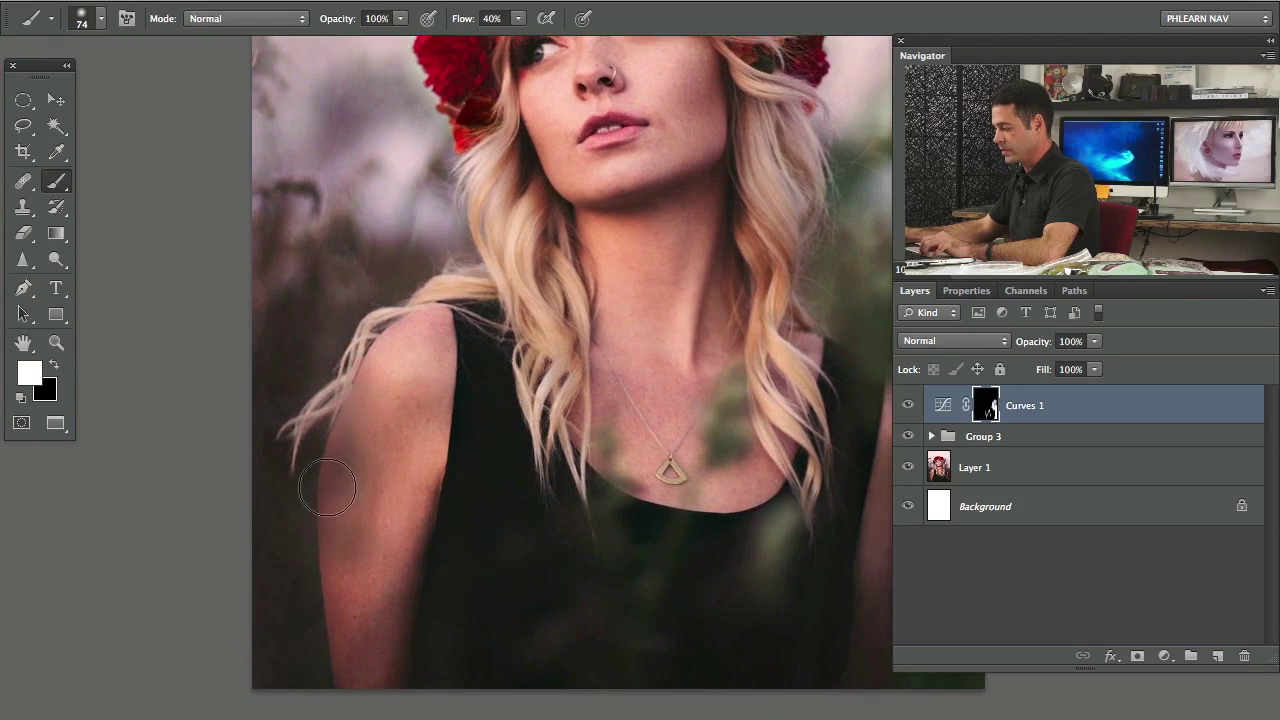
mouse_move(326, 482)
mouse_down()
mouse_move(362, 440)
mouse_move(334, 480)
mouse_move(312, 598)
mouse_move(340, 527)
mouse_up()
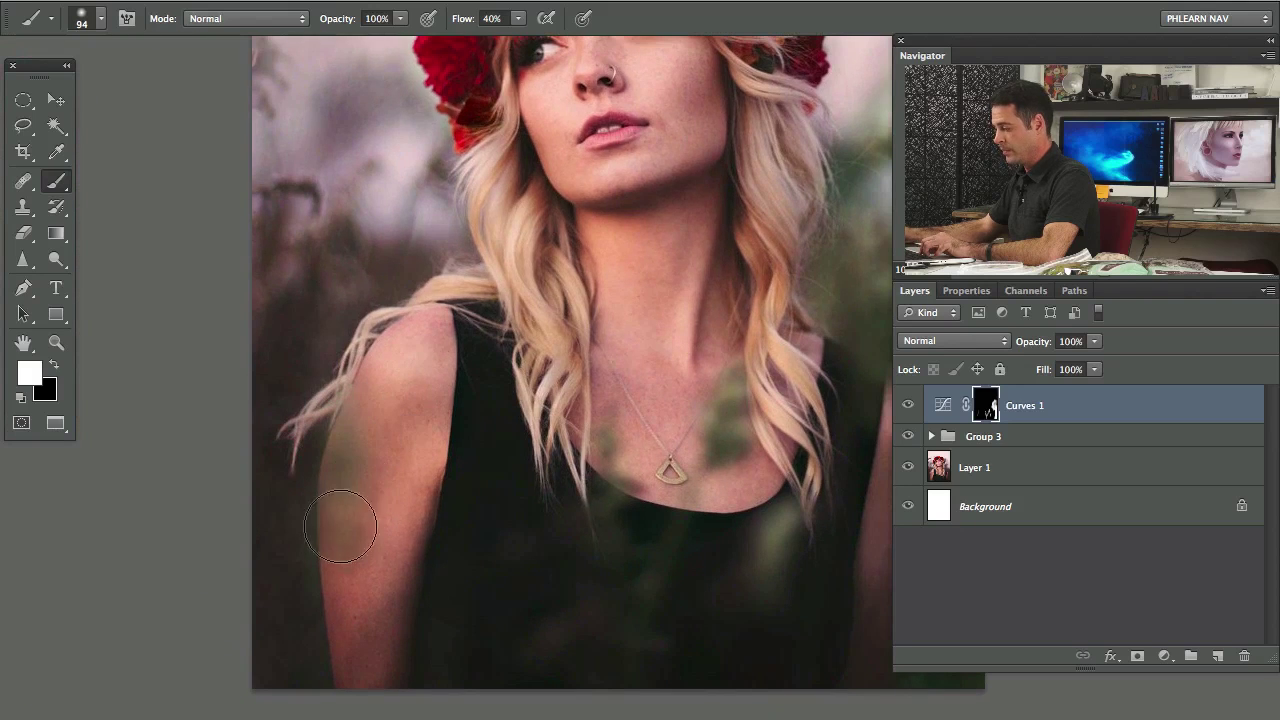
mouse_move(321, 594)
mouse_down()
mouse_move(353, 665)
mouse_move(405, 577)
mouse_up()
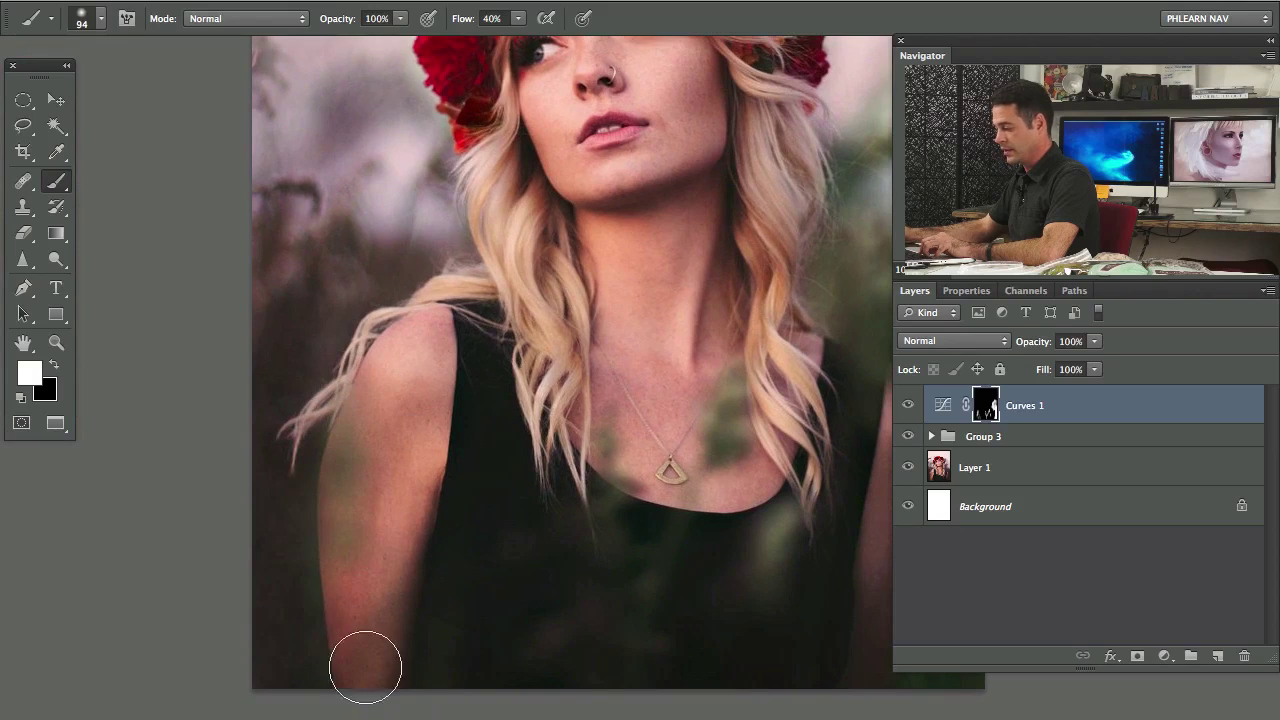
Paint the mask white over the background on the image's left side, from beside the arm up towards the flower crown.
mouse_move(363, 666)
mouse_down()
mouse_move(286, 587)
mouse_move(265, 476)
mouse_move(274, 686)
mouse_move(264, 634)
mouse_up()
drag(286, 590, 262, 600)
drag(286, 596, 265, 589)
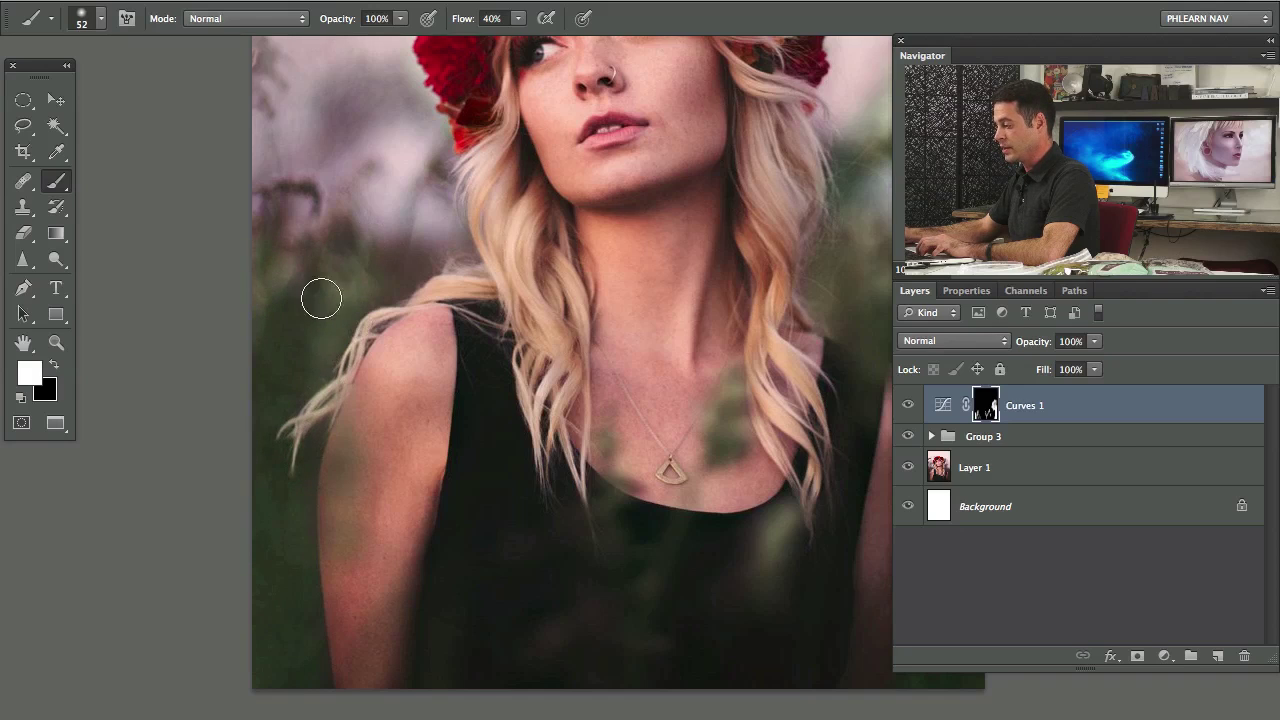
mouse_move(321, 298)
mouse_down()
mouse_move(354, 458)
mouse_move(391, 457)
mouse_up()
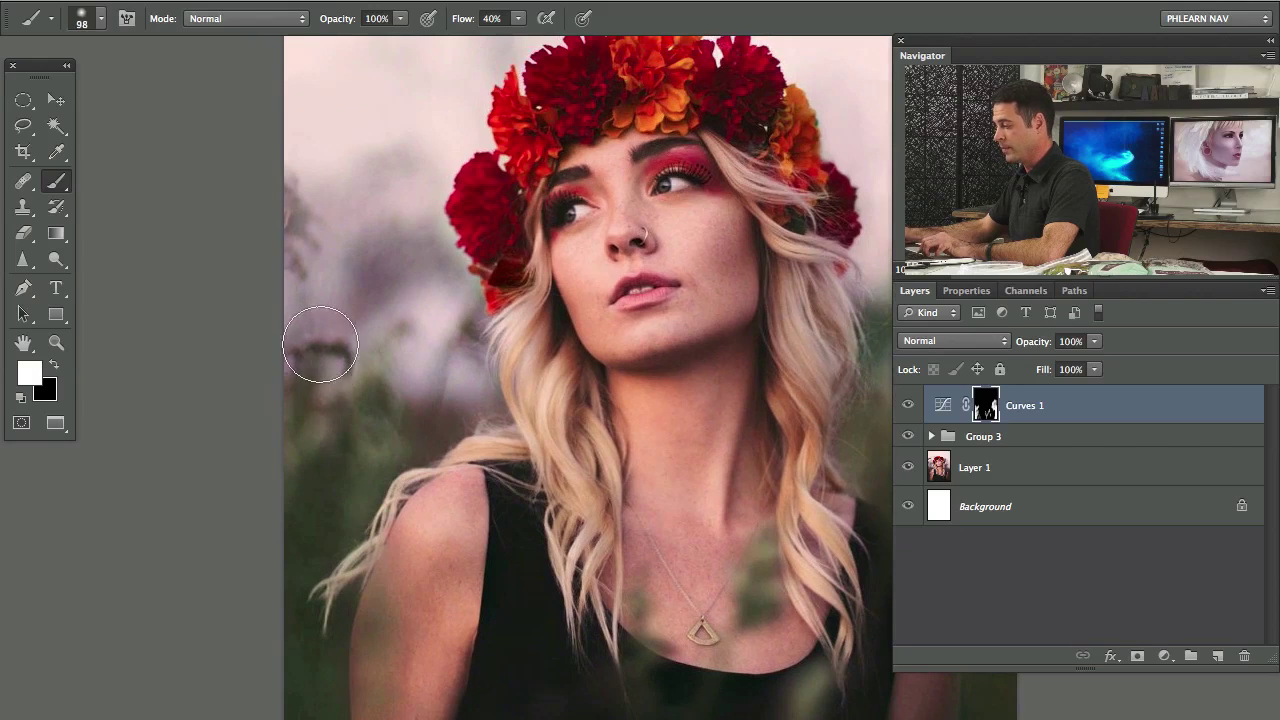
drag(345, 330, 350, 330)
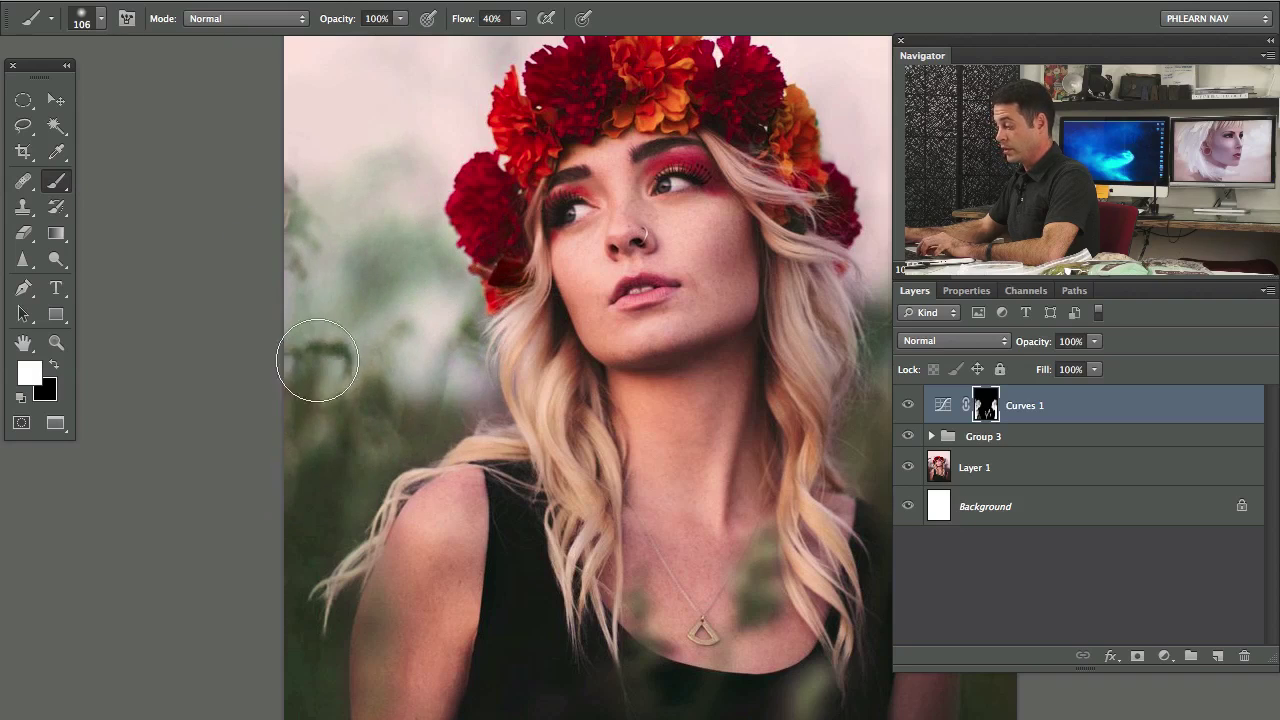
Touch up the mask in the background along the outer edge of the hair on the image's right side.
mouse_move(381, 451)
mouse_down()
mouse_move(313, 514)
mouse_move(275, 492)
mouse_up()
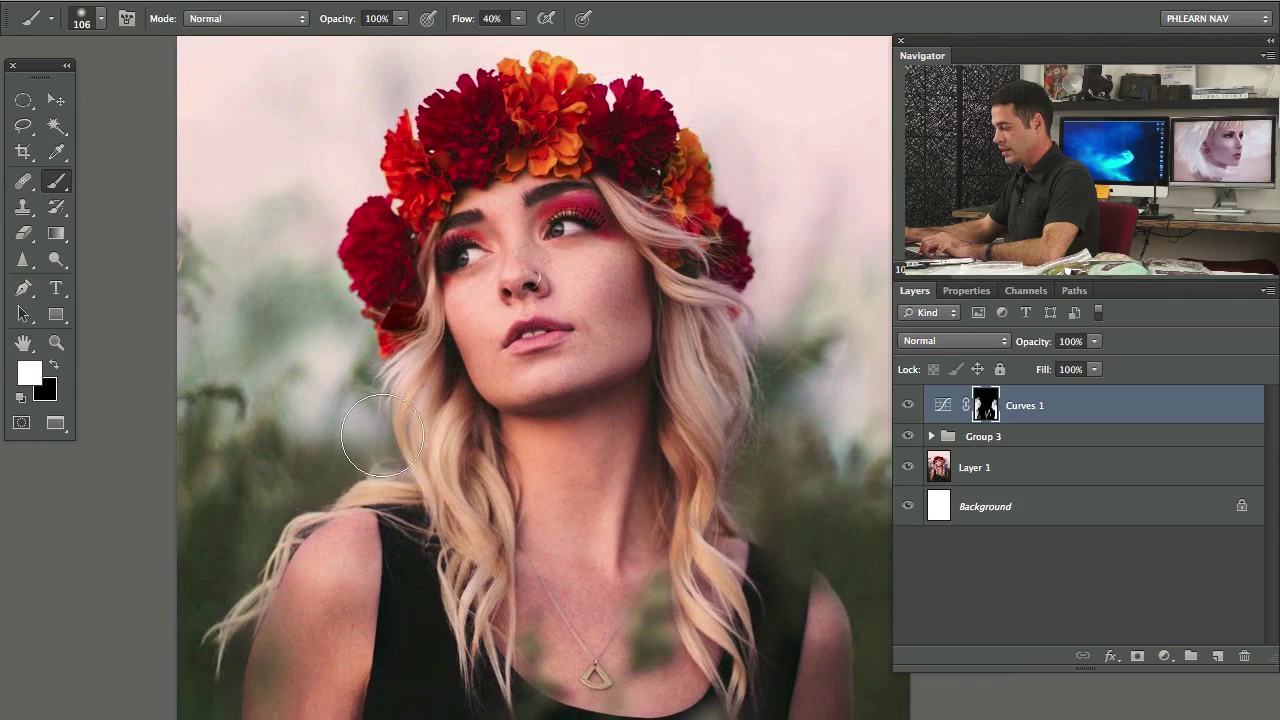
scroll(353, 466, down, 5)
scroll(353, 466, left, 1)
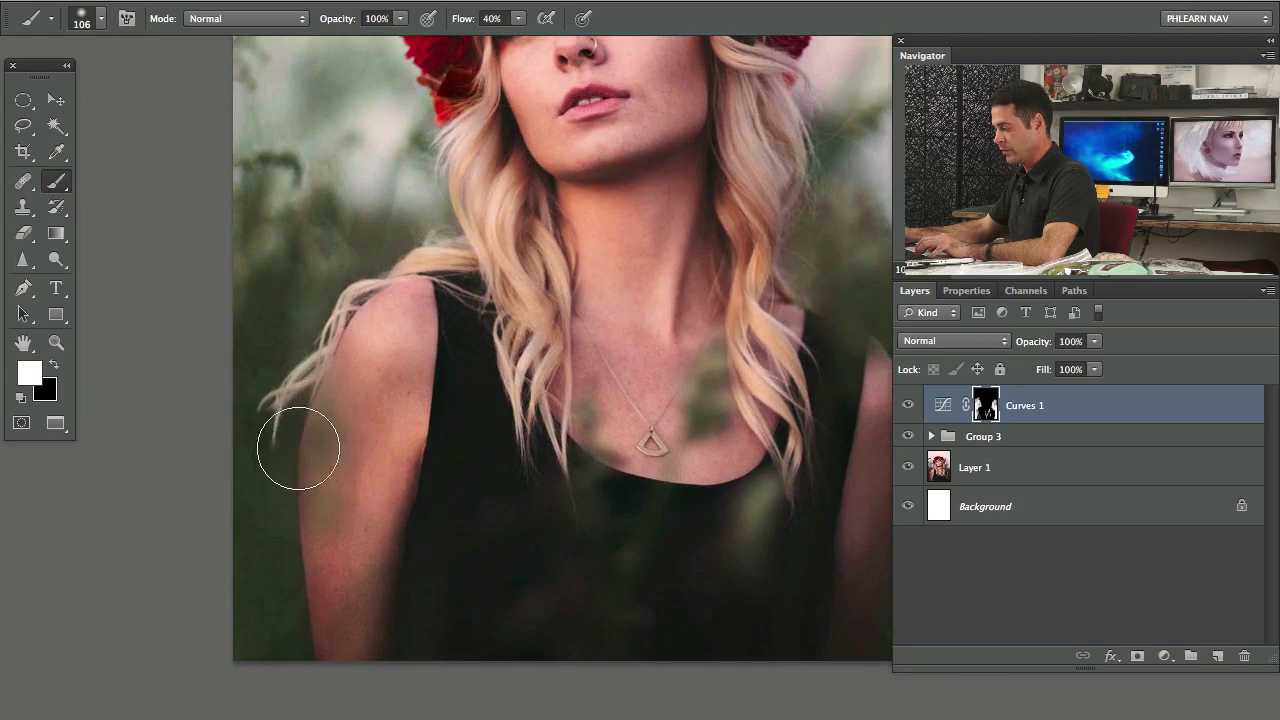
drag(569, 546, 442, 593)
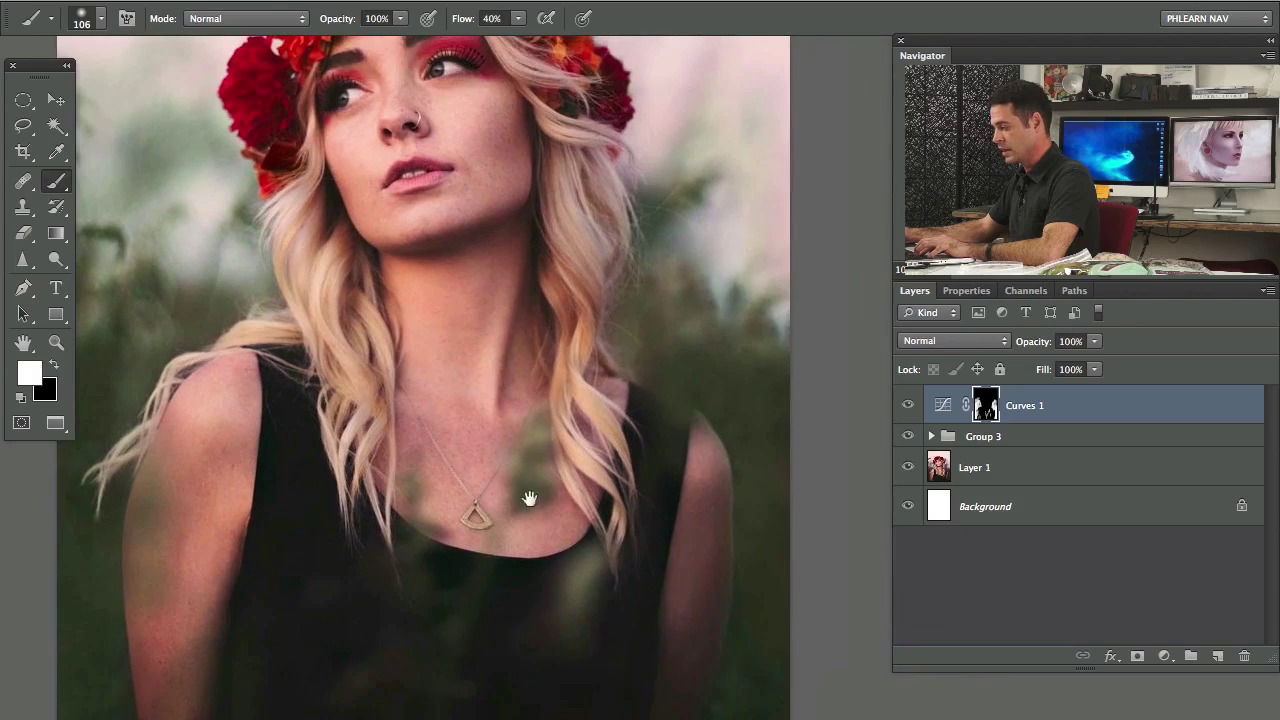
drag(529, 497, 518, 566)
mouse_move(659, 376)
mouse_down()
mouse_move(629, 337)
mouse_move(625, 282)
mouse_move(597, 373)
mouse_up()
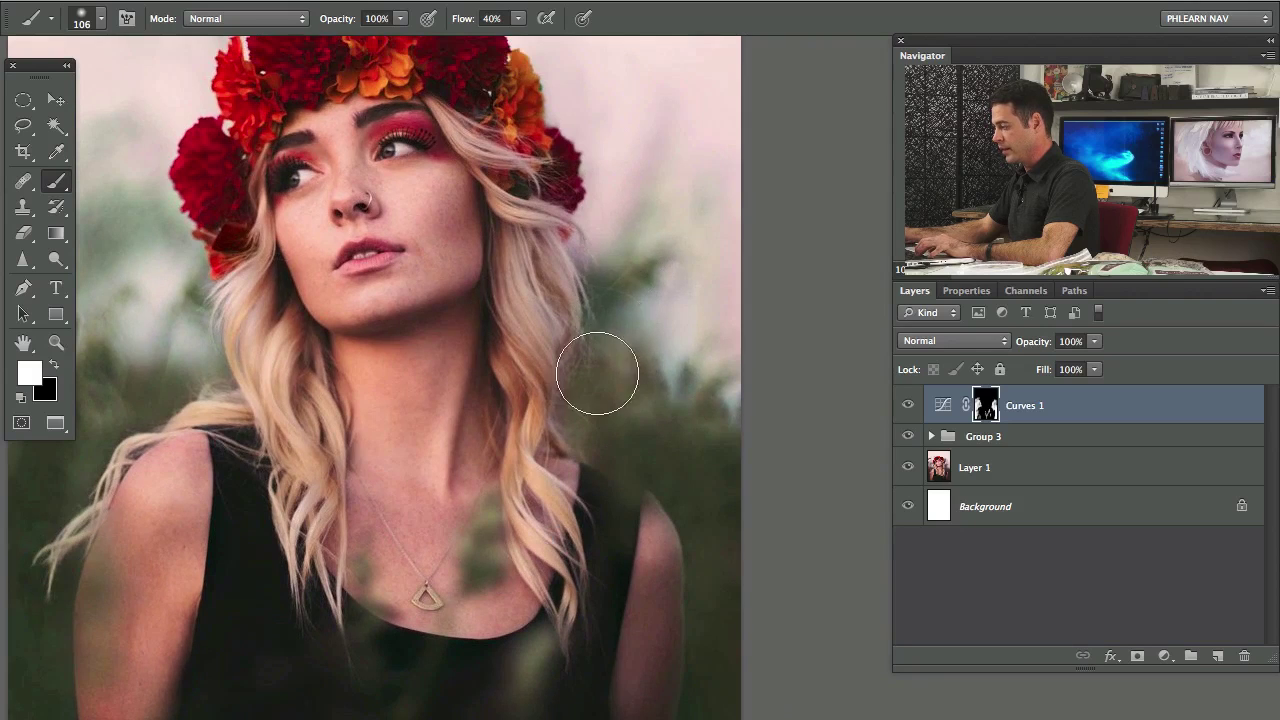
View the whole portrait and toggle the Curves 1 layer to compare the masked green toning.
scroll(606, 297, up, 3)
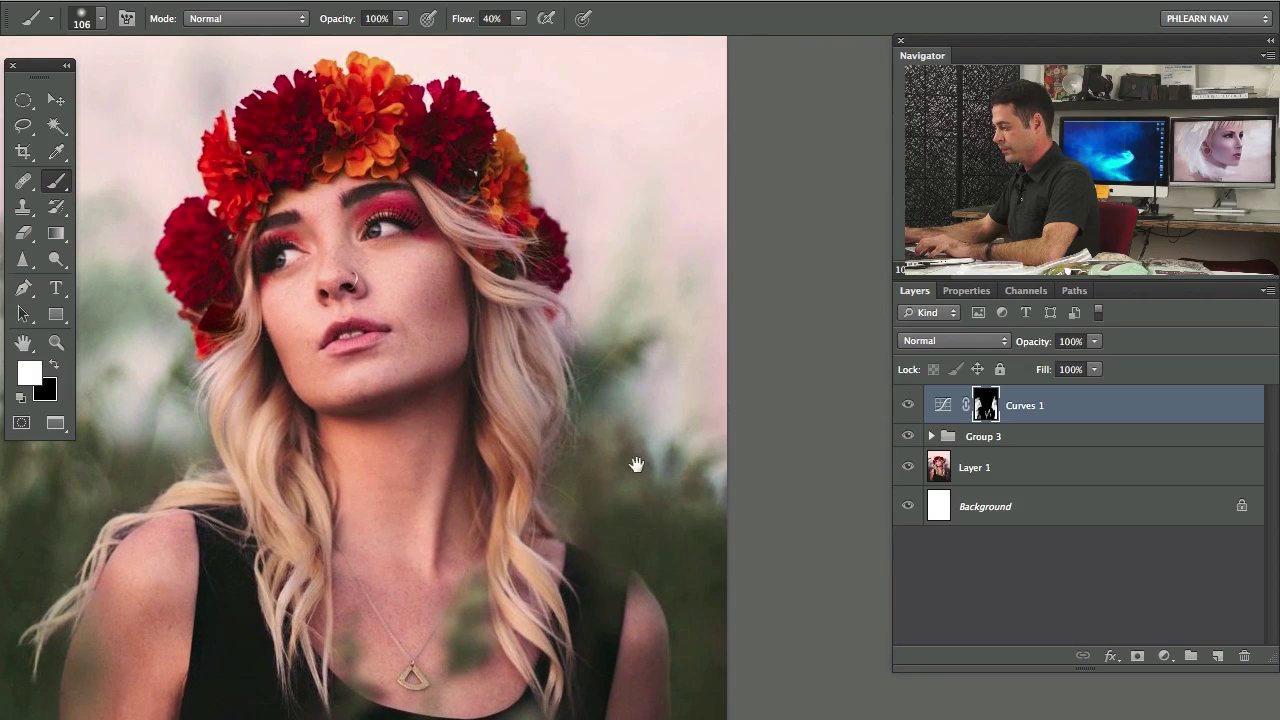
scroll(634, 457, down, 4)
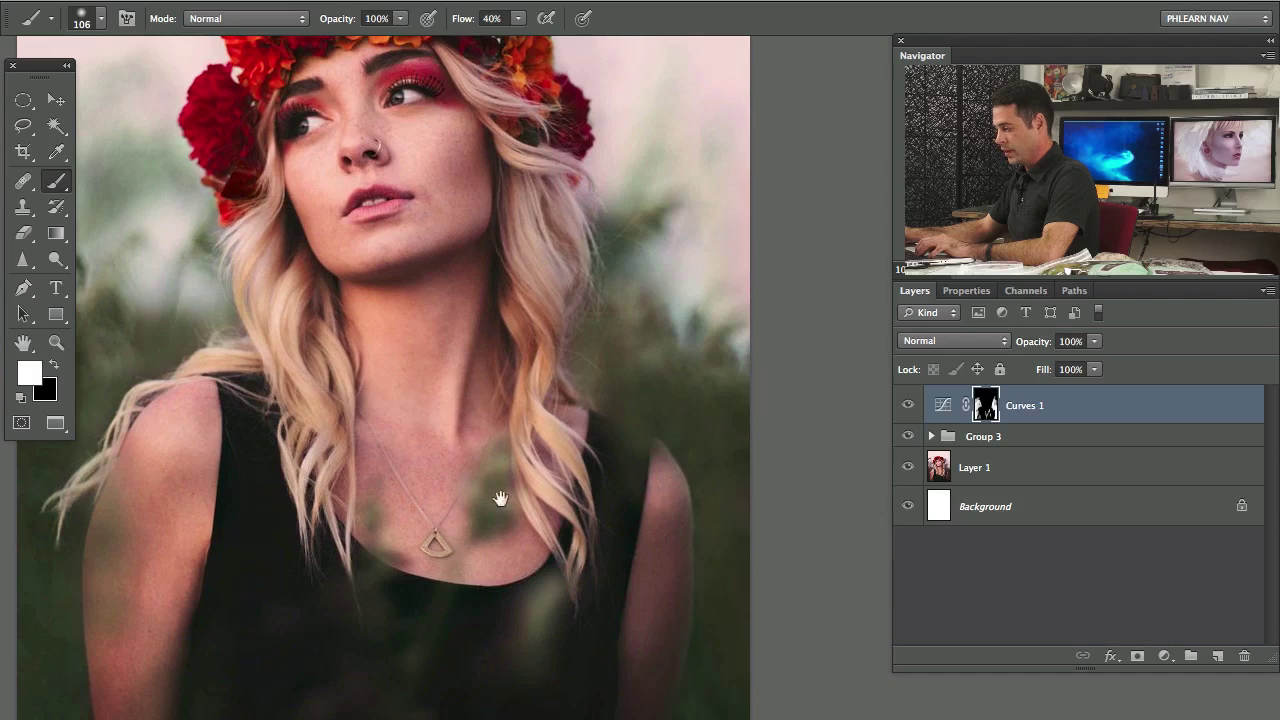
scroll(500, 498, down, 5)
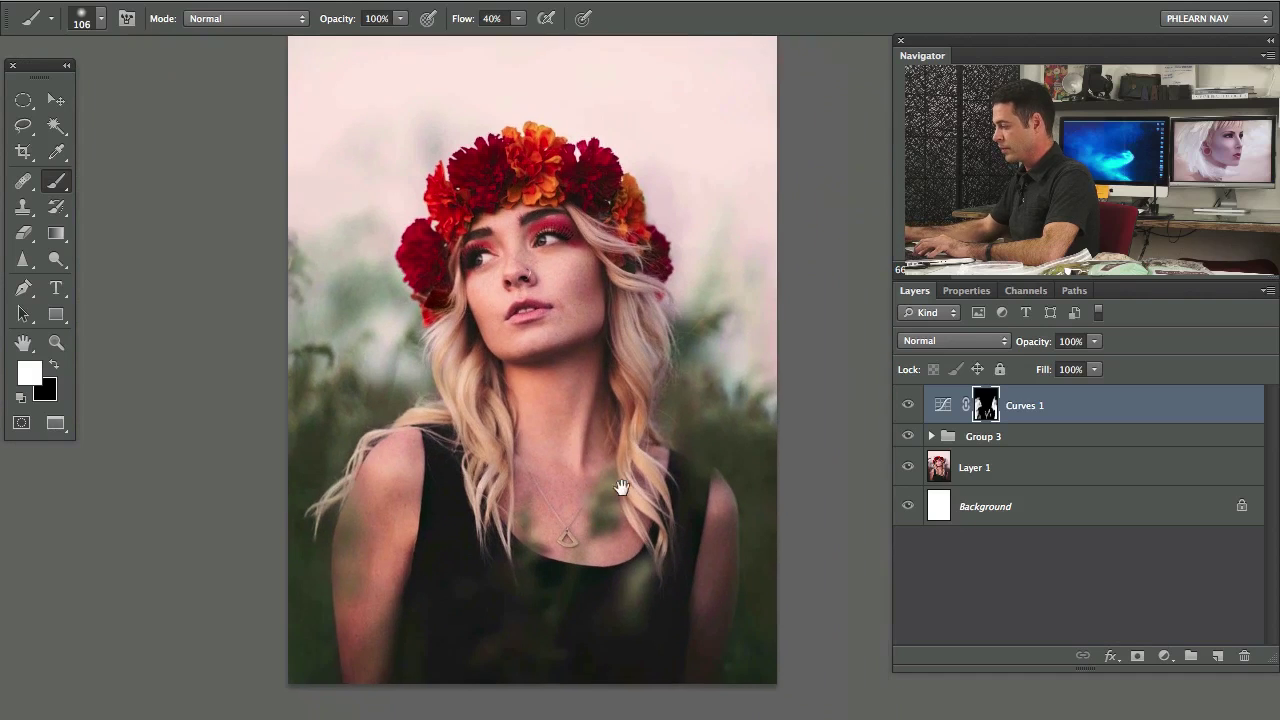
click(907, 405)
drag(734, 437, 690, 463)
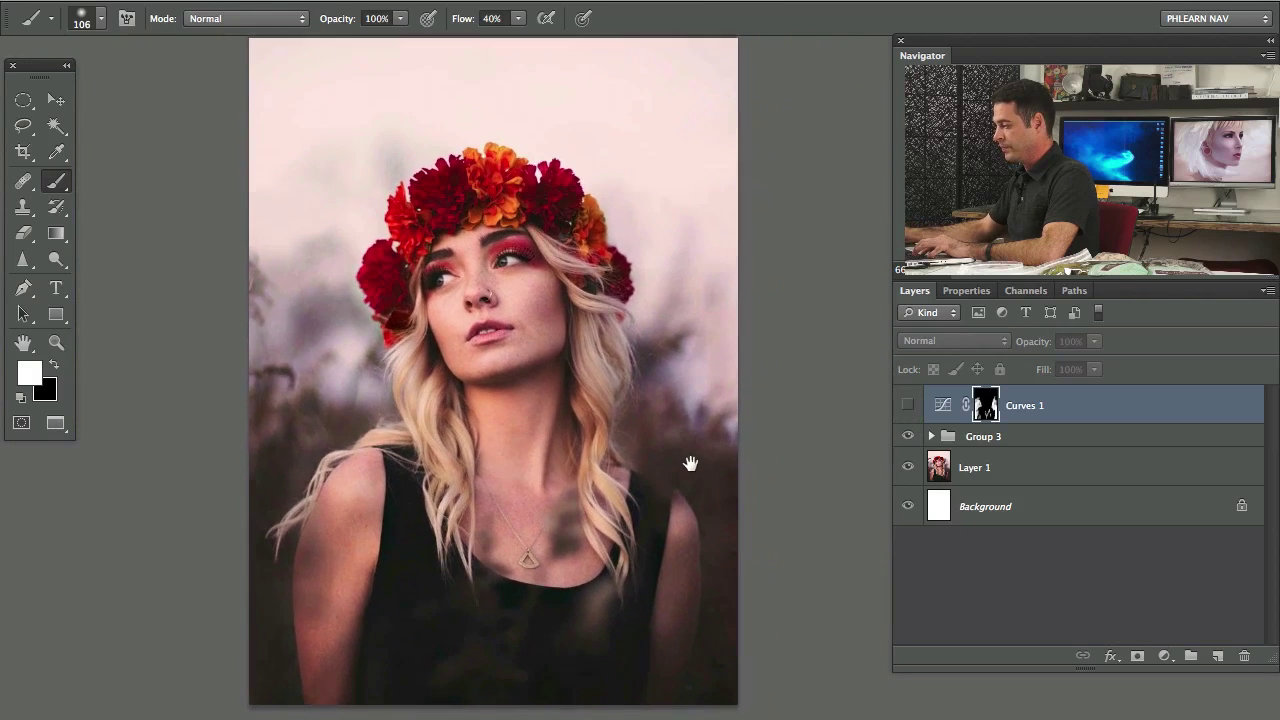
click(907, 405)
click(907, 405)
click(907, 405)
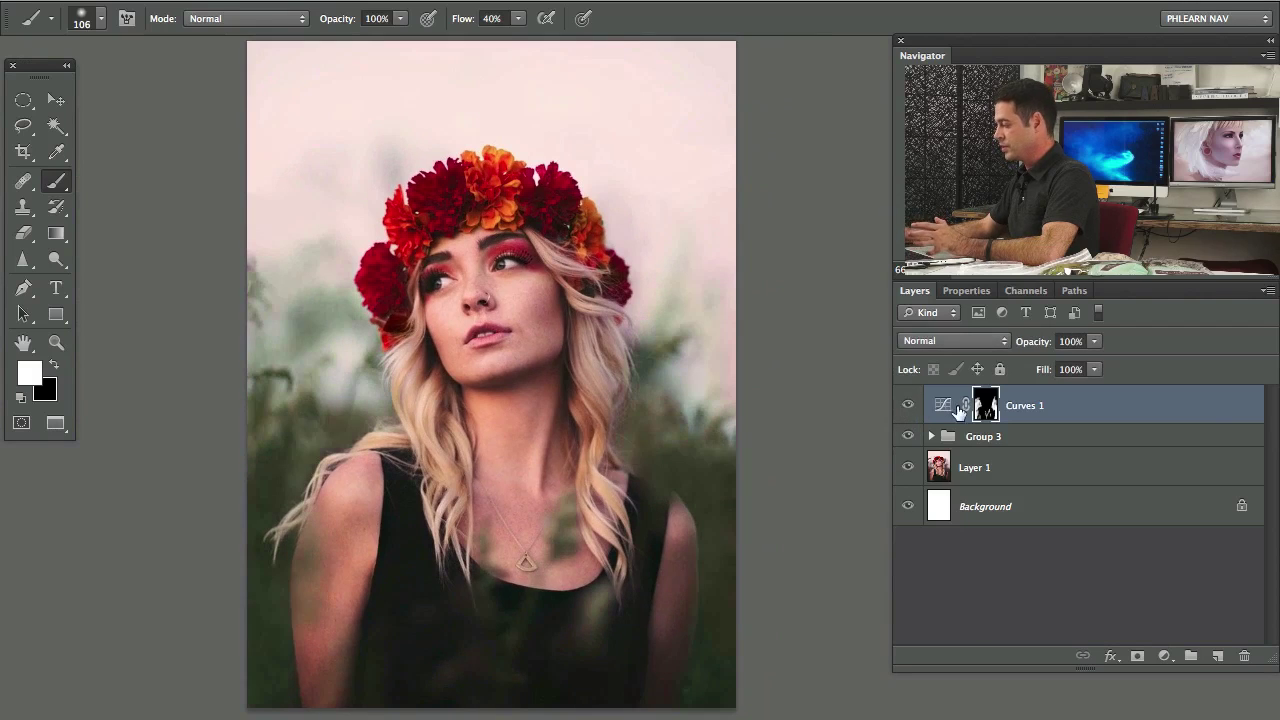
Reopen the Curves 1 settings and fine-tune the midtone point of the Green channel's curve.
double_click(958, 412)
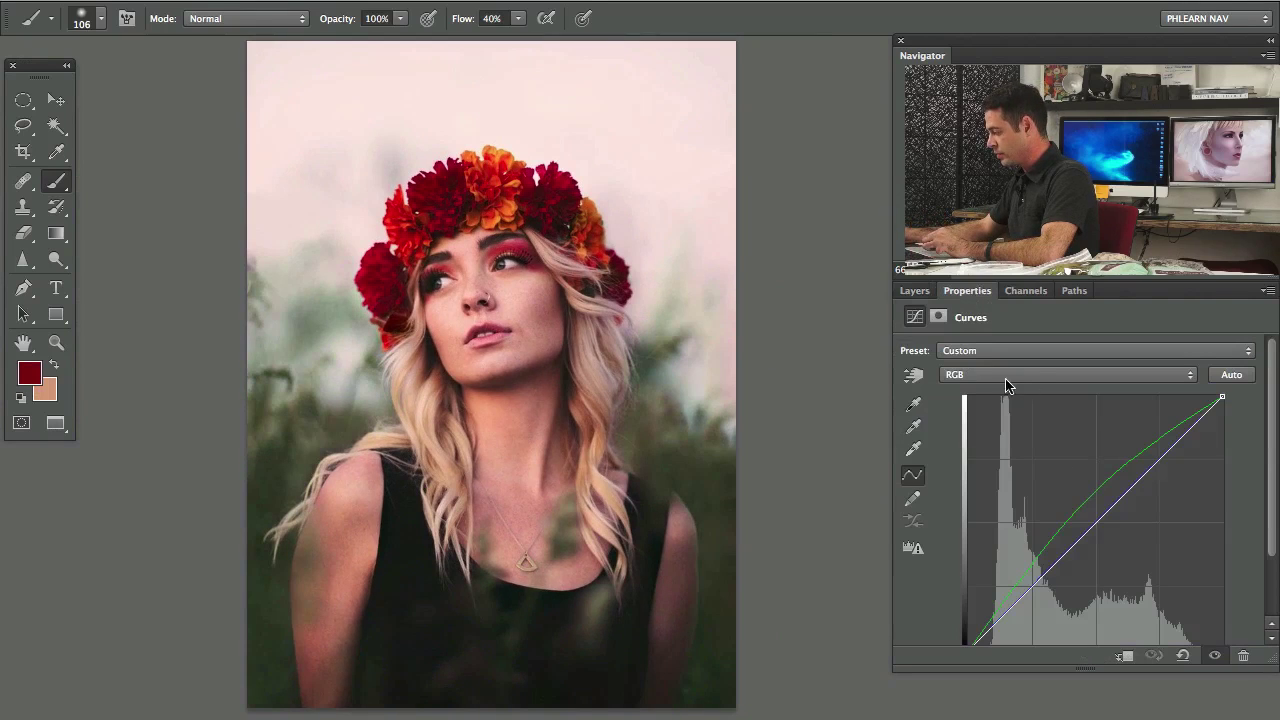
click(1006, 385)
click(1006, 386)
click(1004, 375)
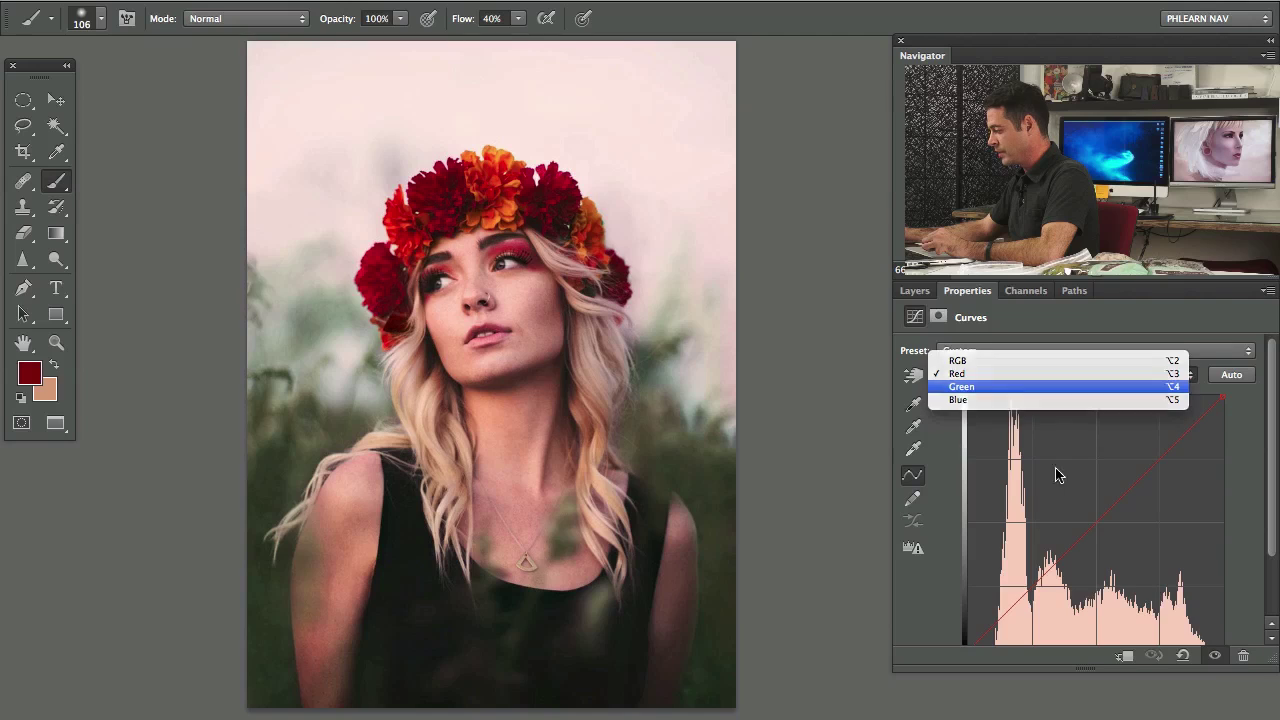
drag(1080, 532, 1081, 508)
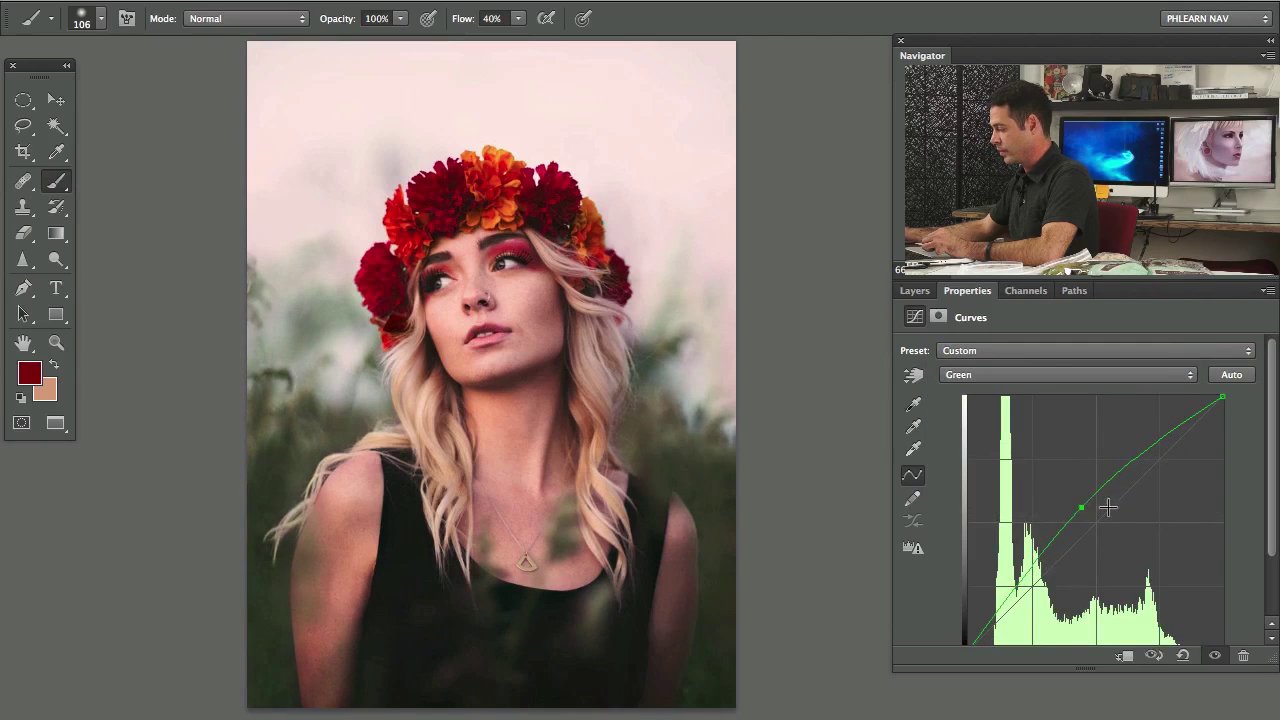
Add a point near the middle of the Blue channel's curve in the Curves 1 adjustment.
click(1008, 380)
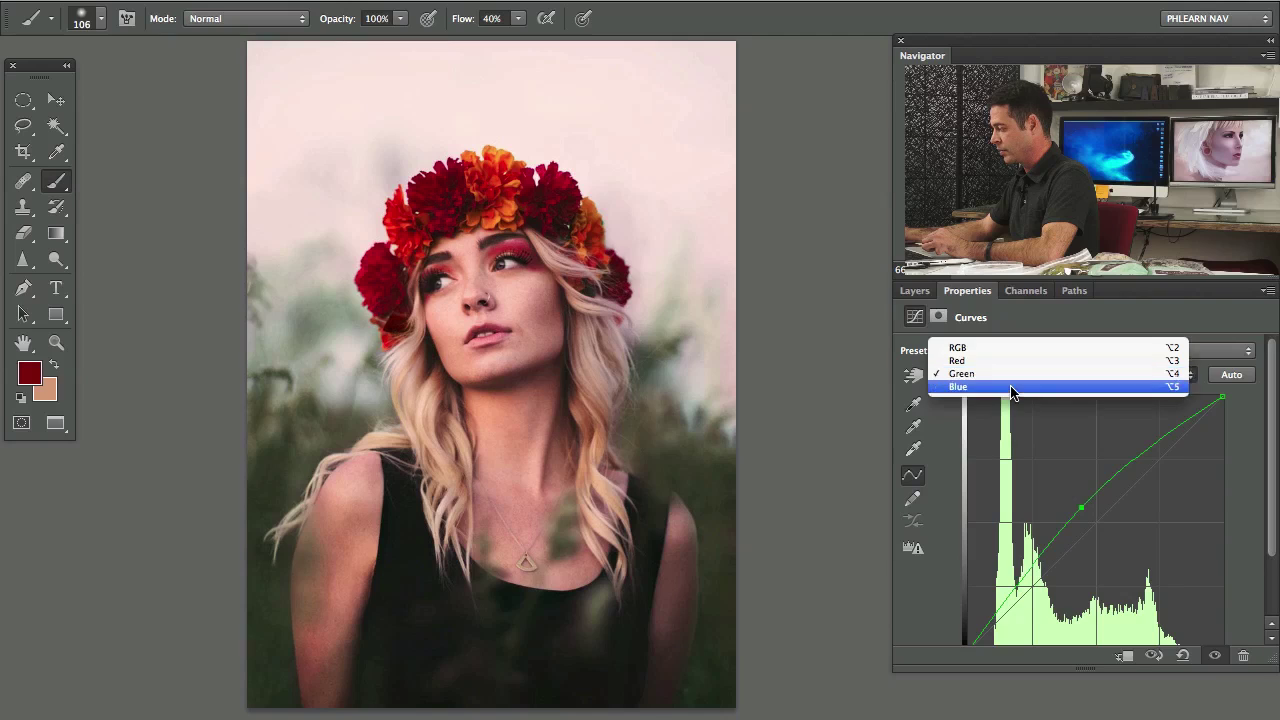
click(1010, 389)
mouse_move(1088, 527)
mouse_down()
mouse_move(1126, 558)
mouse_move(1103, 521)
mouse_up()
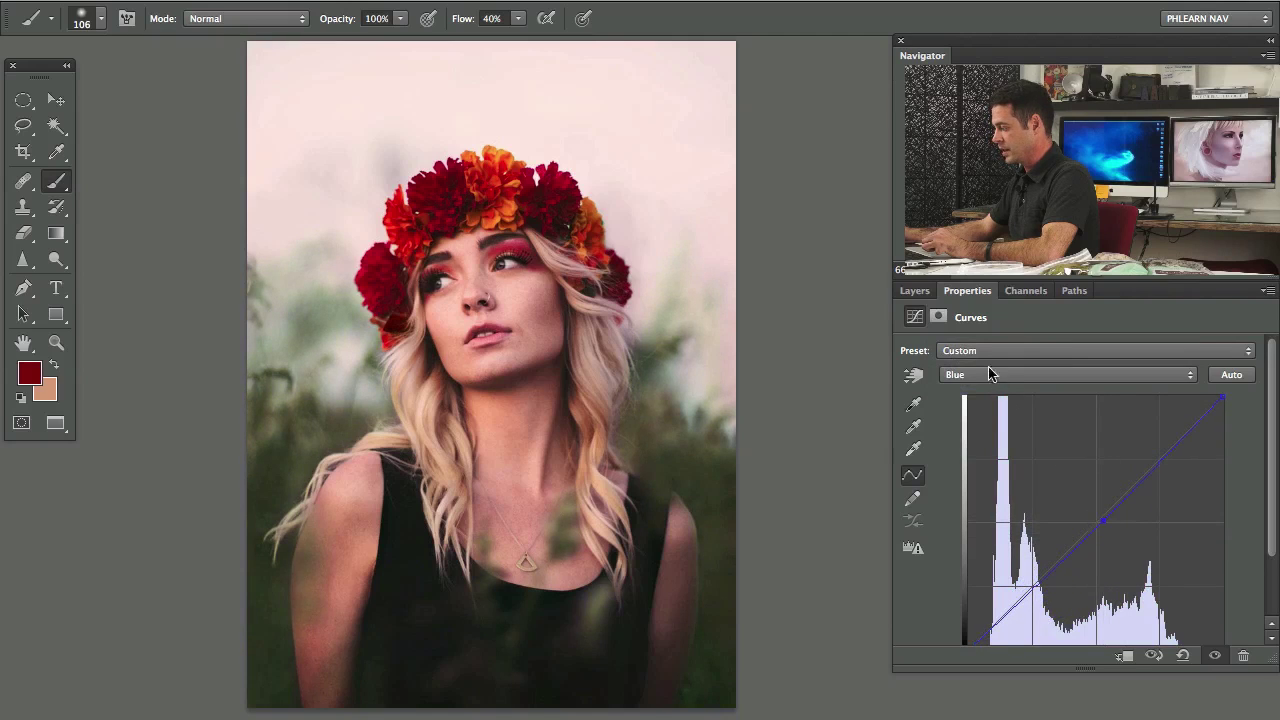
Toggle the Curves 1 layer's visibility to compare the portrait with and without the green toning.
click(913, 291)
click(911, 408)
click(911, 408)
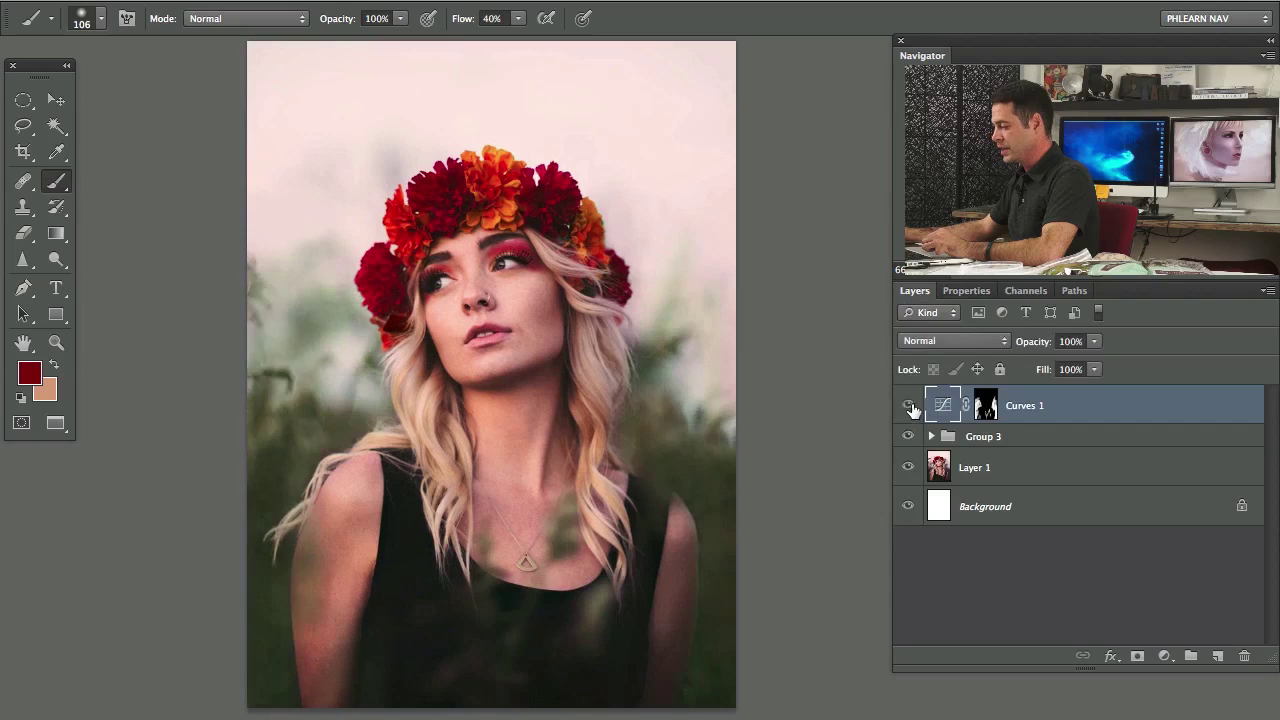
click(911, 408)
click(911, 408)
click(911, 408)
click(911, 408)
click(911, 408)
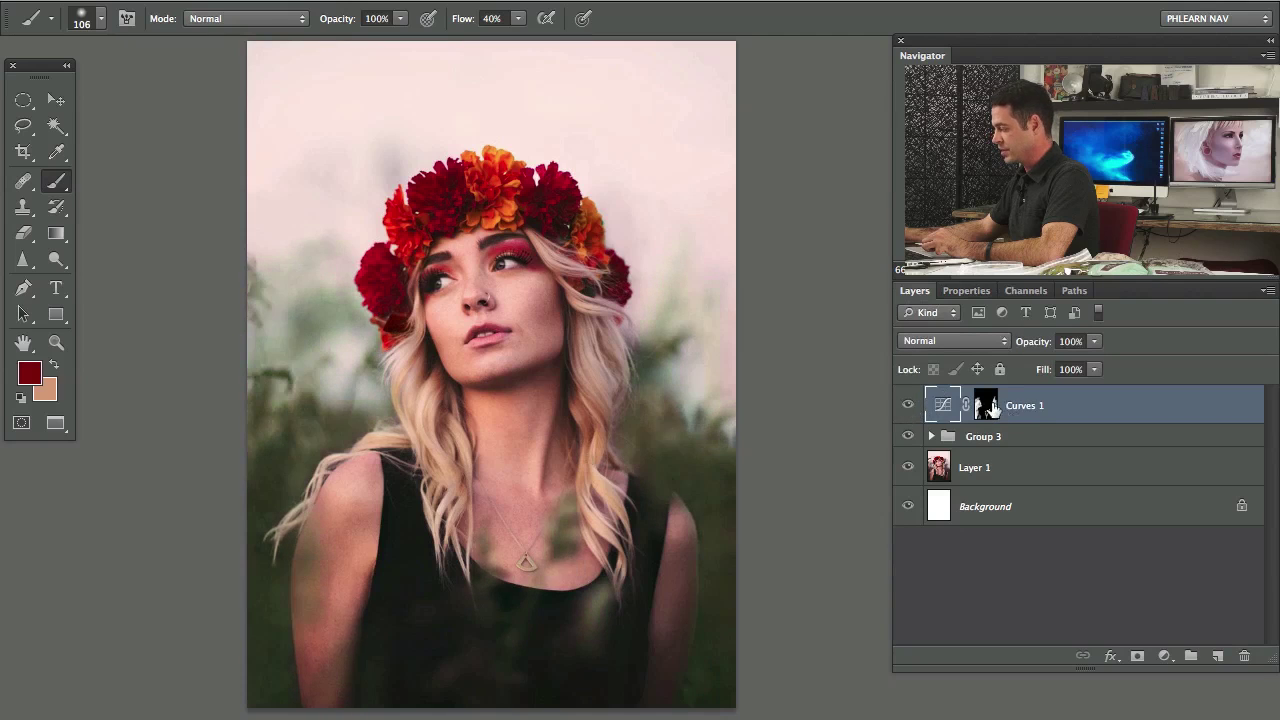
Touch up the Curves 1 mask over the woman's chest with default black and white, and lower the brush flow to 10%.
click(992, 408)
key(d)
drag(550, 535, 556, 365)
key(x)
key(shift+1)
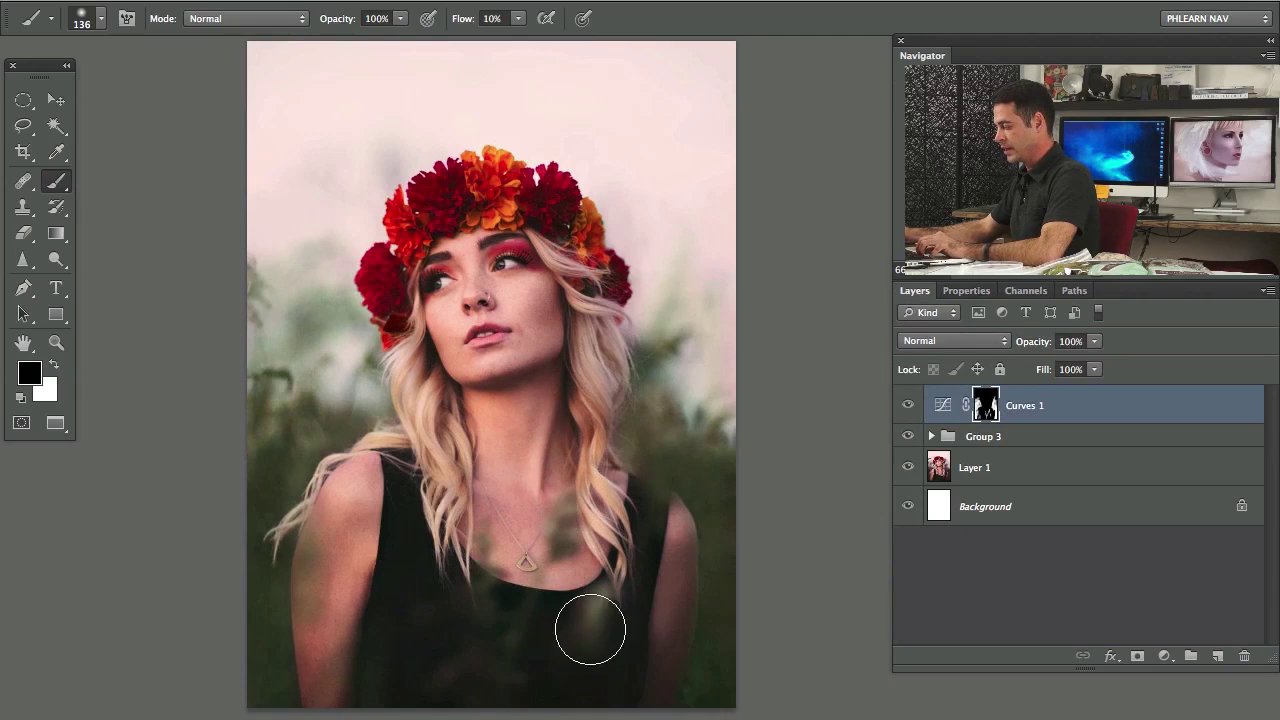
Switch the Curves 1 layer off and on to check the toning after the mask touch-up.
click(908, 408)
click(908, 416)
click(908, 416)
click(908, 420)
click(908, 422)
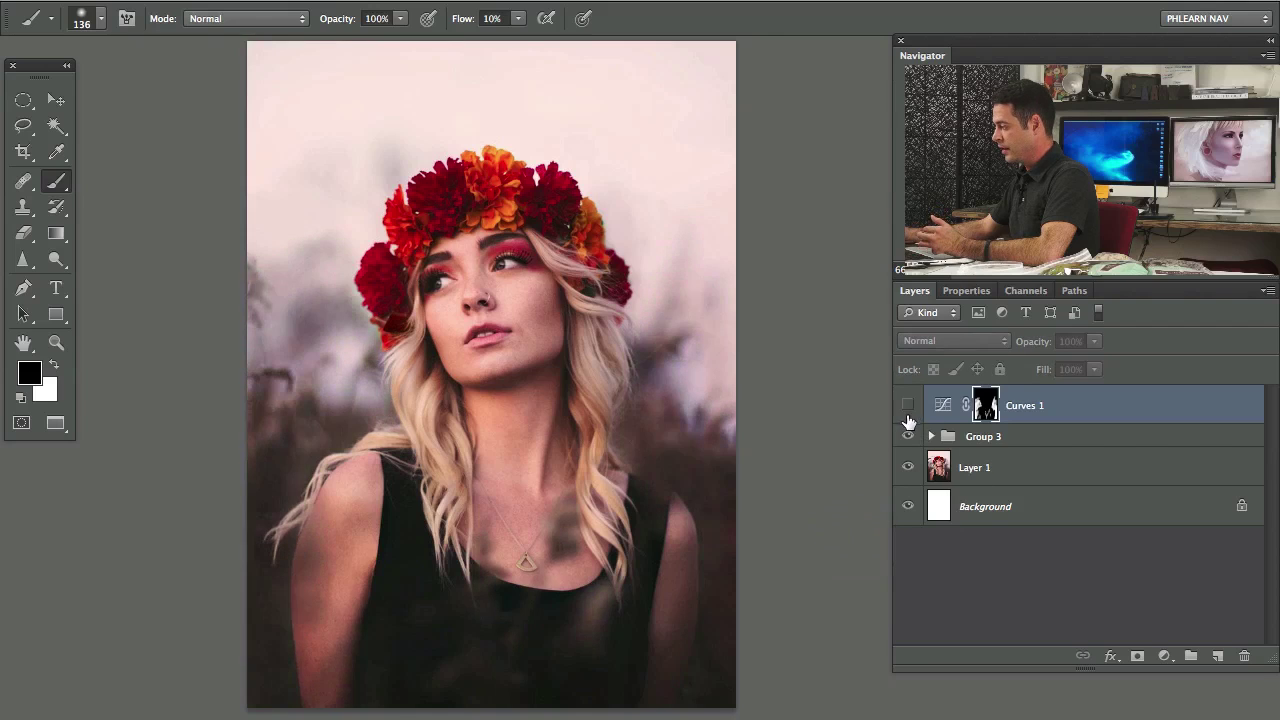
click(906, 425)
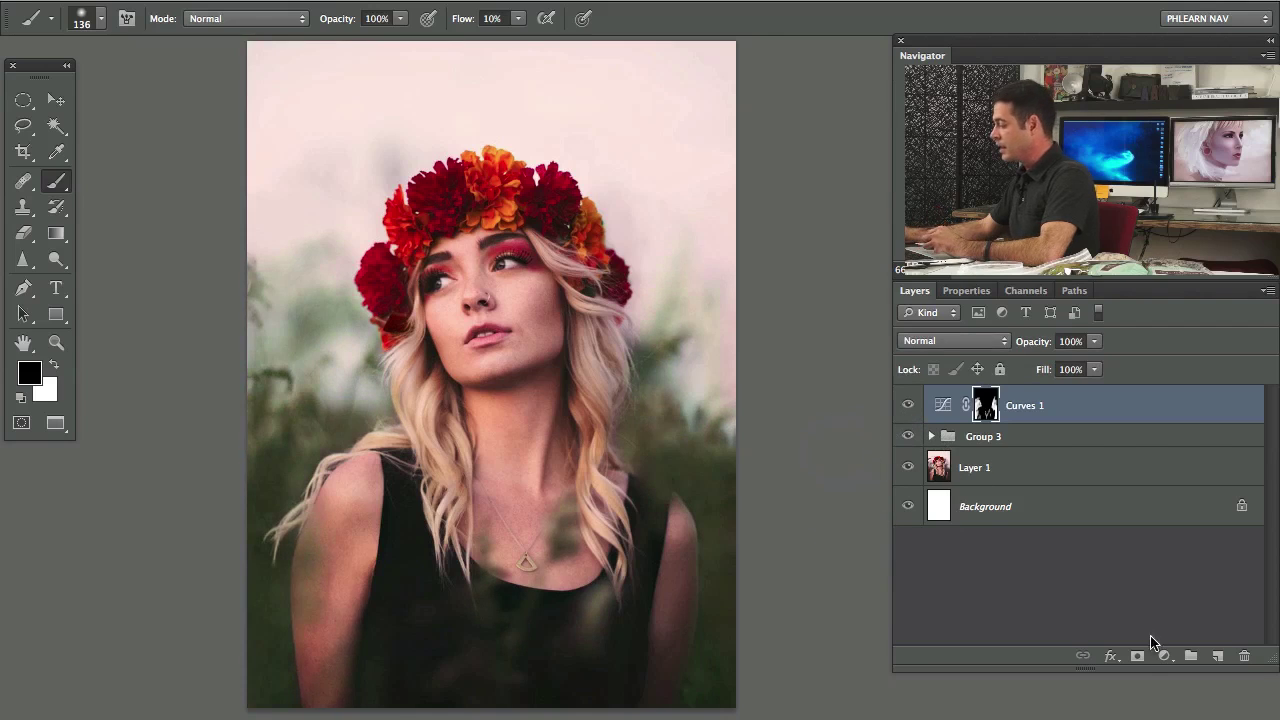
Add a second Curves adjustment layer and move its Red channel's white point inward to push red into the highlights.
click(1165, 655)
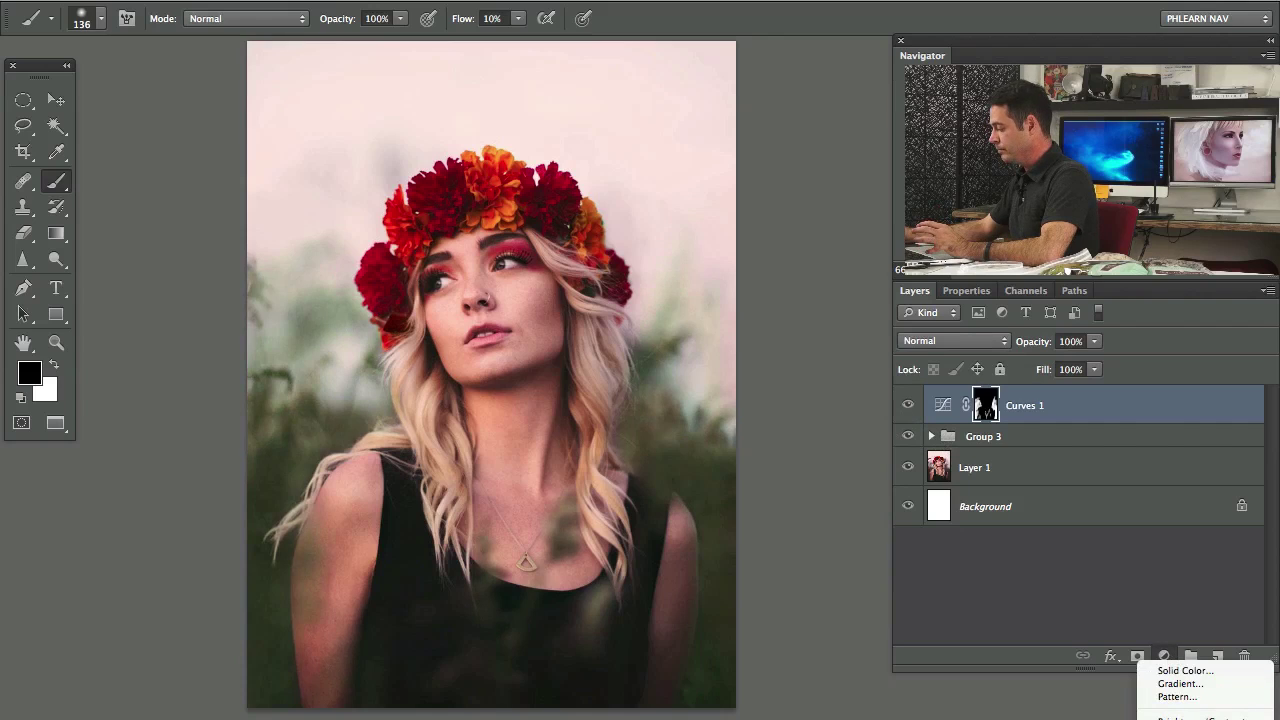
click(1160, 718)
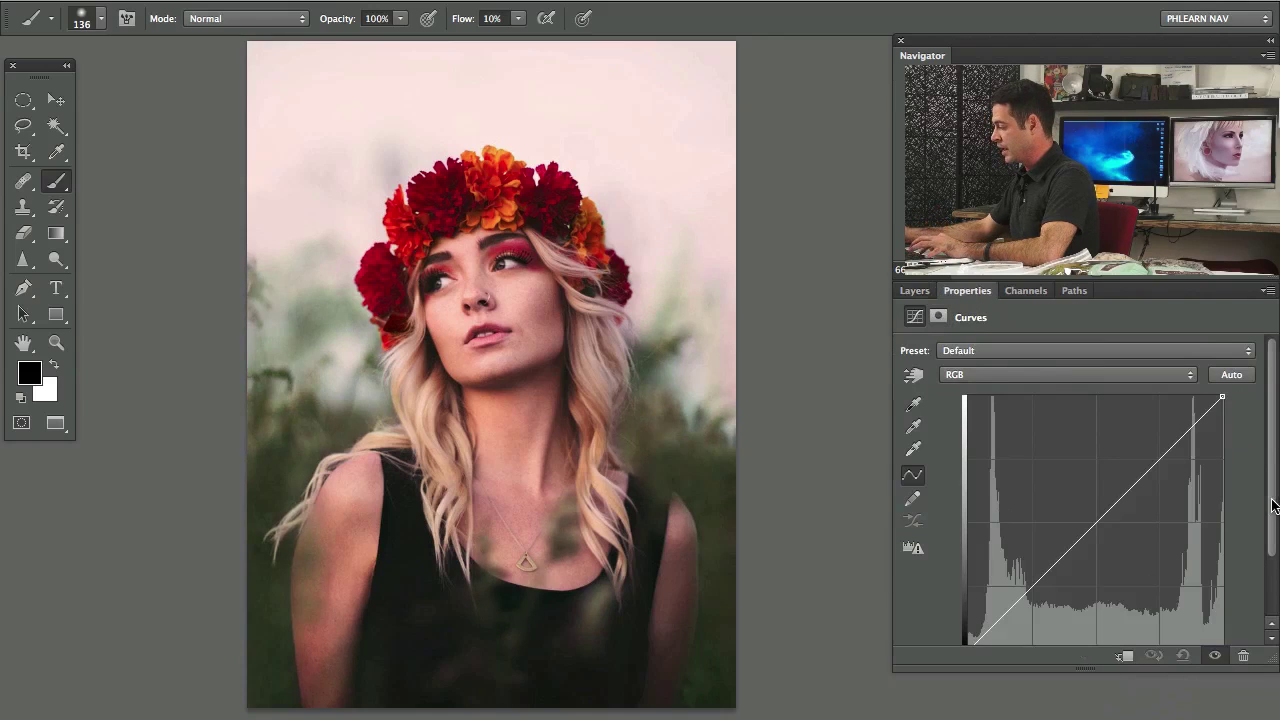
drag(1270, 670, 1268, 712)
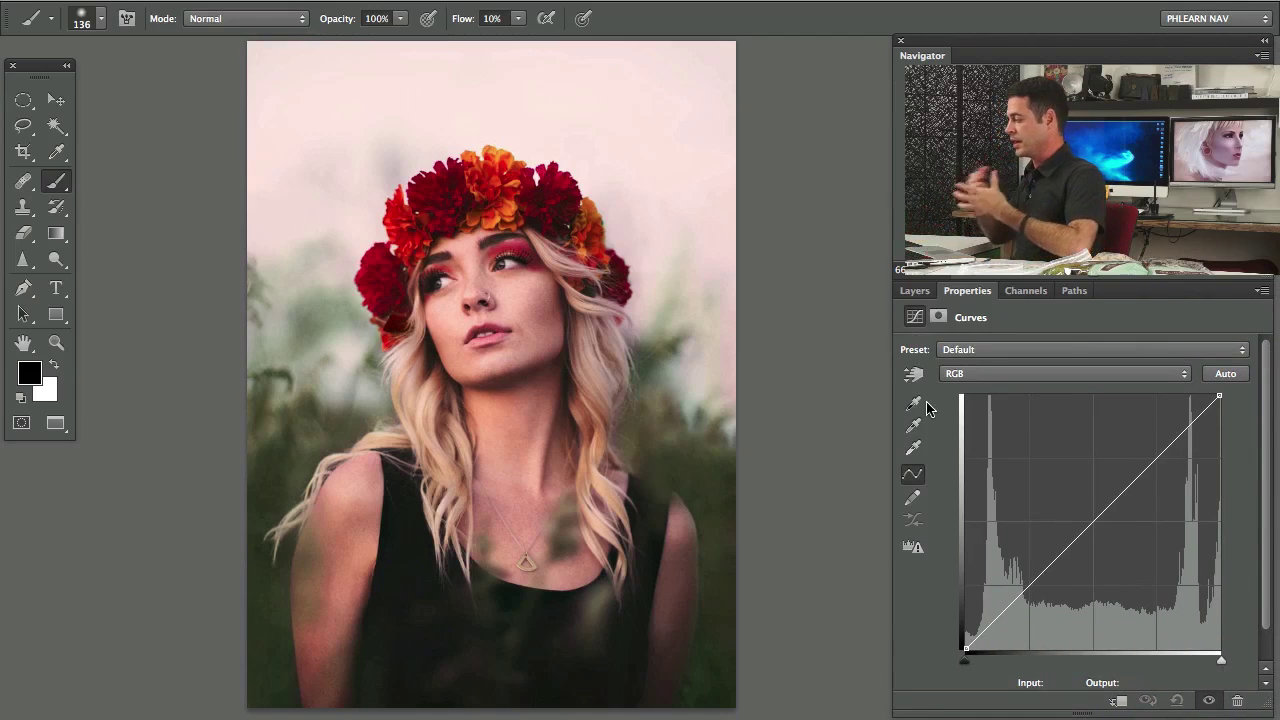
click(1003, 375)
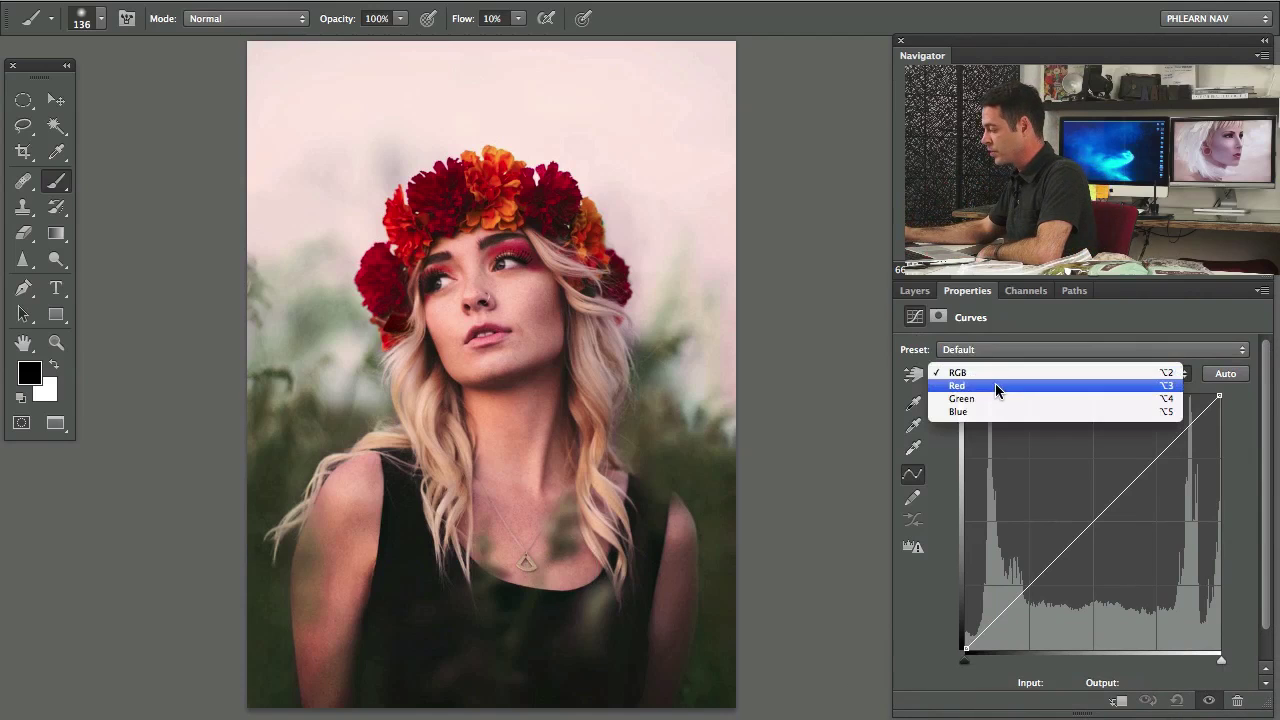
click(995, 383)
mouse_move(965, 647)
mouse_down()
mouse_move(960, 594)
mouse_move(972, 656)
mouse_move(1030, 659)
mouse_move(943, 651)
mouse_up()
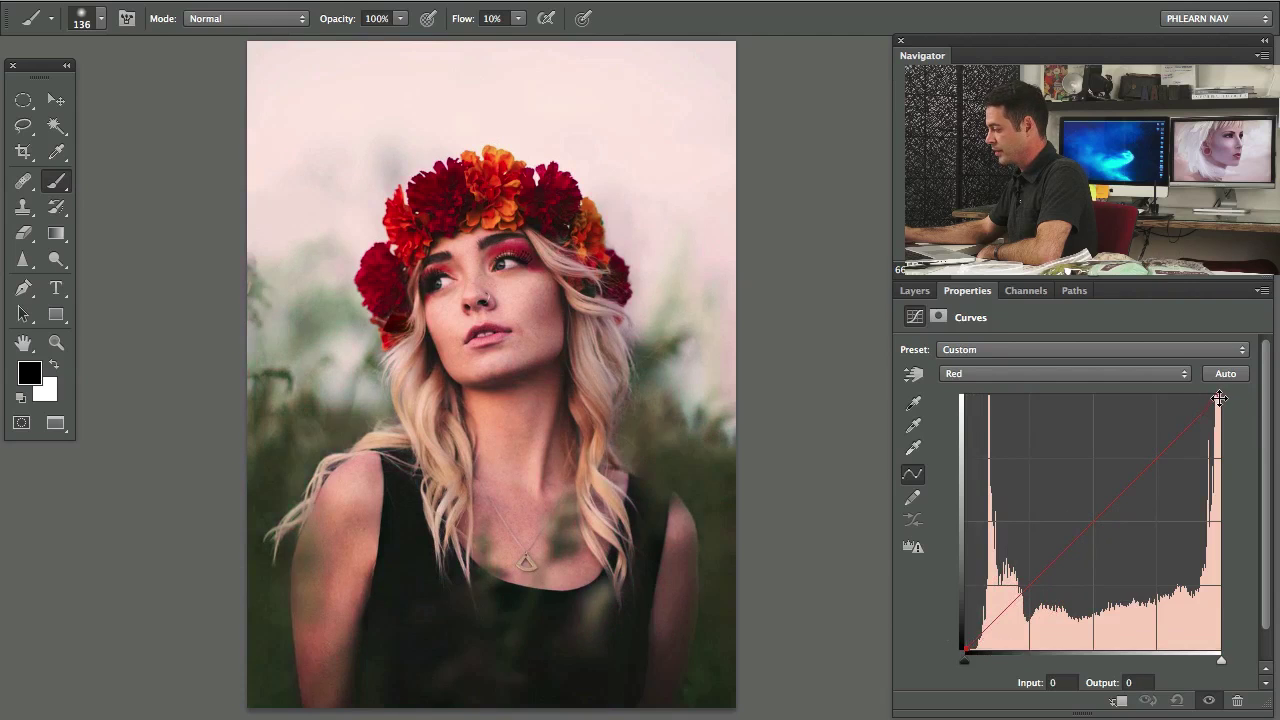
mouse_move(1219, 399)
mouse_down()
mouse_move(1240, 492)
mouse_move(1236, 414)
mouse_up()
mouse_move(1236, 393)
mouse_down()
mouse_move(1163, 395)
mouse_move(1220, 405)
mouse_up()
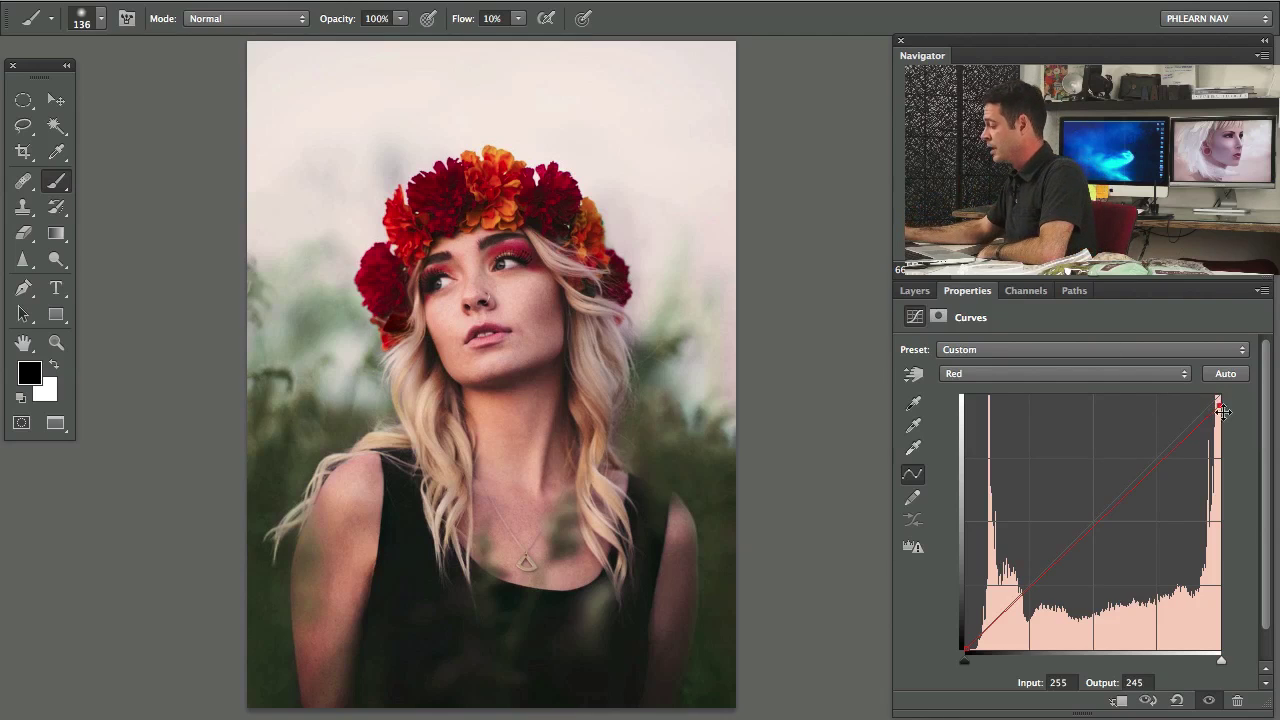
drag(1225, 403, 1223, 390)
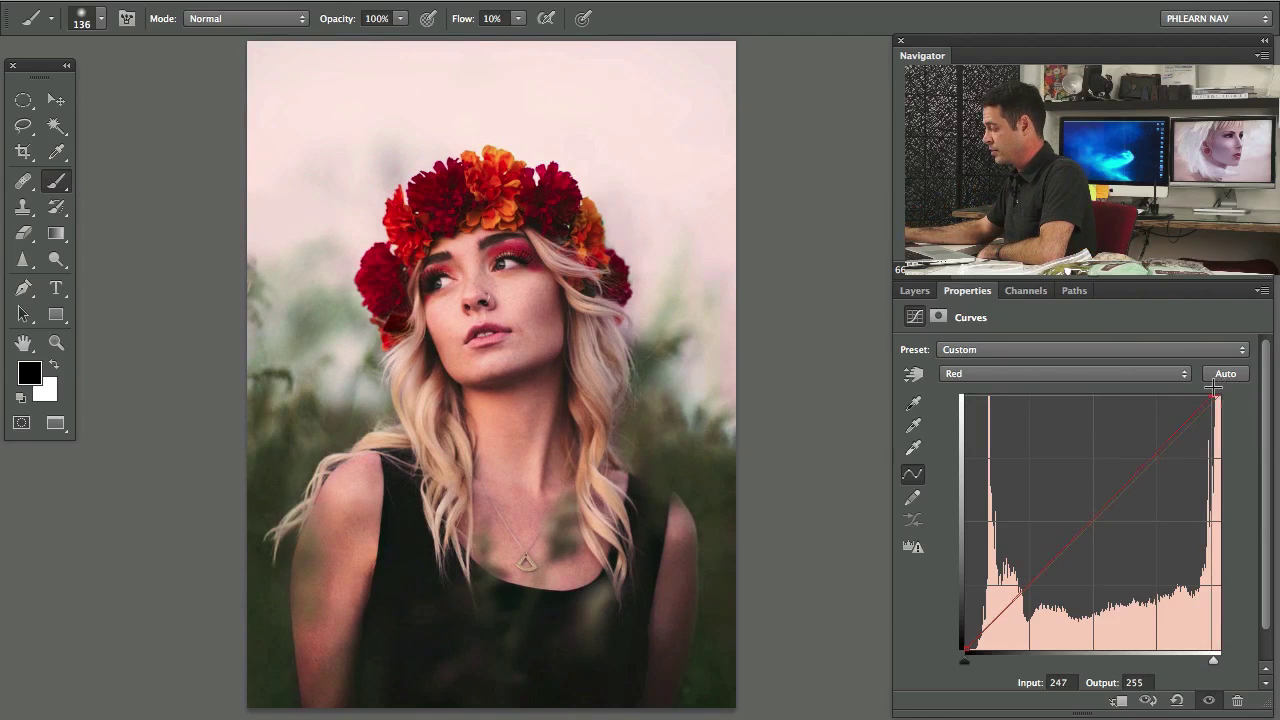
drag(1224, 388, 1197, 380)
Raise the black point of the Green channel's curve to an output of 9 to tint the shadows green.
click(1118, 378)
click(1105, 386)
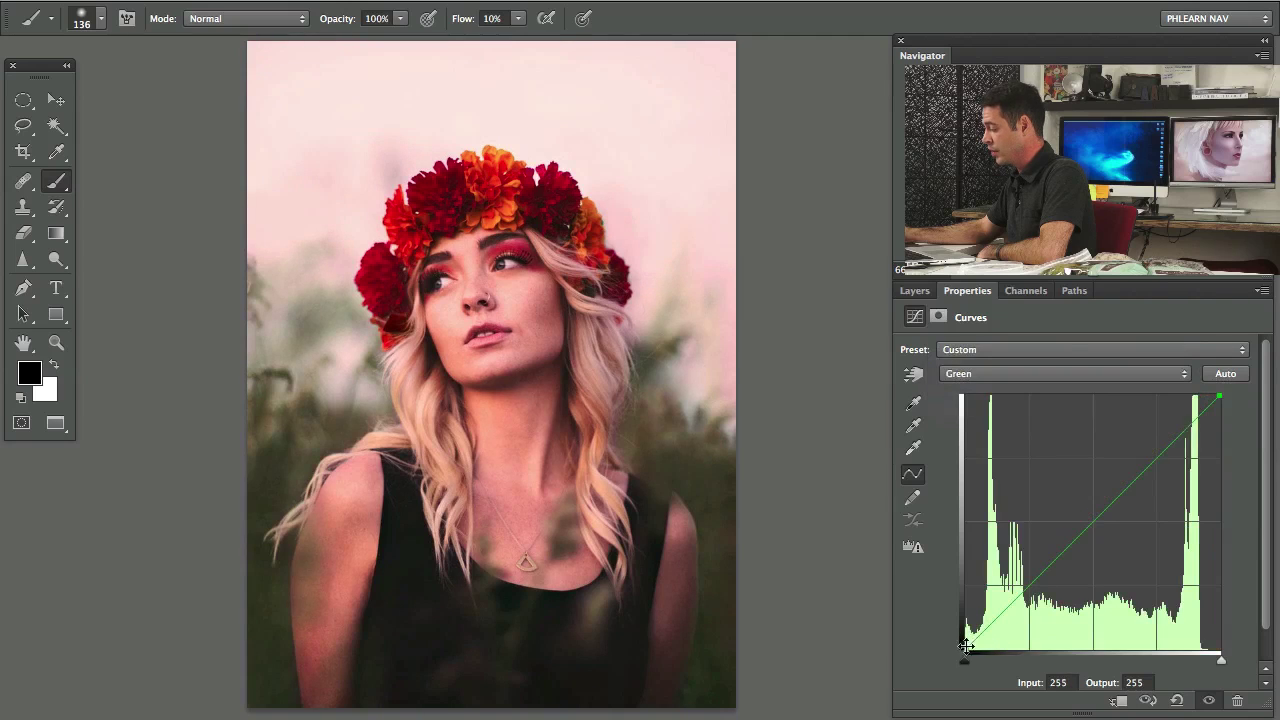
drag(963, 650, 972, 609)
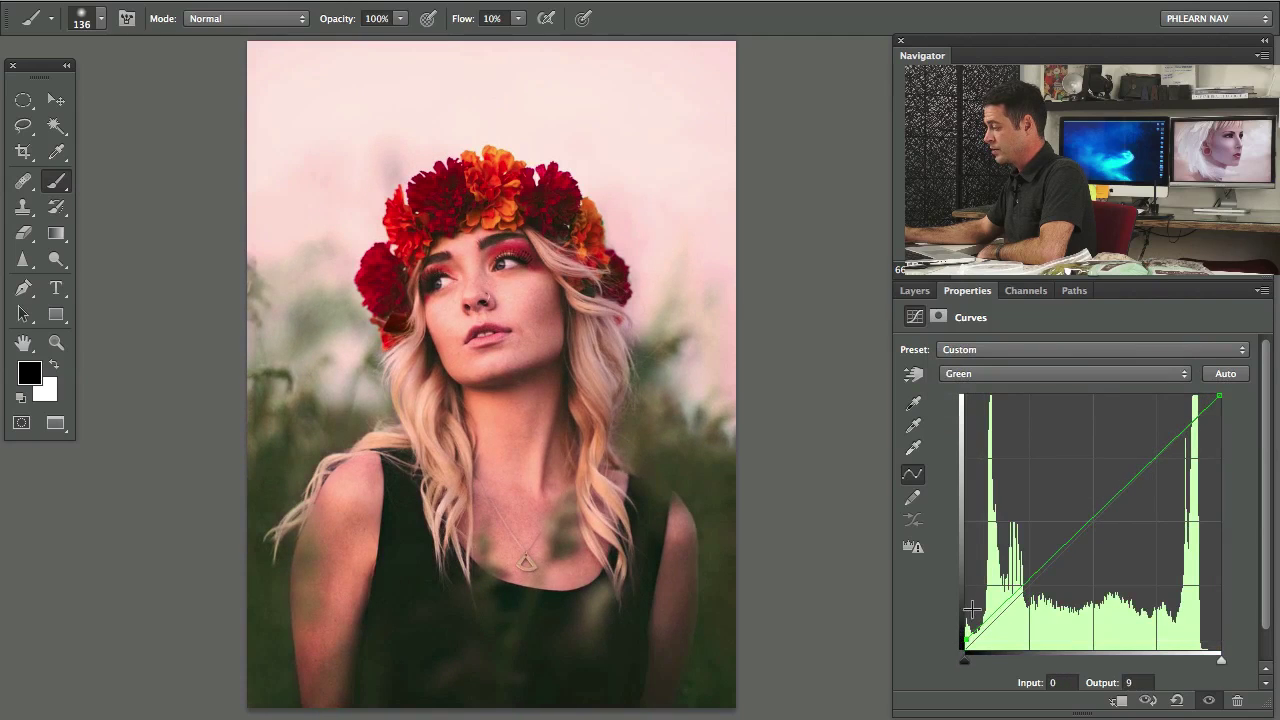
Compare the image with and without the Curves 2 layer, leaving Curves 2 hidden.
click(914, 290)
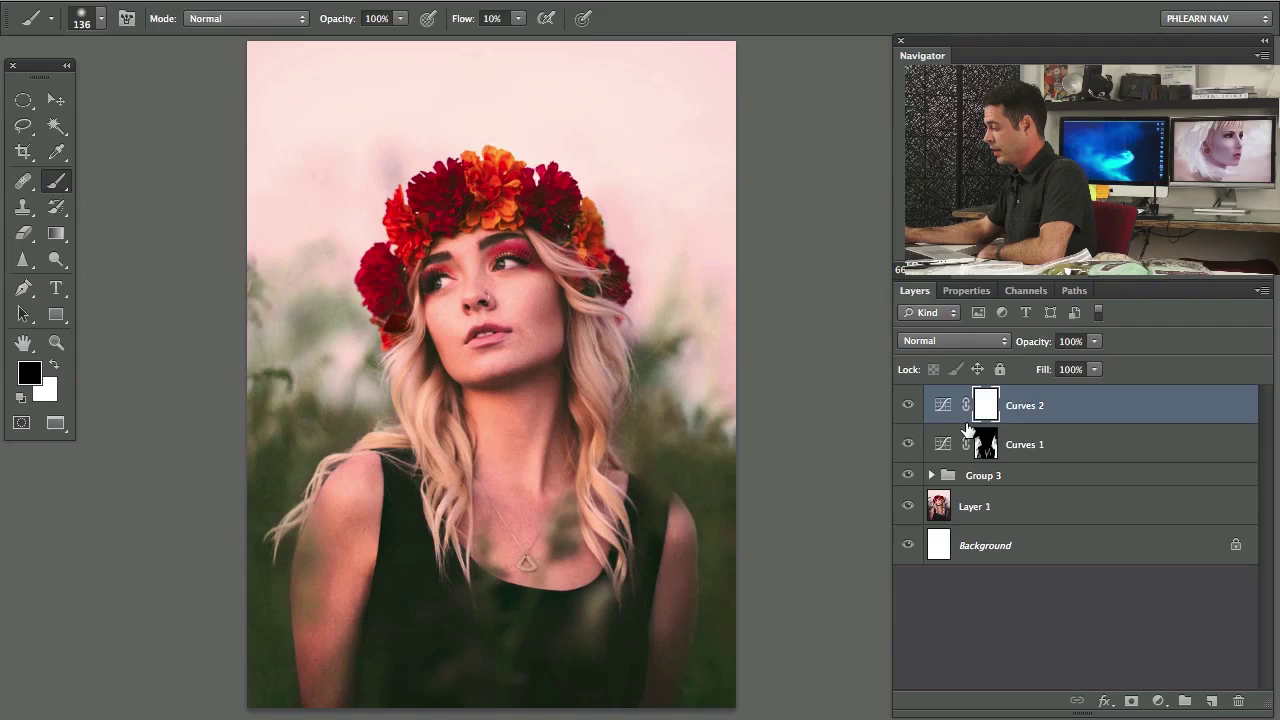
click(908, 405)
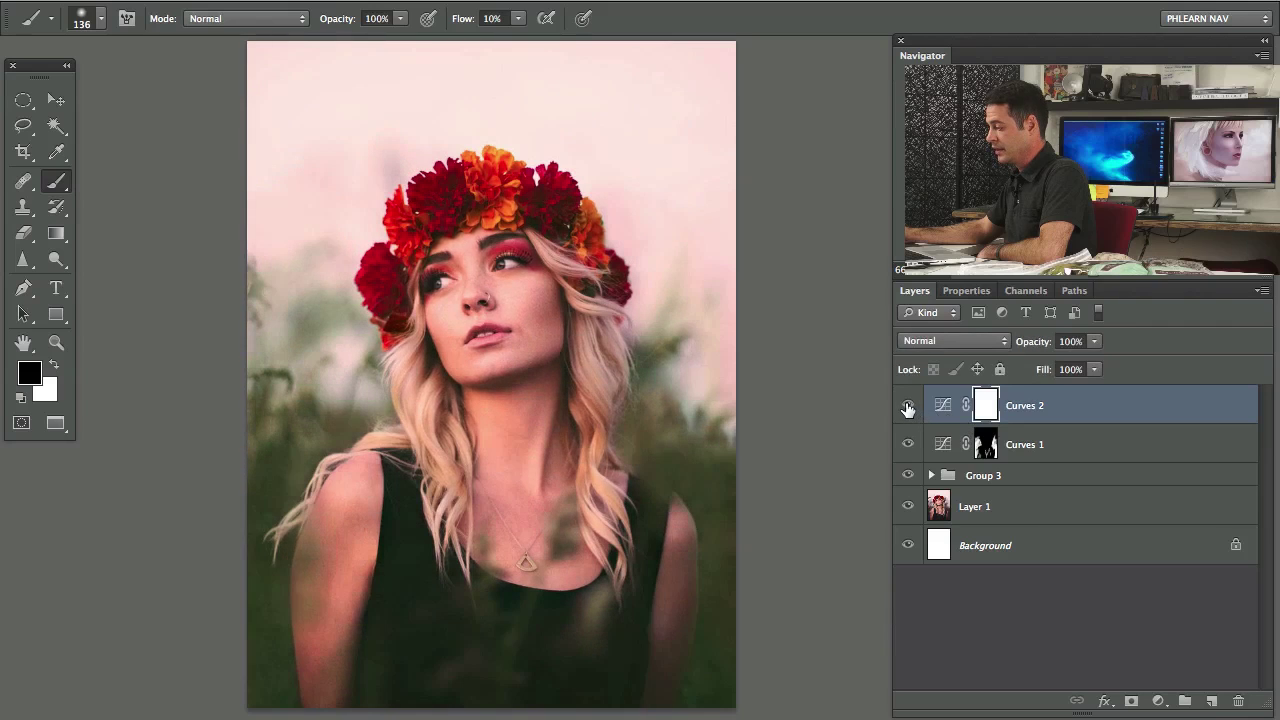
click(907, 406)
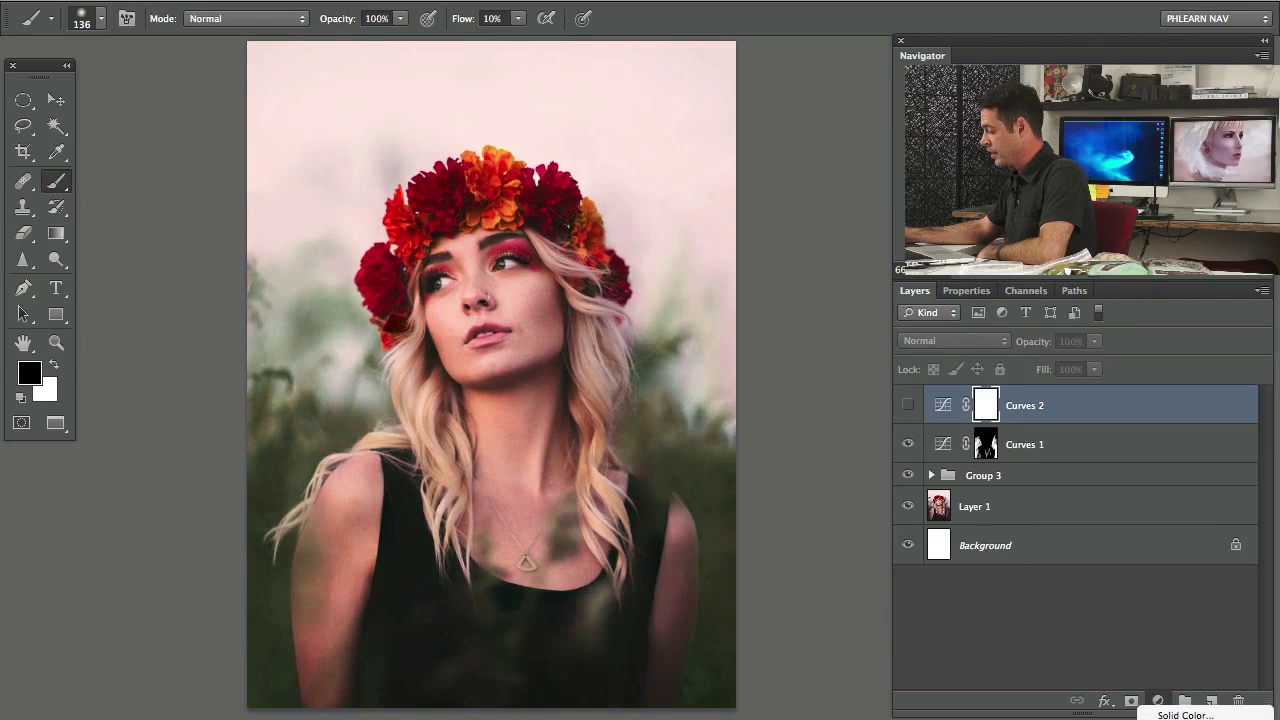
Add a third Curves adjustment layer and raise its Red channel's black point to an output of 46.
click(1159, 701)
click(1176, 662)
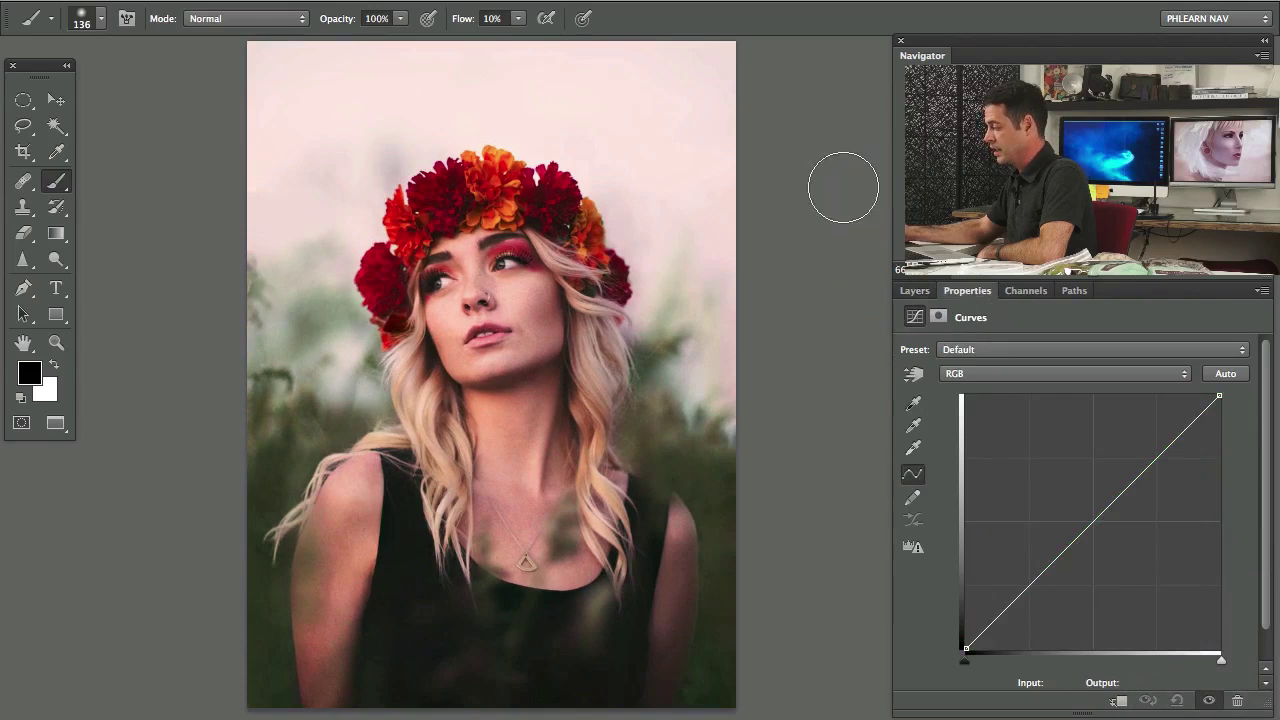
click(995, 374)
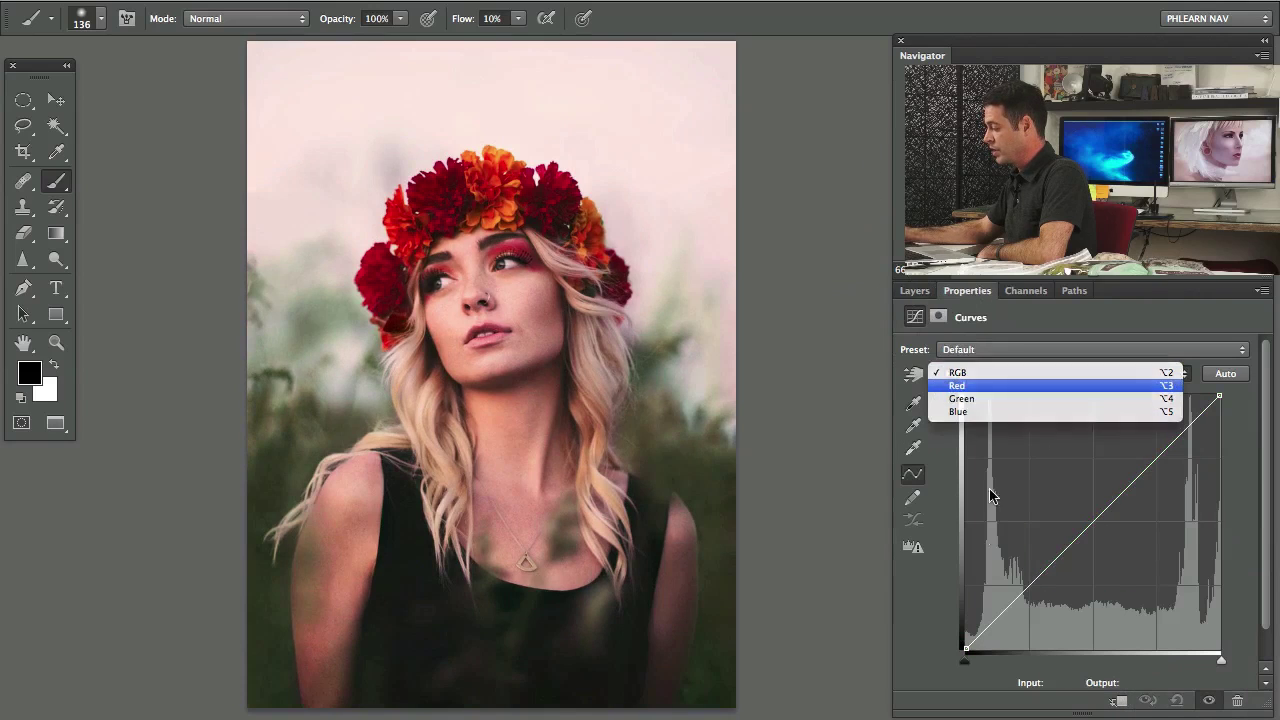
click(957, 385)
drag(965, 649, 956, 603)
Move the Green channel's white point in to input 229, output 255 to tint the highlights yellow-green.
click(1052, 375)
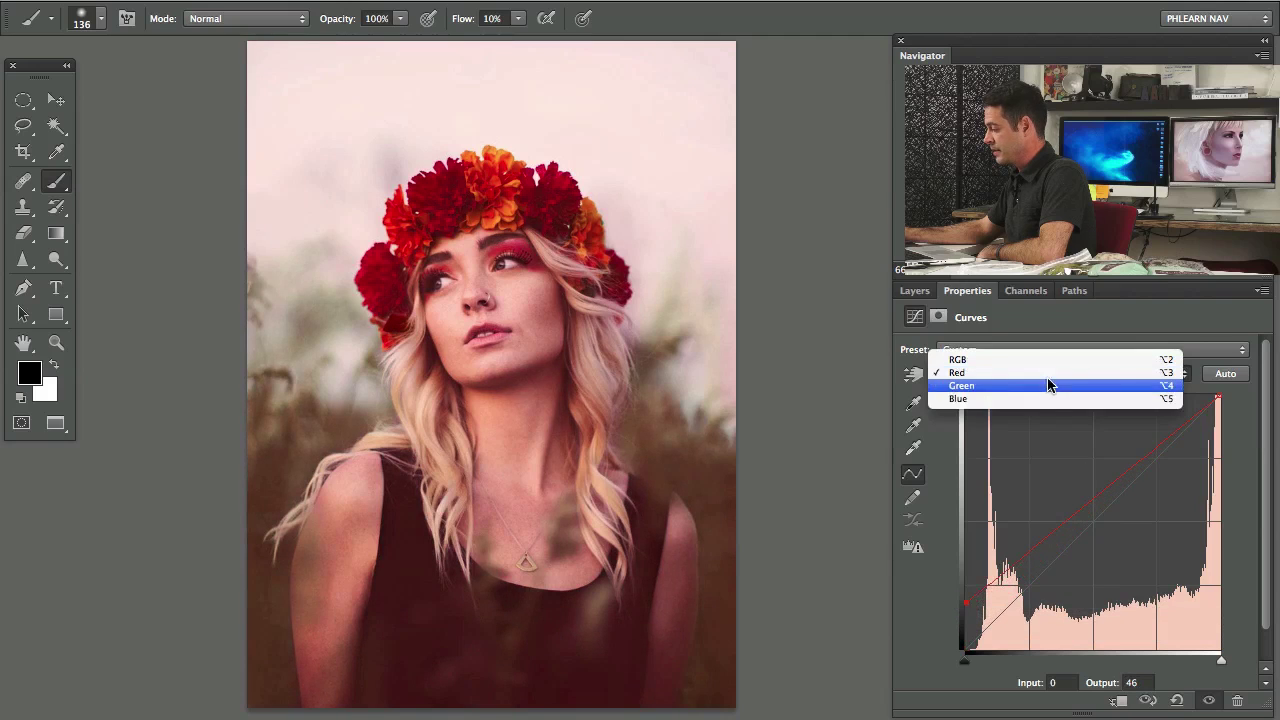
click(1048, 383)
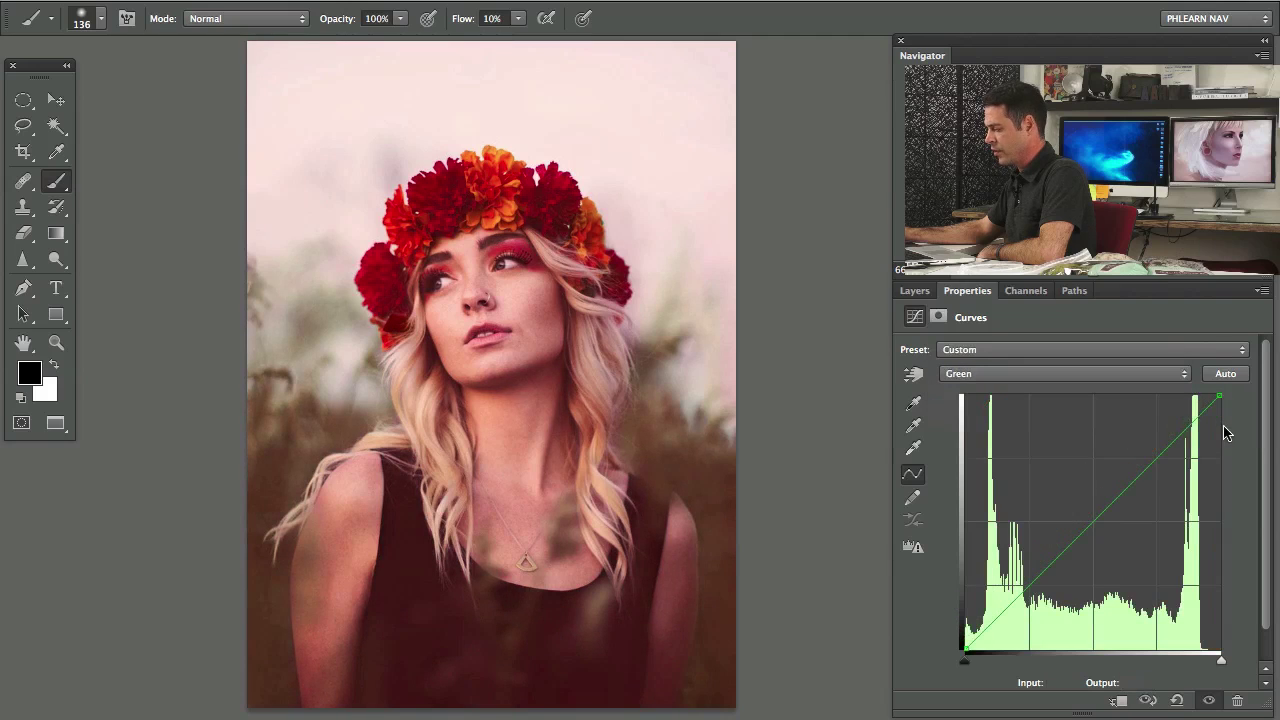
drag(1217, 400, 1191, 378)
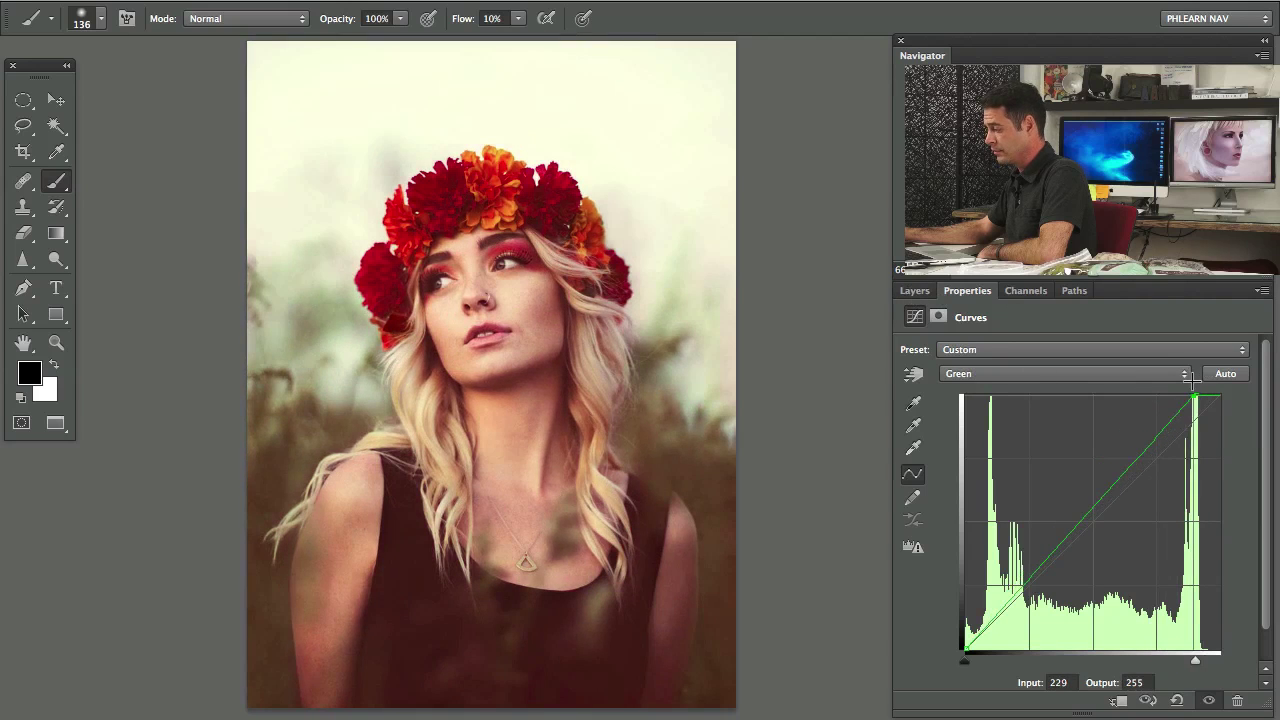
Toggle the Curves 3 layer's visibility to compare the red-shadow and green-highlight toning.
click(916, 290)
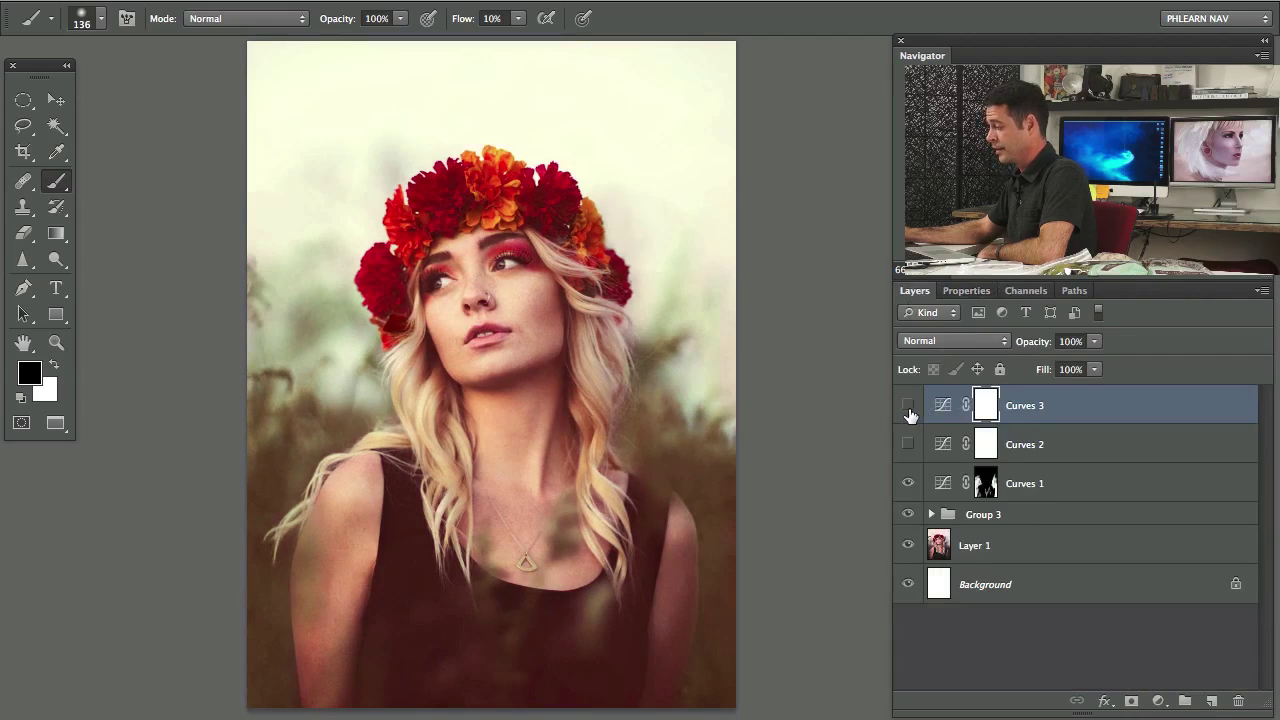
click(909, 410)
click(909, 410)
click(909, 410)
click(909, 410)
click(909, 410)
click(909, 410)
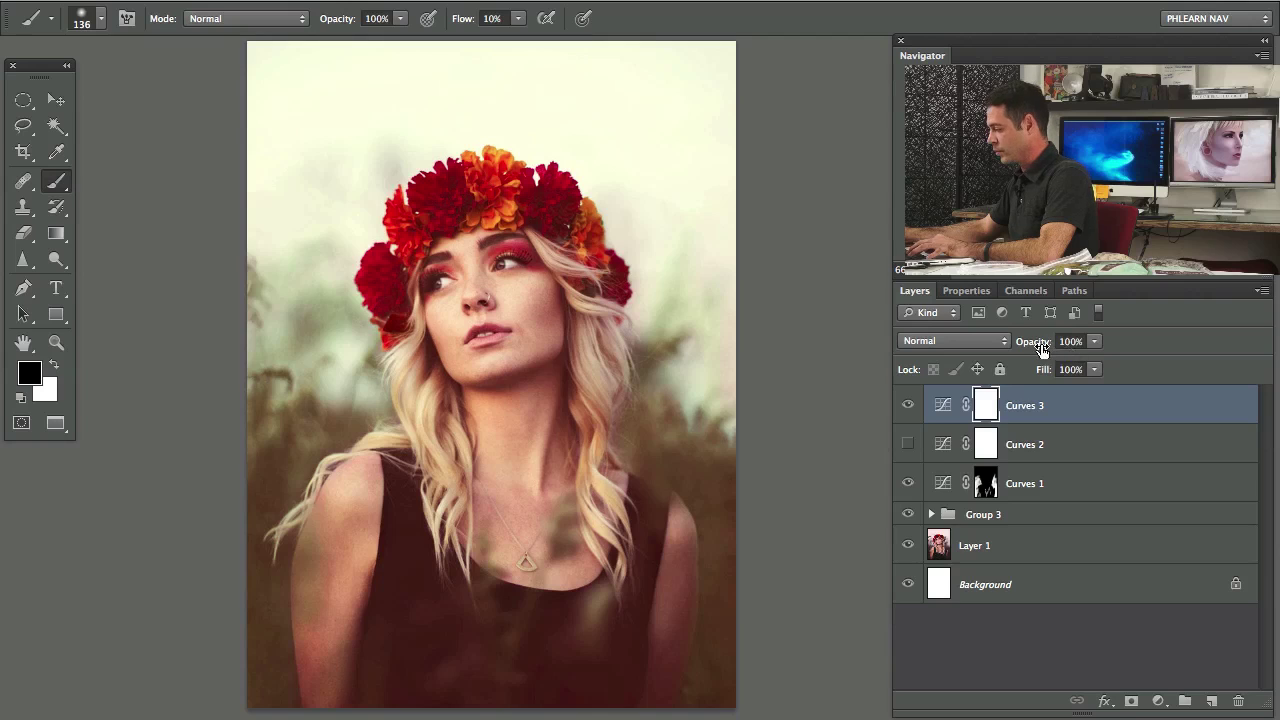
Lower the Curves 3 layer's opacity to 85% and compare its toning with Curves 2, keeping only Curves 3 shown.
drag(1041, 348, 1020, 352)
click(908, 412)
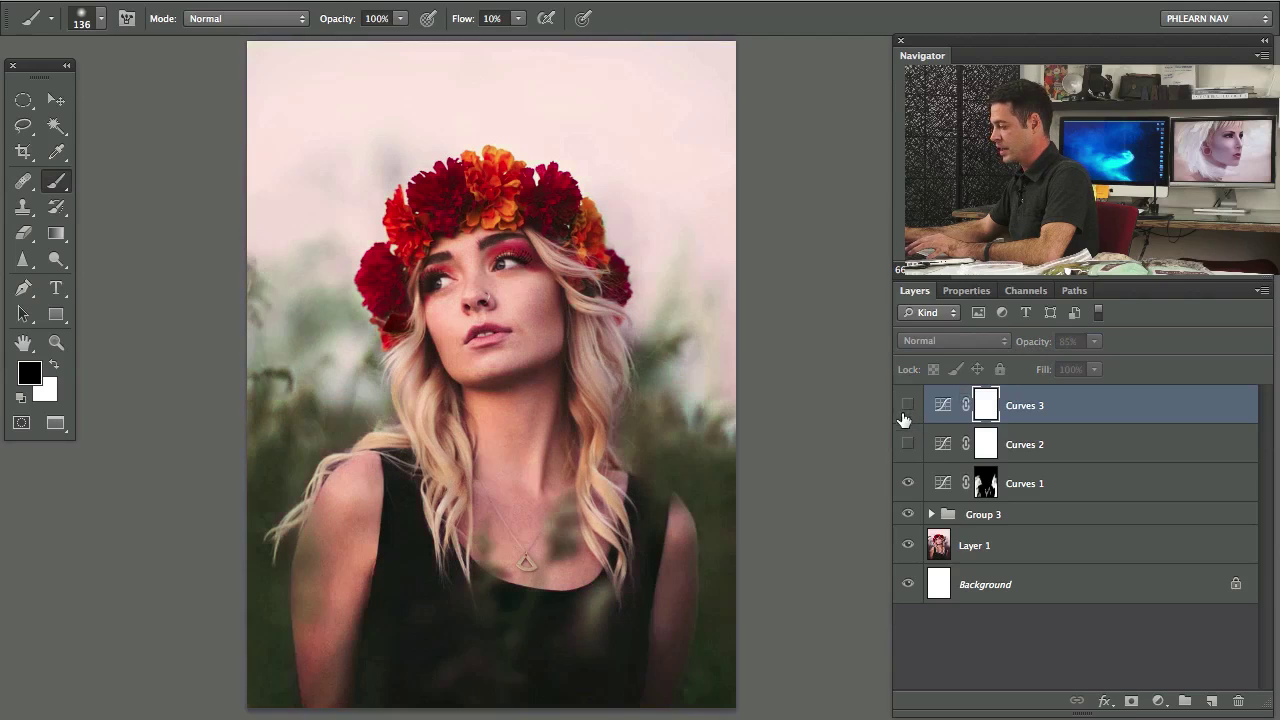
click(907, 444)
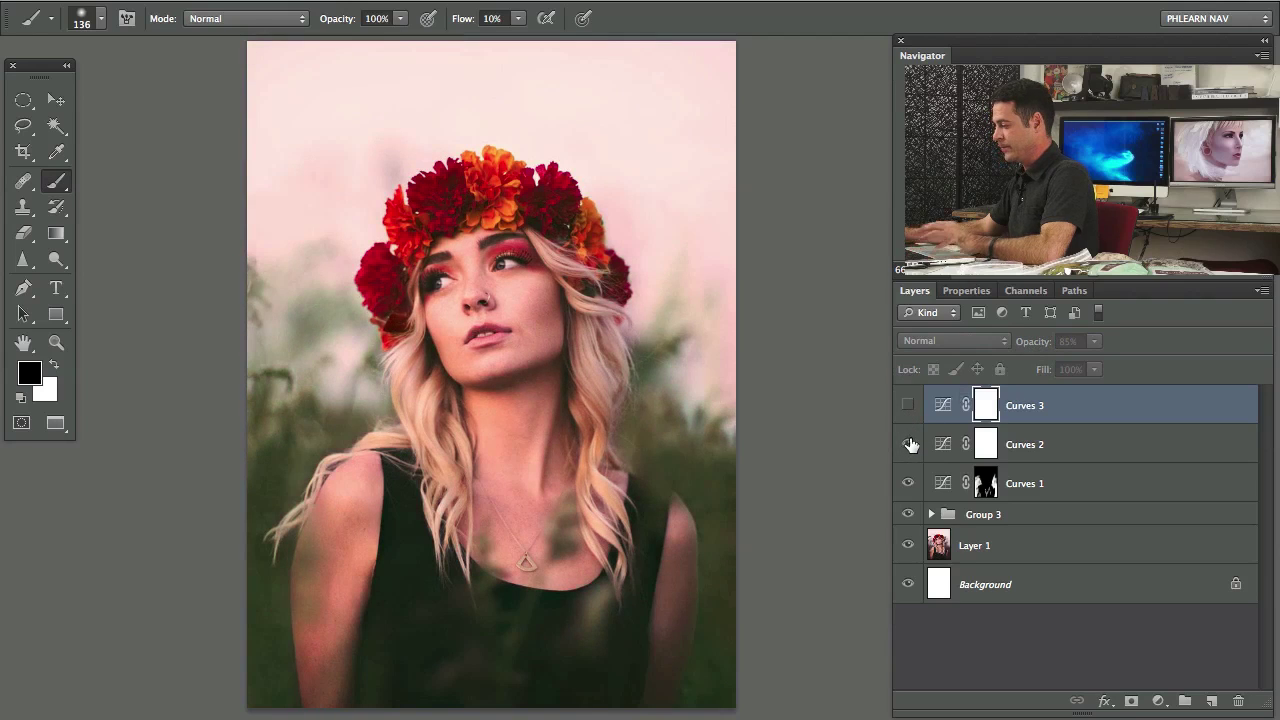
click(907, 444)
click(907, 405)
click(906, 404)
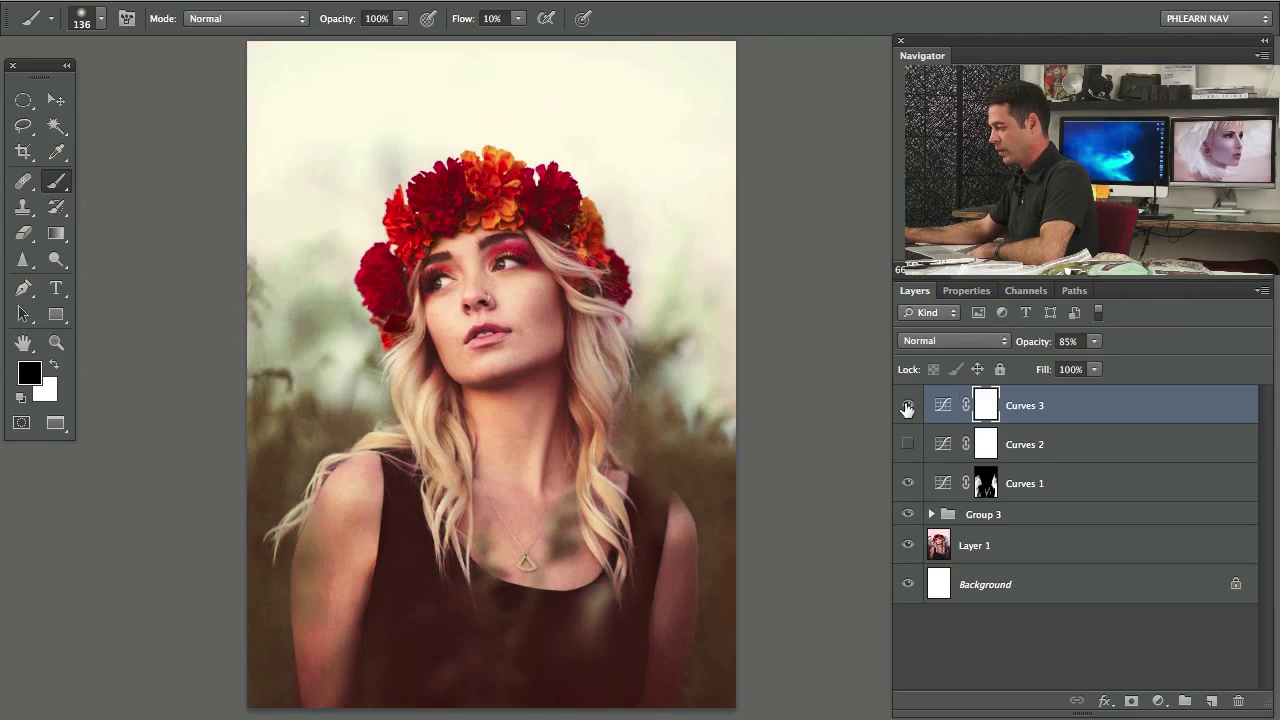
Switch the Curves 3 layer off and on repeatedly to judge the overall toning at reduced opacity.
click(906, 406)
click(906, 406)
click(905, 408)
click(905, 408)
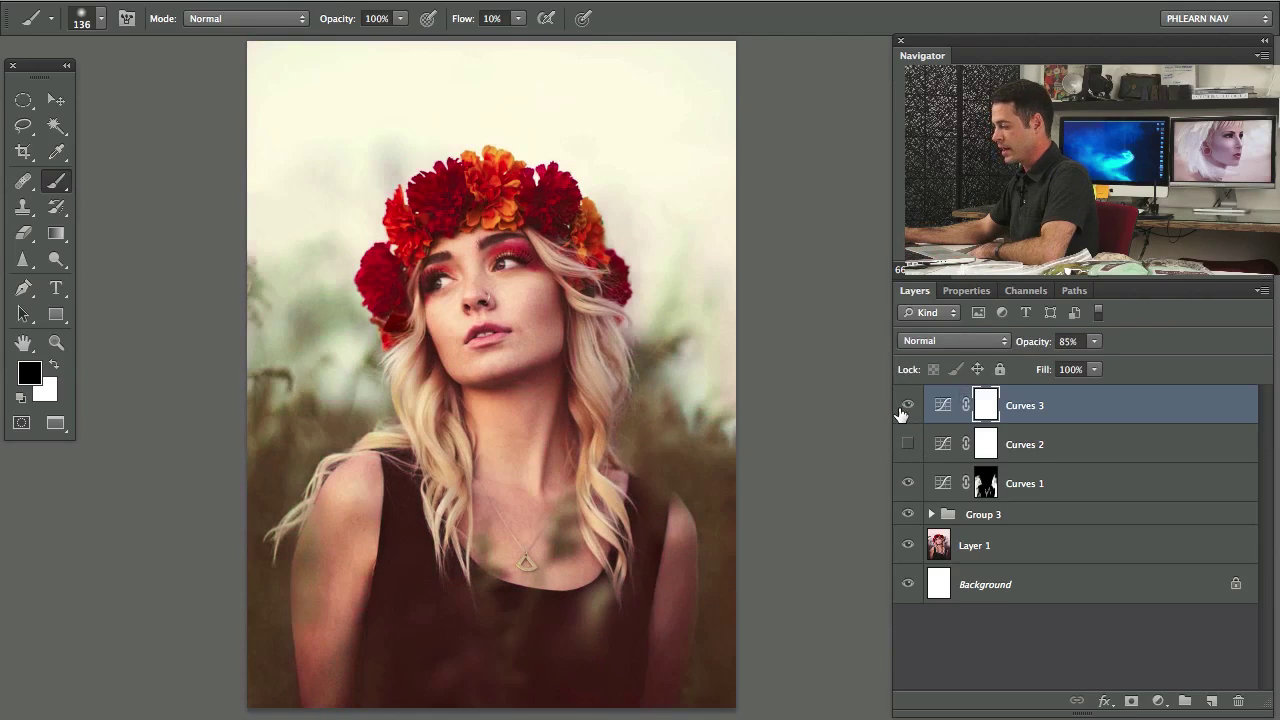
click(903, 414)
click(904, 414)
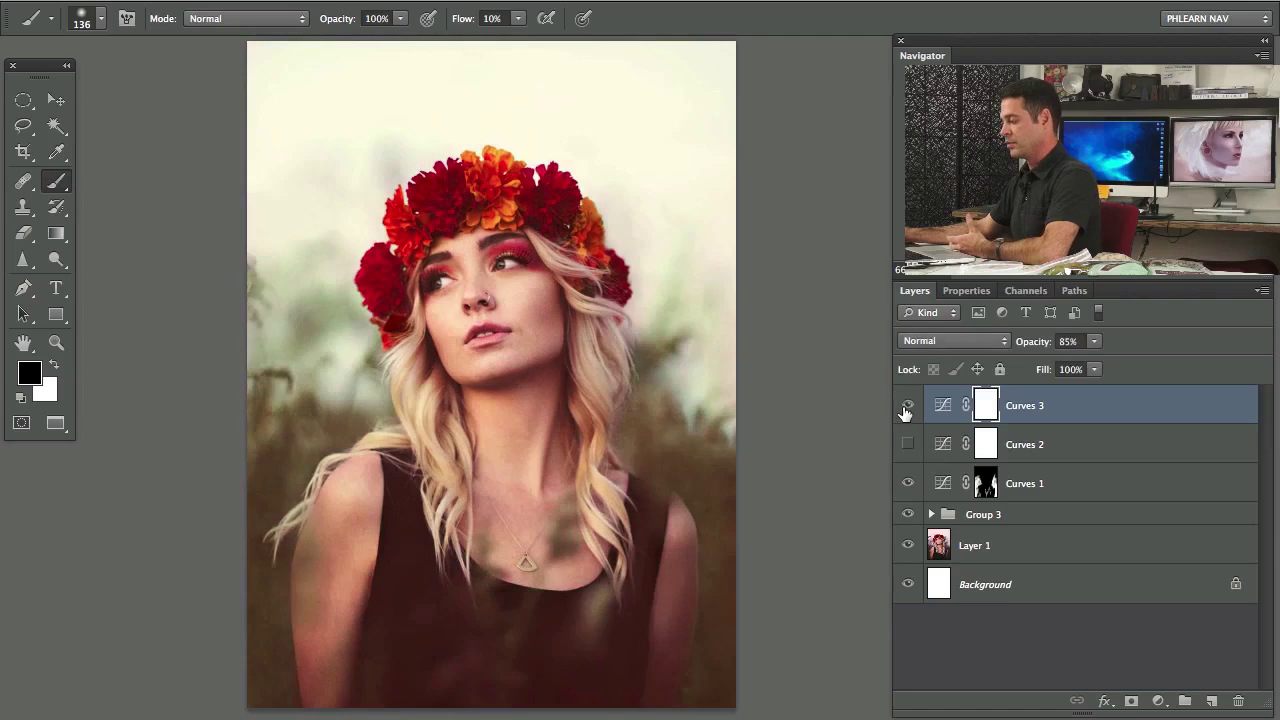
click(905, 415)
click(905, 414)
click(905, 414)
click(906, 413)
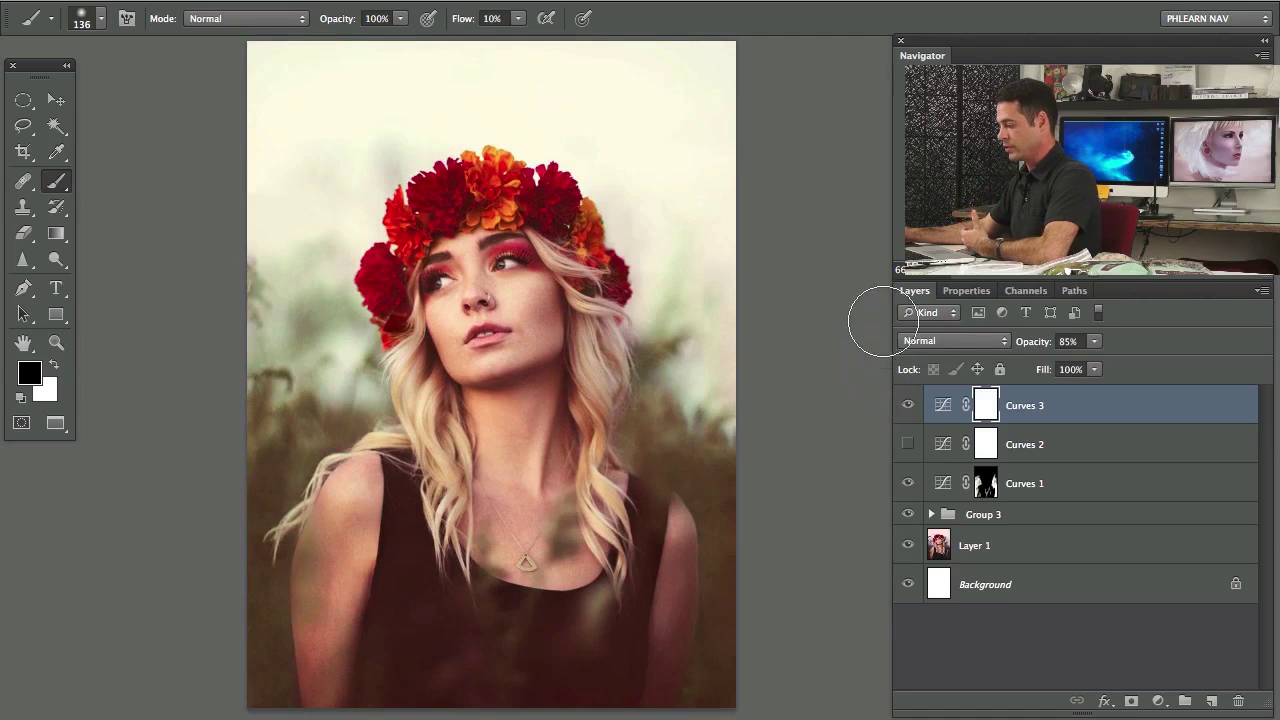
click(907, 414)
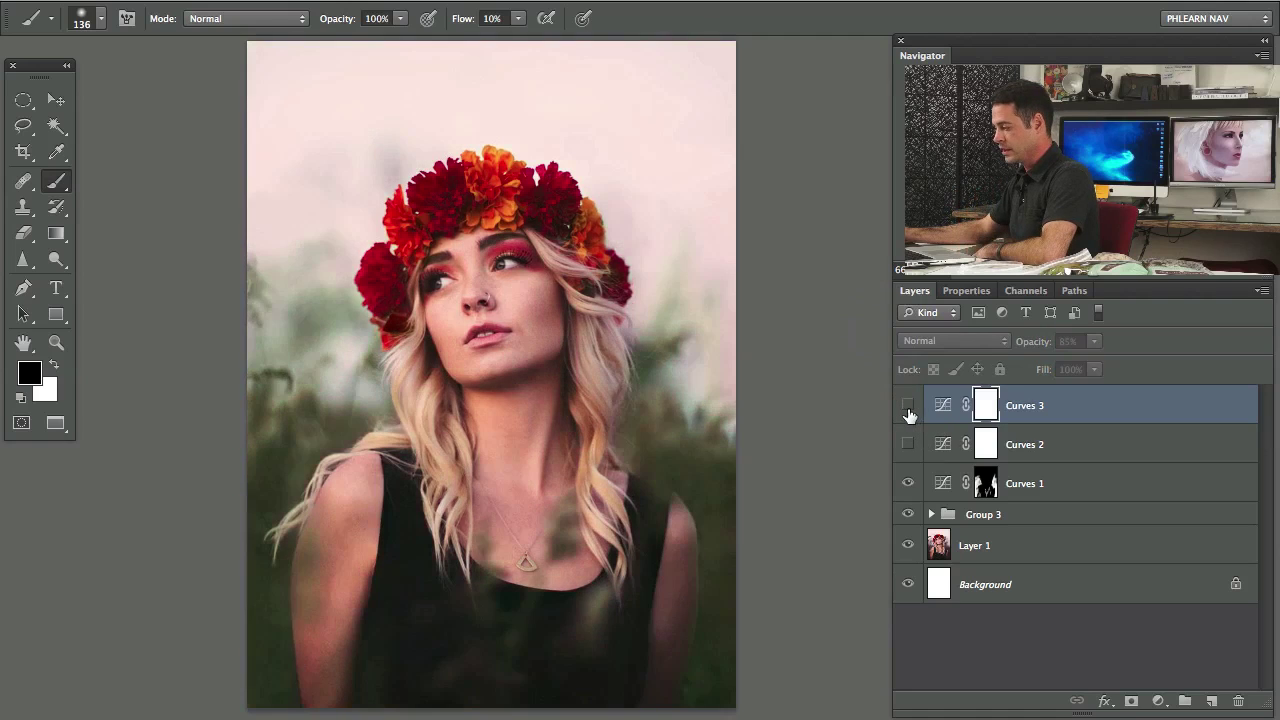
click(908, 415)
click(908, 416)
click(909, 416)
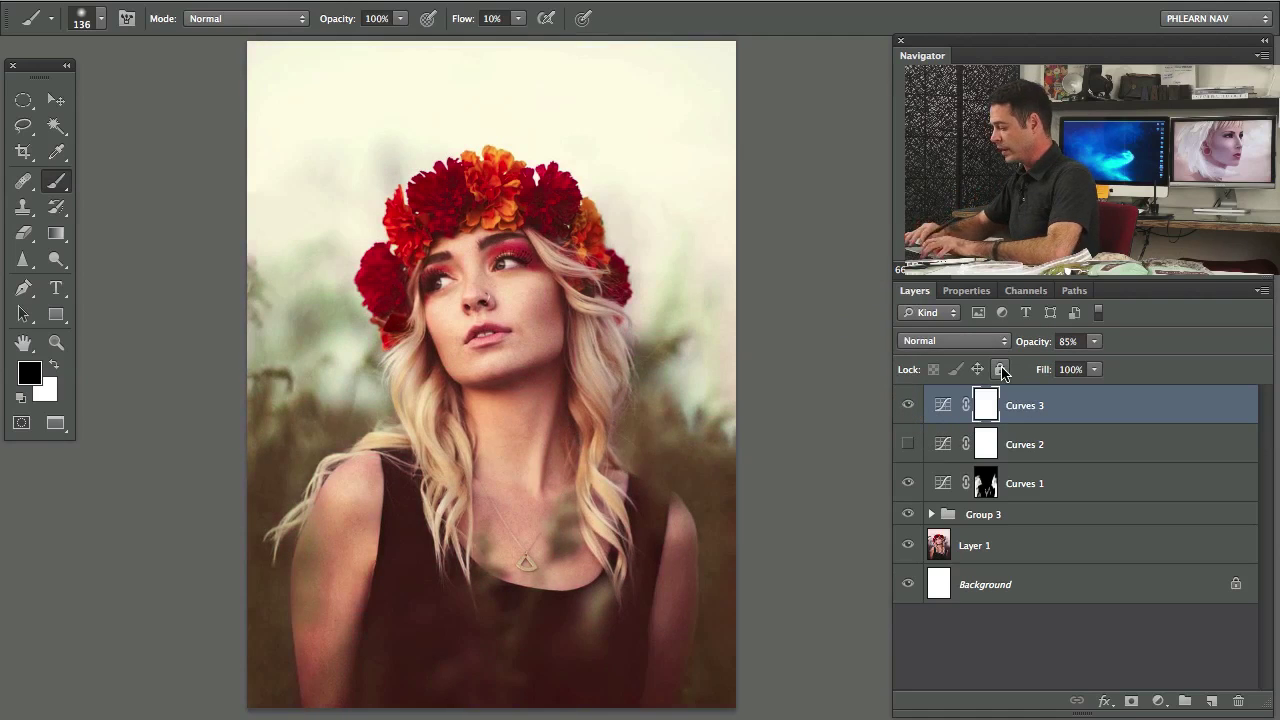
Add a new blank layer above the Curves 3 layer for painting.
key(shift+super+alt+n)
mouse_move(373, 265)
mouse_down()
mouse_move(430, 279)
mouse_move(405, 279)
mouse_up()
drag(582, 320, 551, 320)
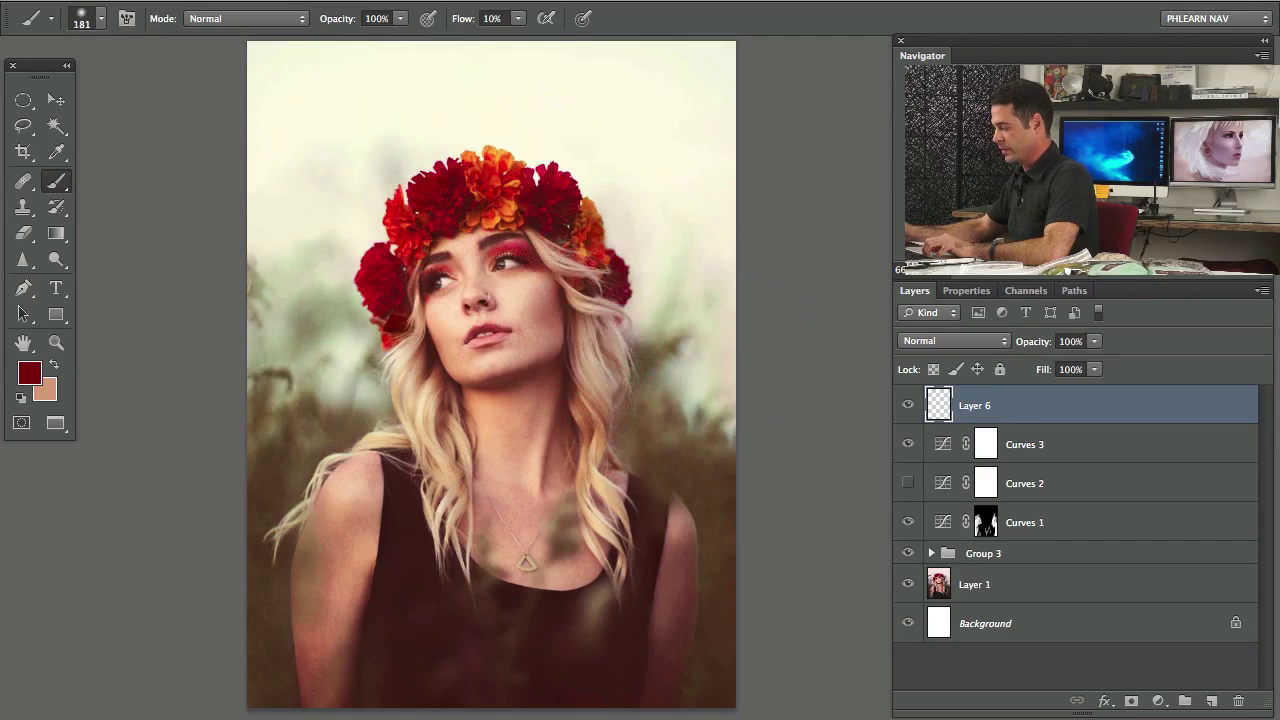
Try painting thin, light beige strokes across the woman's eyes on the new layer with an 8 px brush, testing 70% flow.
key(super+plus)
key(super+plus)
key(super+plus)
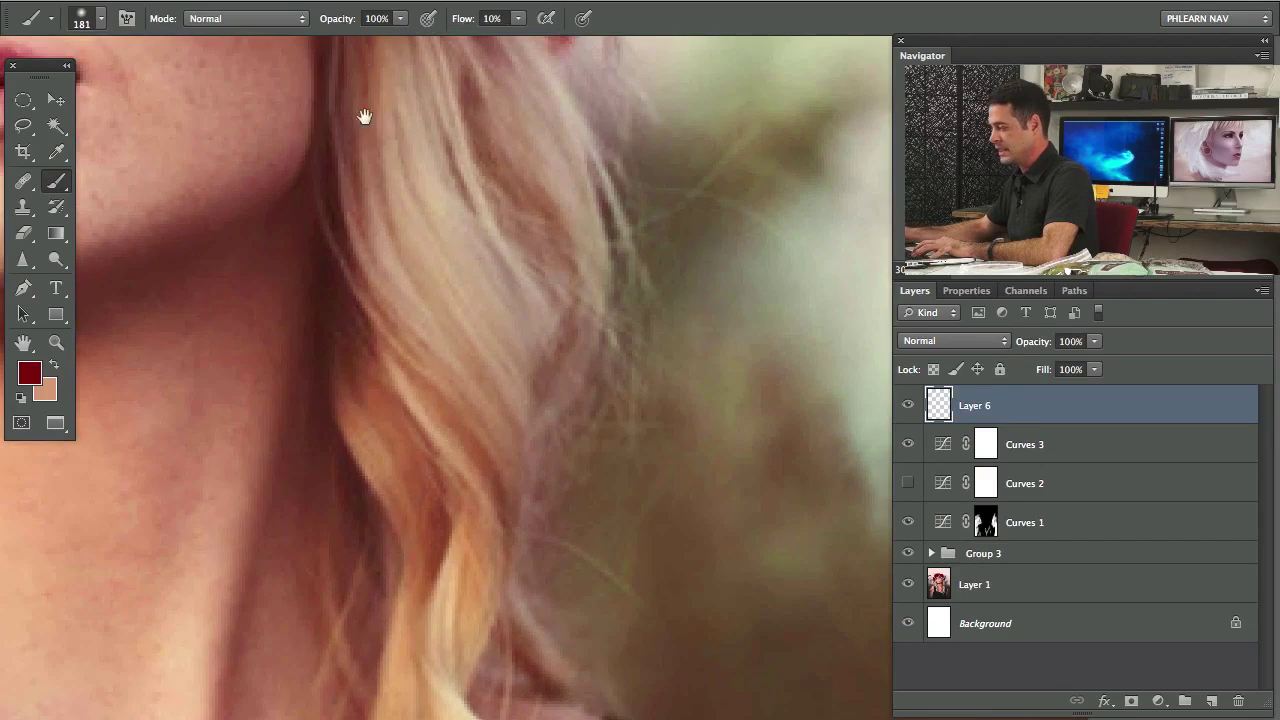
drag(363, 114, 572, 442)
mouse_move(433, 352)
mouse_down()
mouse_move(574, 420)
mouse_move(677, 437)
mouse_up()
mouse_move(561, 317)
mouse_down()
mouse_move(392, 298)
mouse_move(298, 306)
mouse_up()
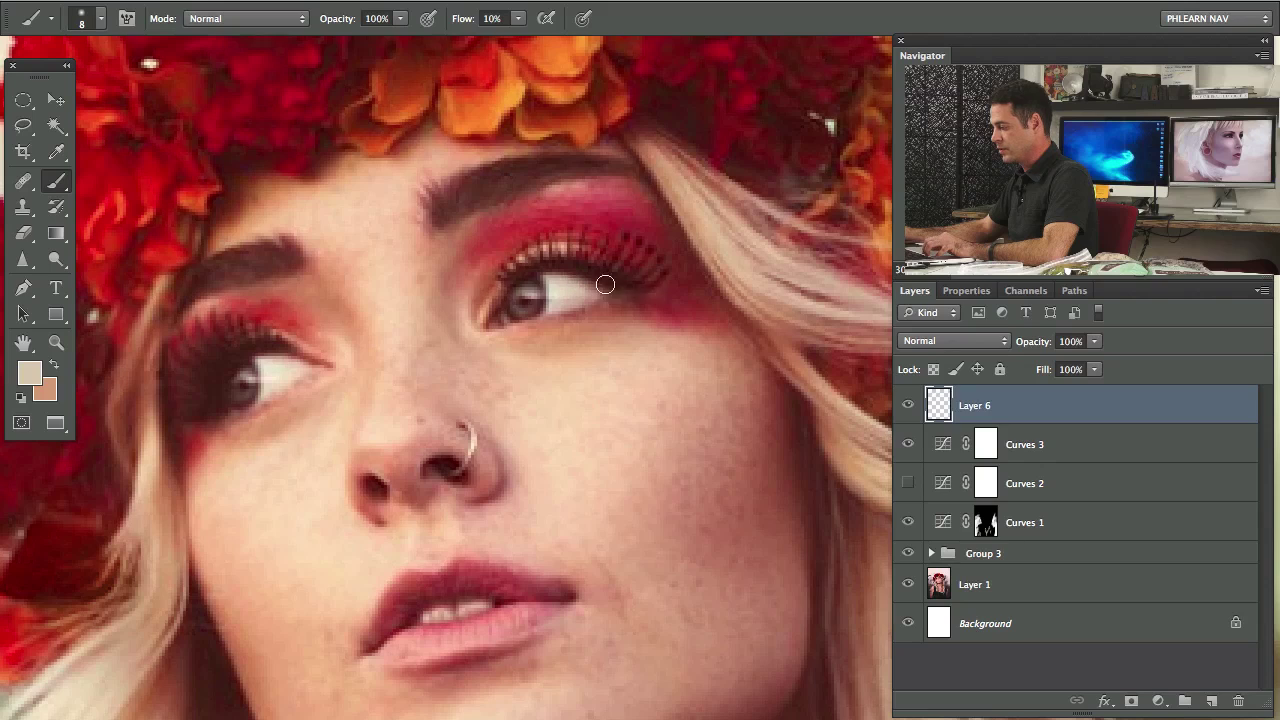
drag(605, 285, 500, 297)
key(super+z)
key(shift+7)
drag(420, 282, 601, 290)
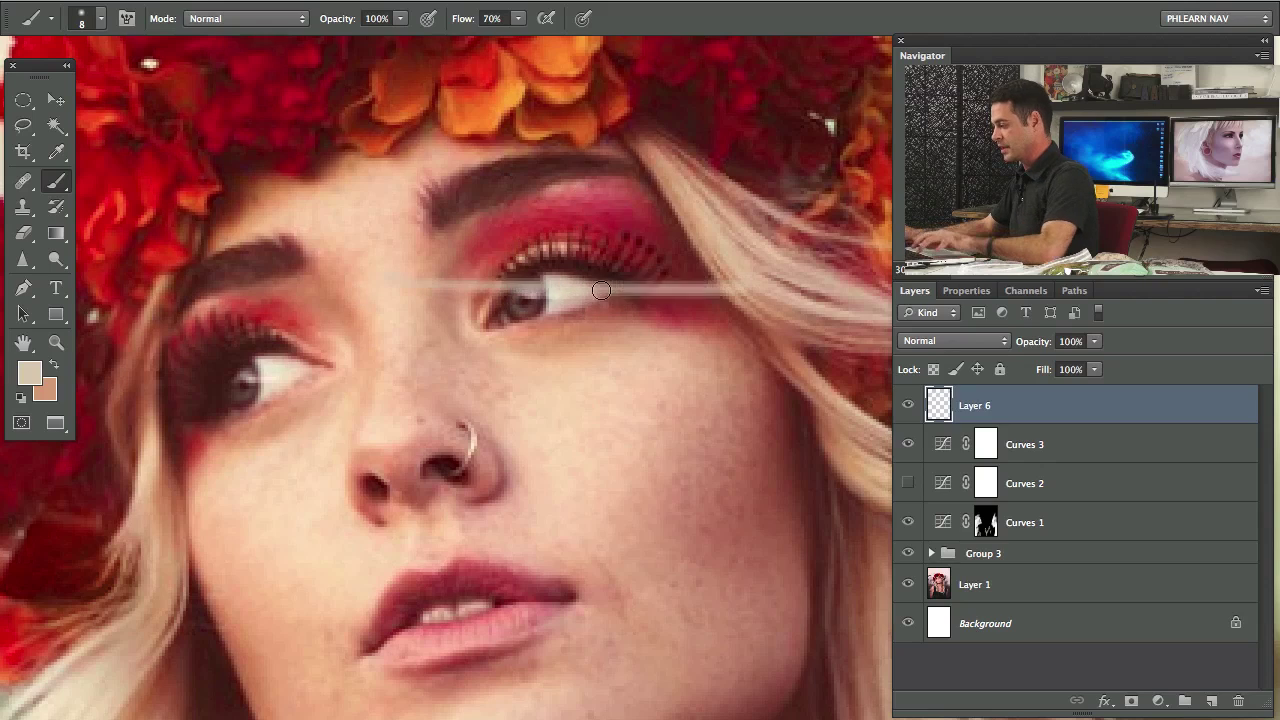
key(ctrl+z)
drag(525, 298, 480, 298)
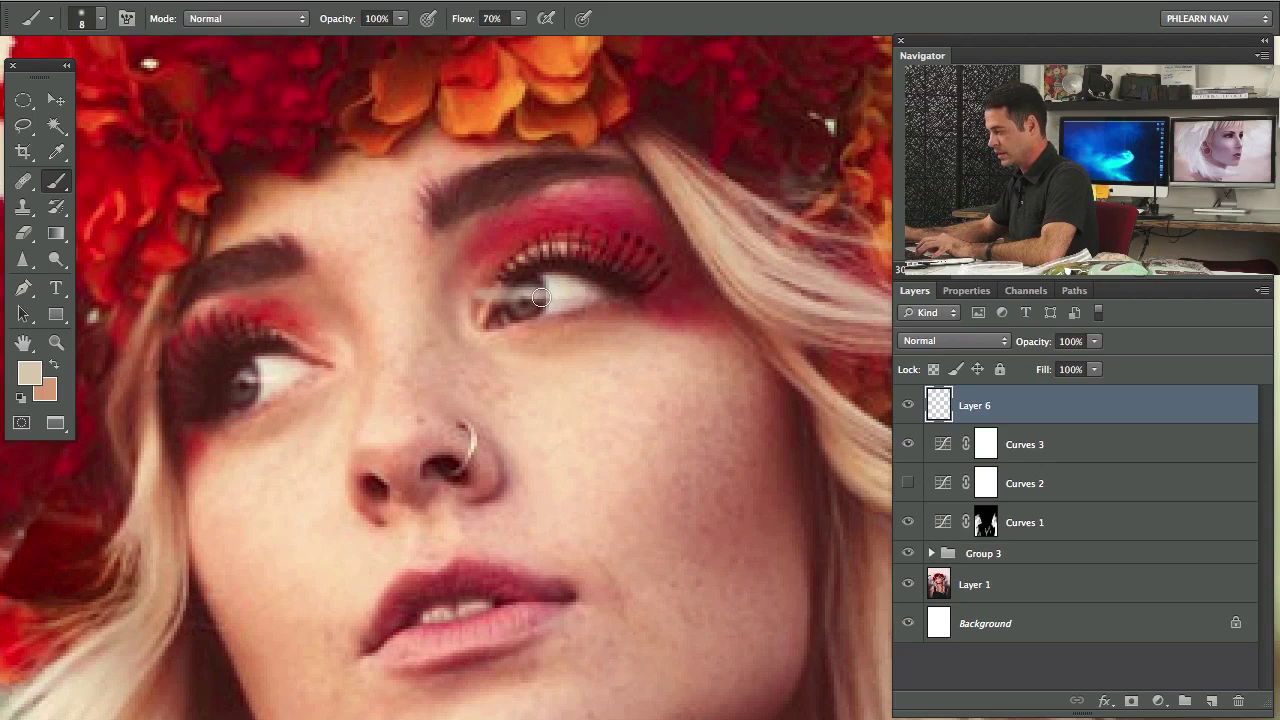
key(super+z)
Try loose curved beige strokes over the face, hair and background, undoing each one.
key(ctrl+0)
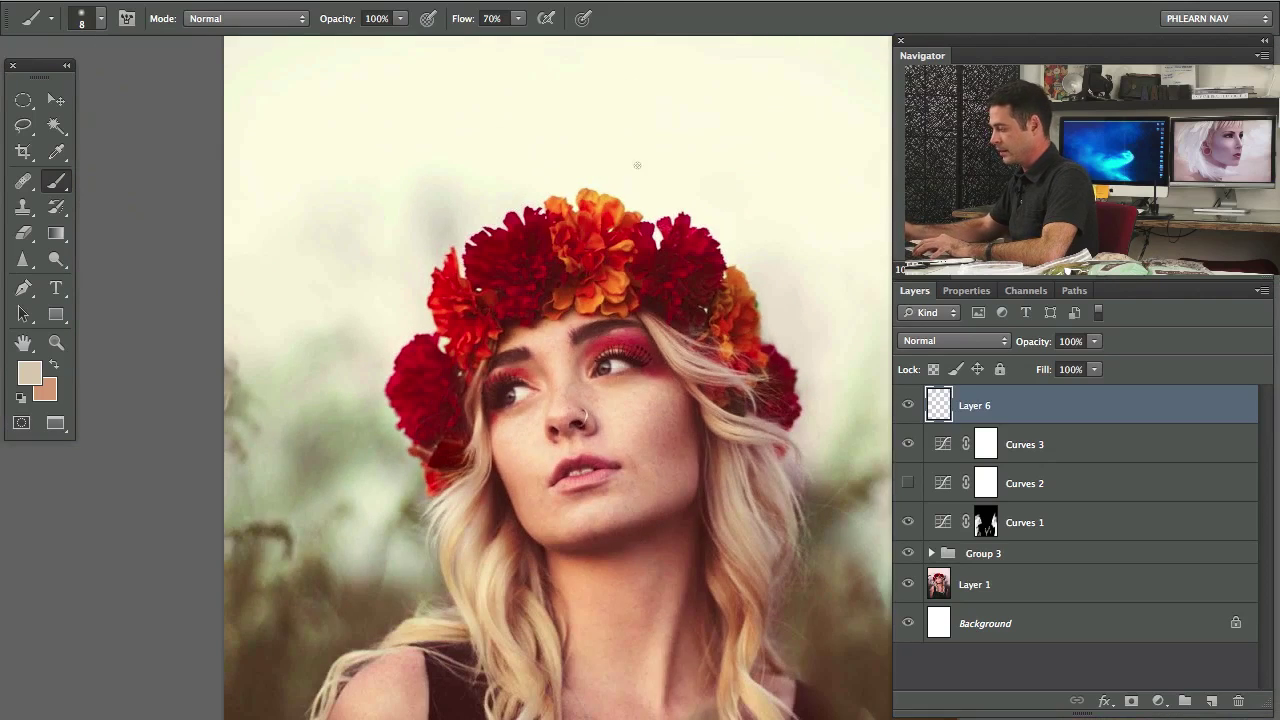
mouse_move(647, 450)
mouse_down()
mouse_move(540, 424)
mouse_move(505, 345)
mouse_up()
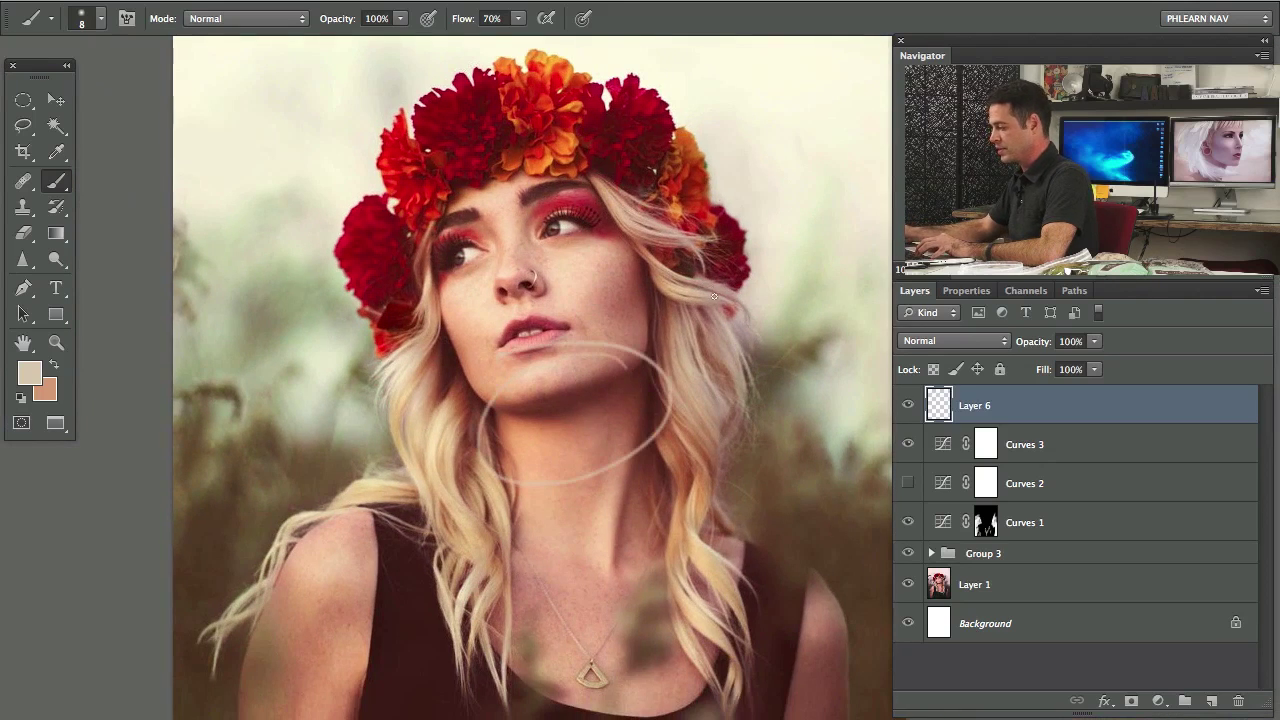
key(ctrl+z)
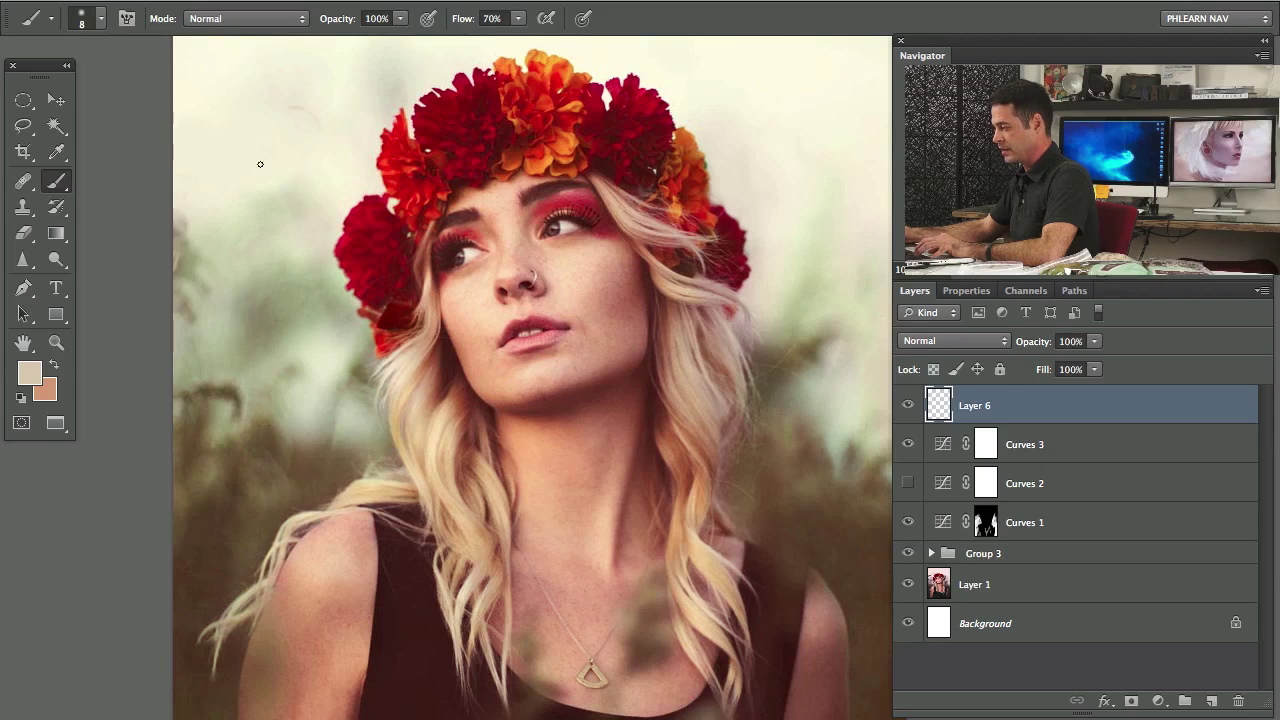
mouse_move(260, 164)
mouse_down()
mouse_move(270, 250)
mouse_move(400, 120)
mouse_up()
key(ctrl+z)
drag(698, 194, 663, 186)
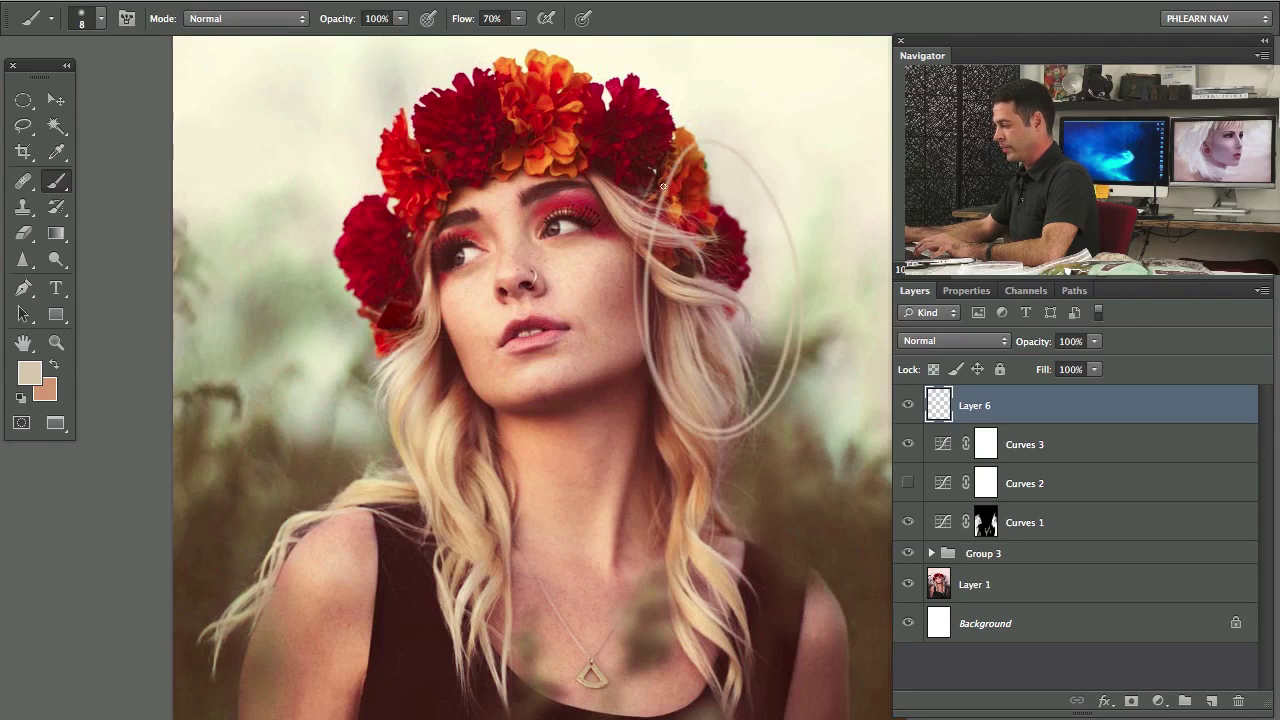
key(ctrl+z)
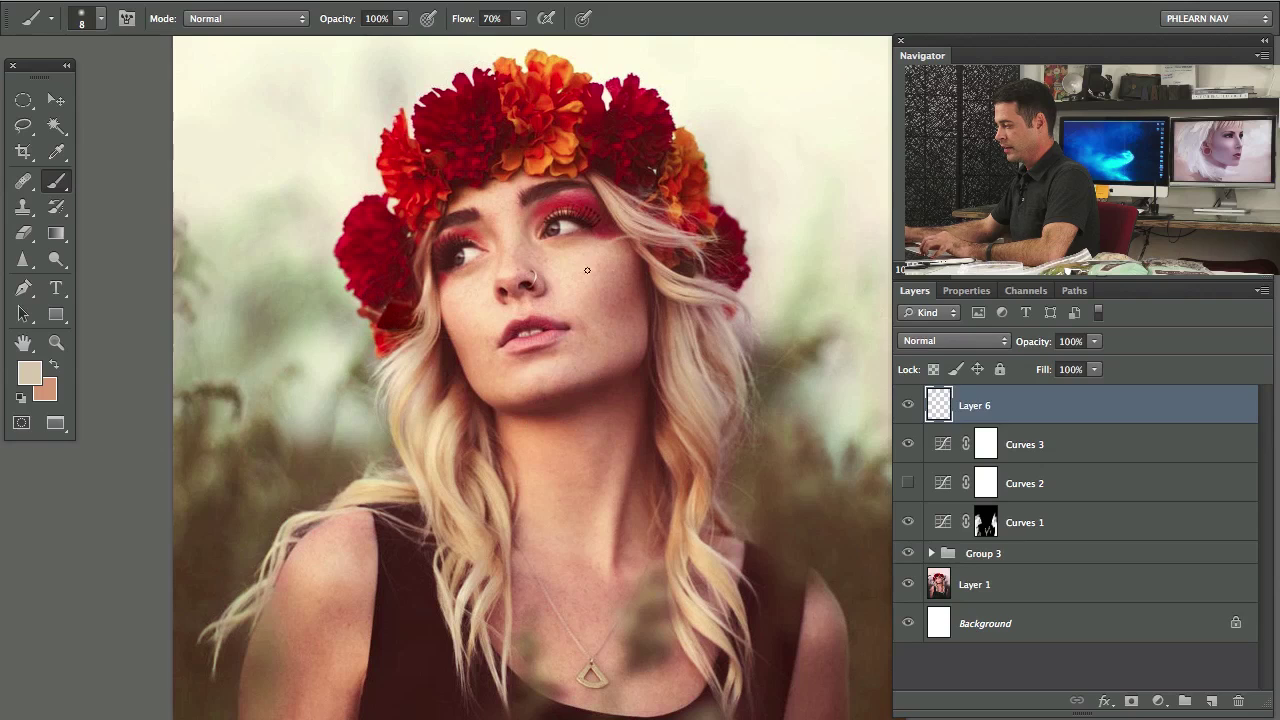
drag(587, 270, 633, 362)
key(ctrl+z)
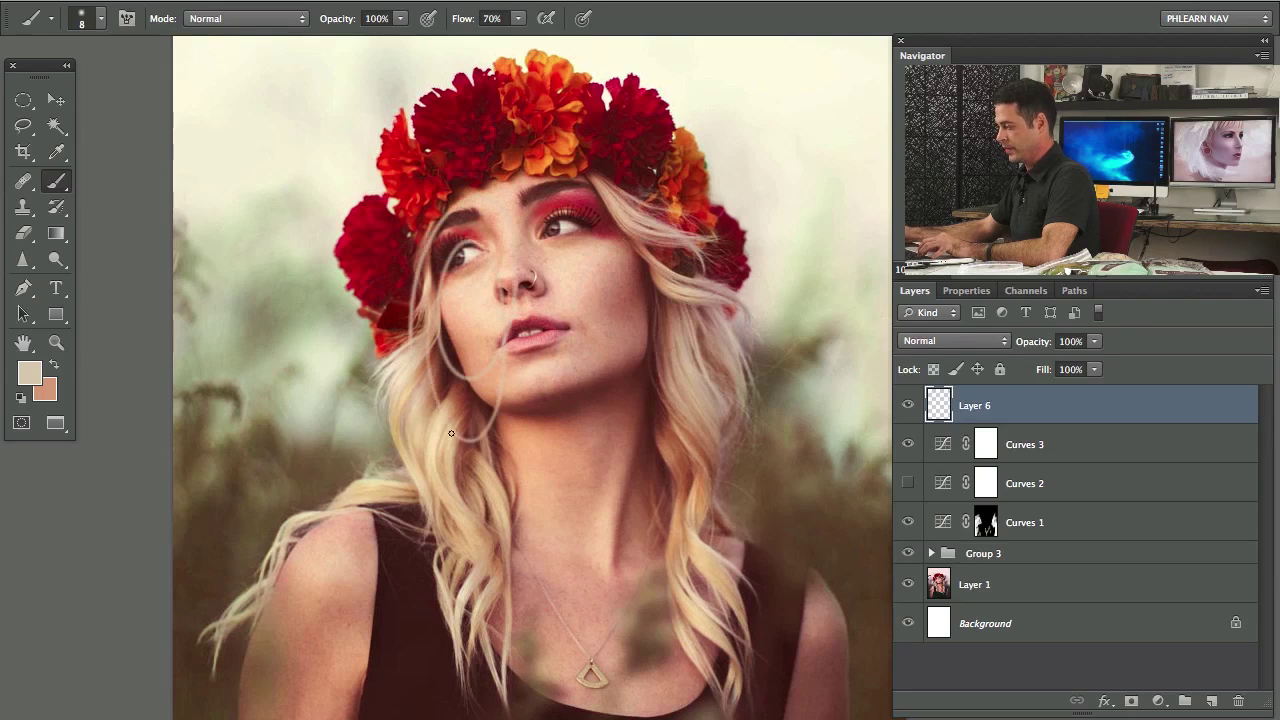
On a new layer above Layer 6, paint haze in the sampled pale sky colour beside the flower crown with an 1100 px brush at 70% flow.
key(super+minus)
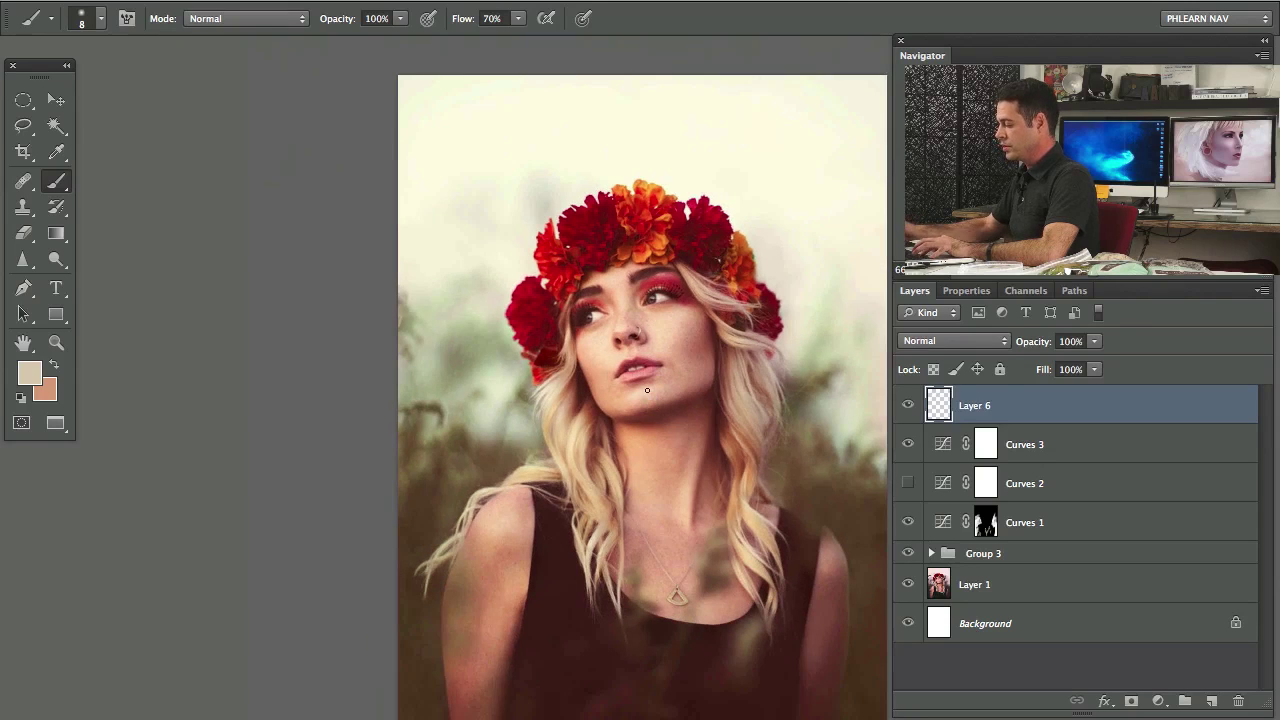
drag(676, 533, 583, 546)
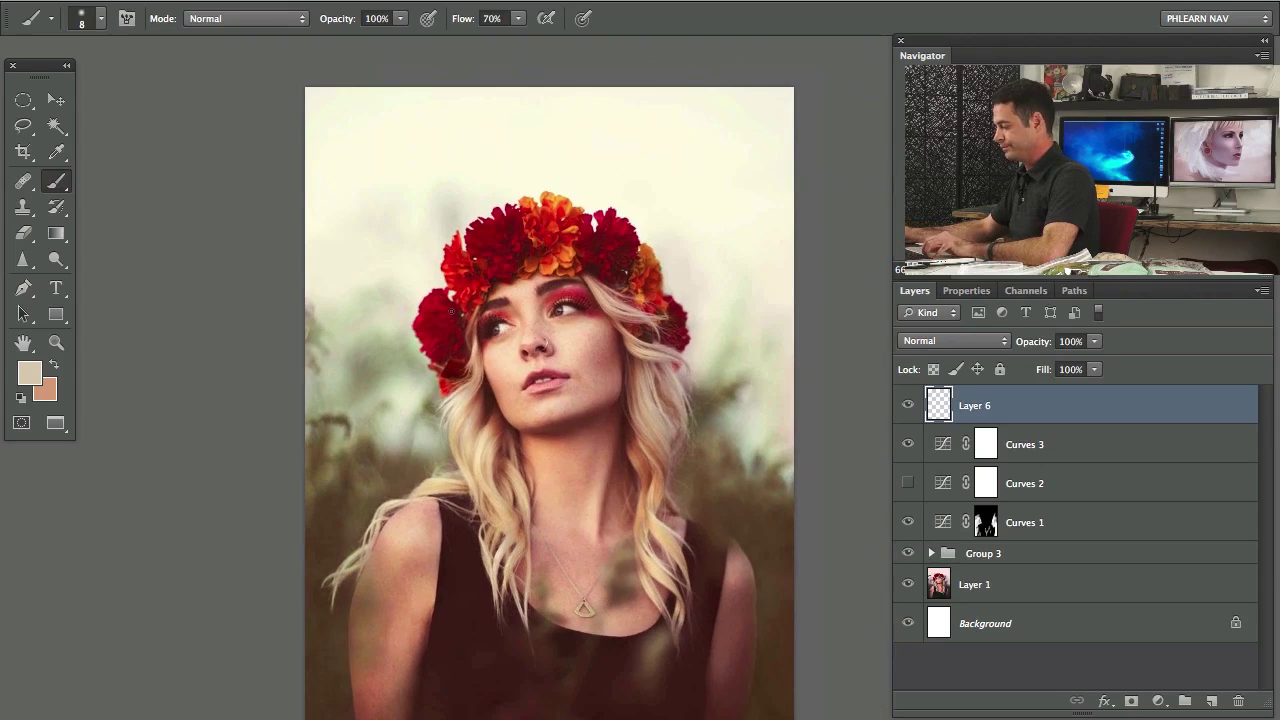
ctrl+alt+click(491, 427)
mouse_move(519, 480)
mouse_down()
mouse_move(686, 400)
mouse_move(722, 398)
mouse_up()
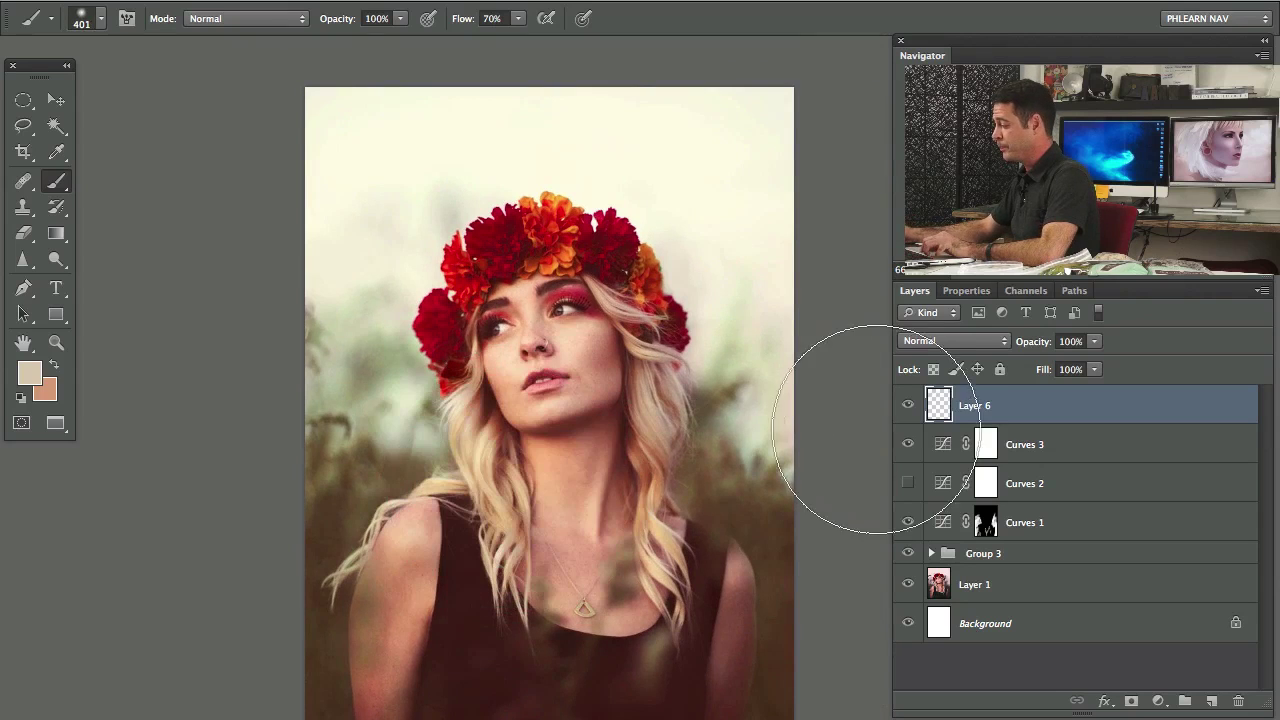
key(ctrl+shift+alt+n)
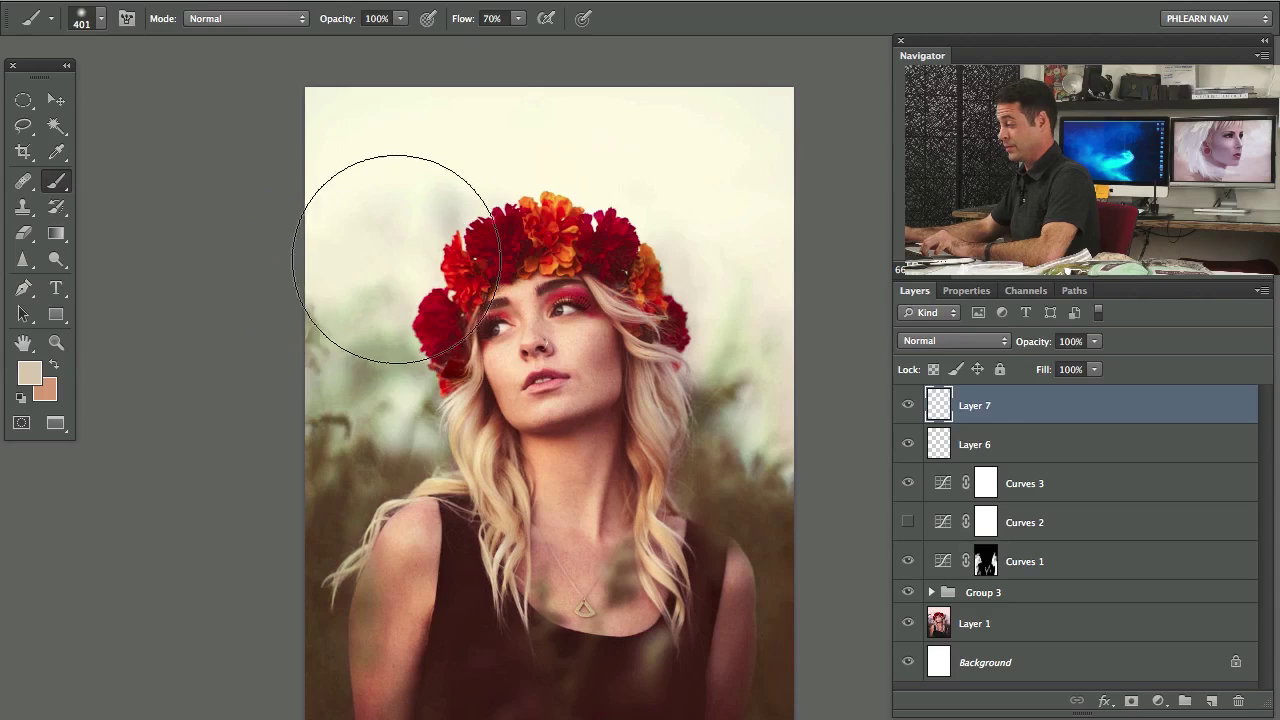
drag(397, 260, 490, 294)
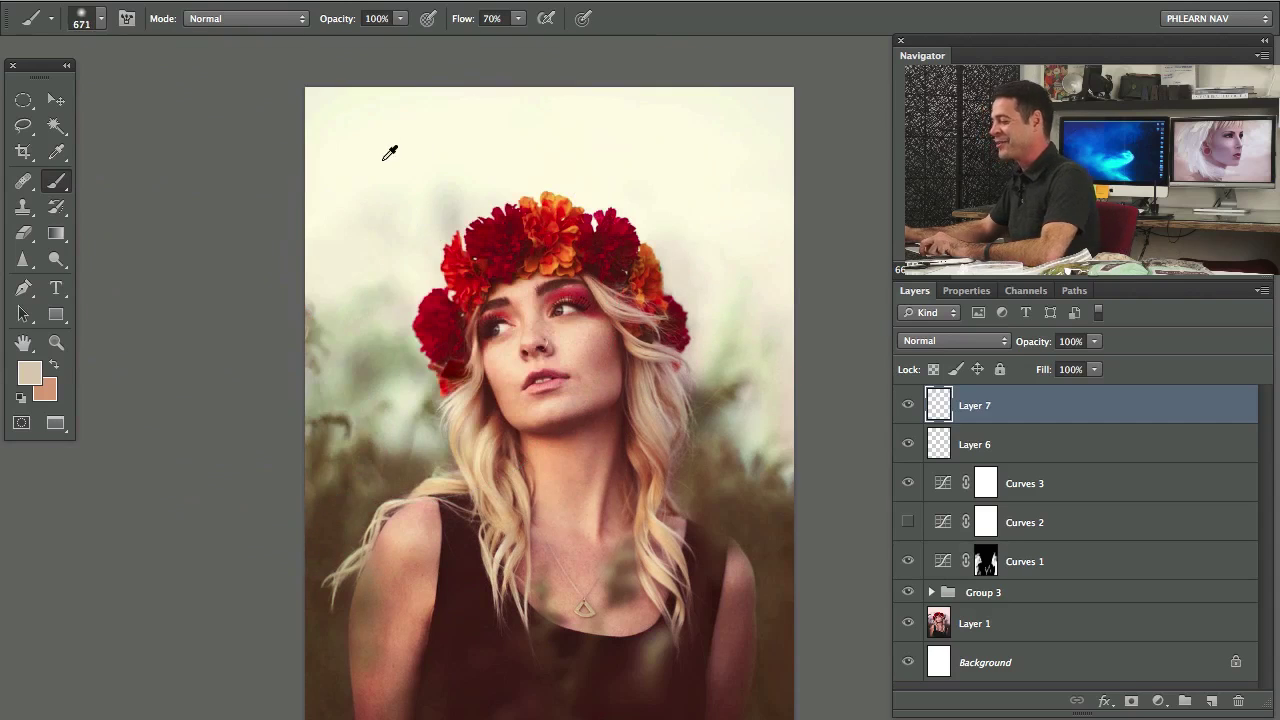
mouse_move(372, 182)
mouse_down()
mouse_move(354, 214)
mouse_move(360, 194)
mouse_move(460, 202)
mouse_up()
click(400, 244)
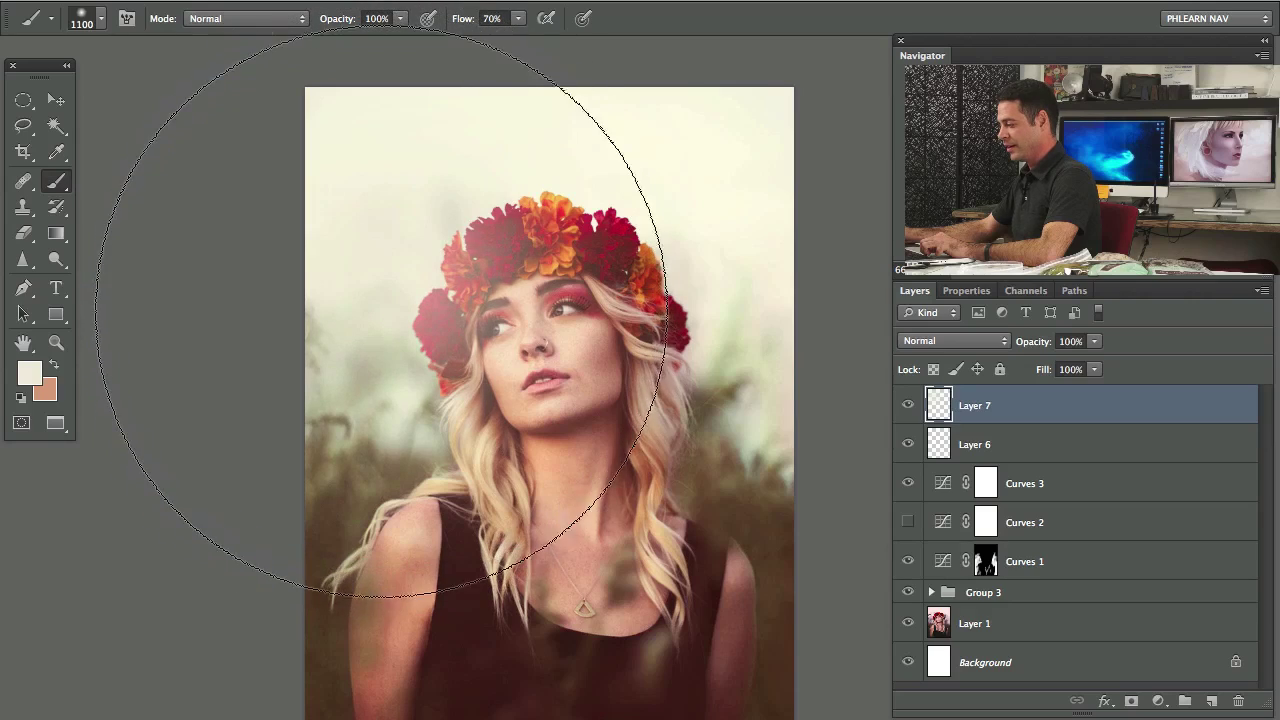
click(390, 325)
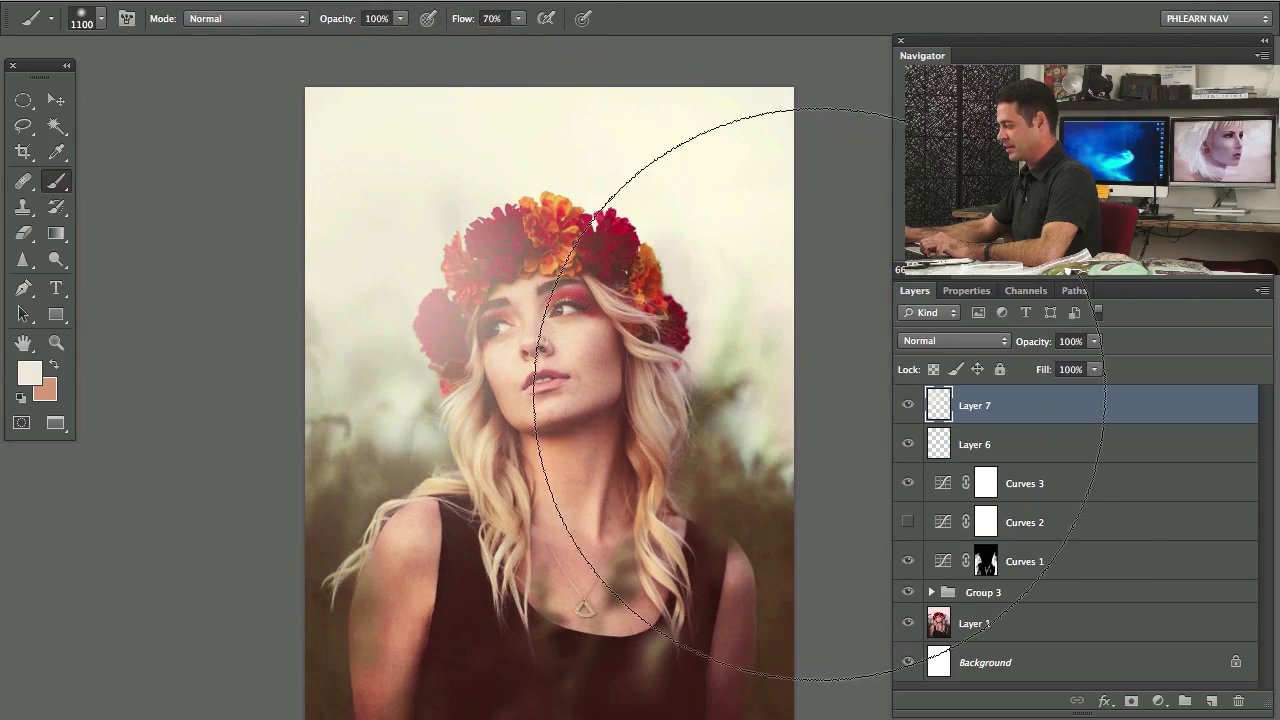
Toggle Layer 7's visibility repeatedly to compare the portrait with and without the painted haze.
click(908, 405)
click(908, 405)
click(908, 405)
click(908, 405)
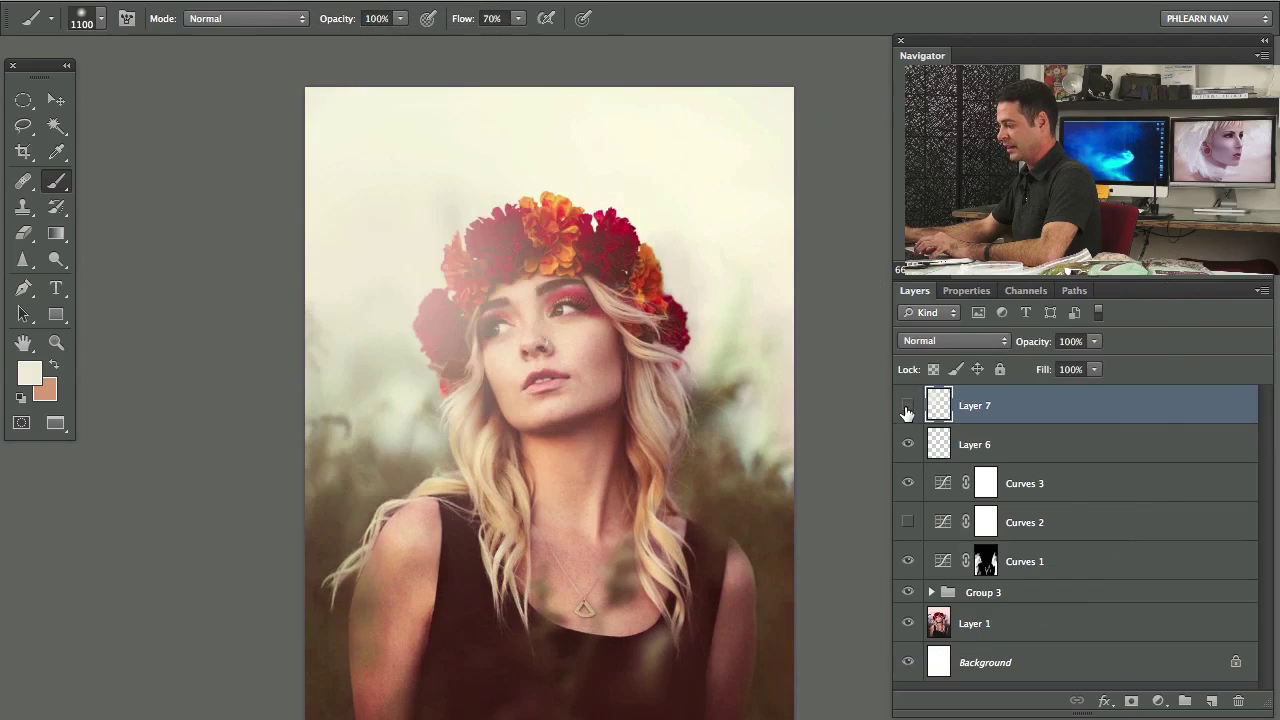
click(908, 405)
click(908, 405)
click(908, 405)
click(908, 405)
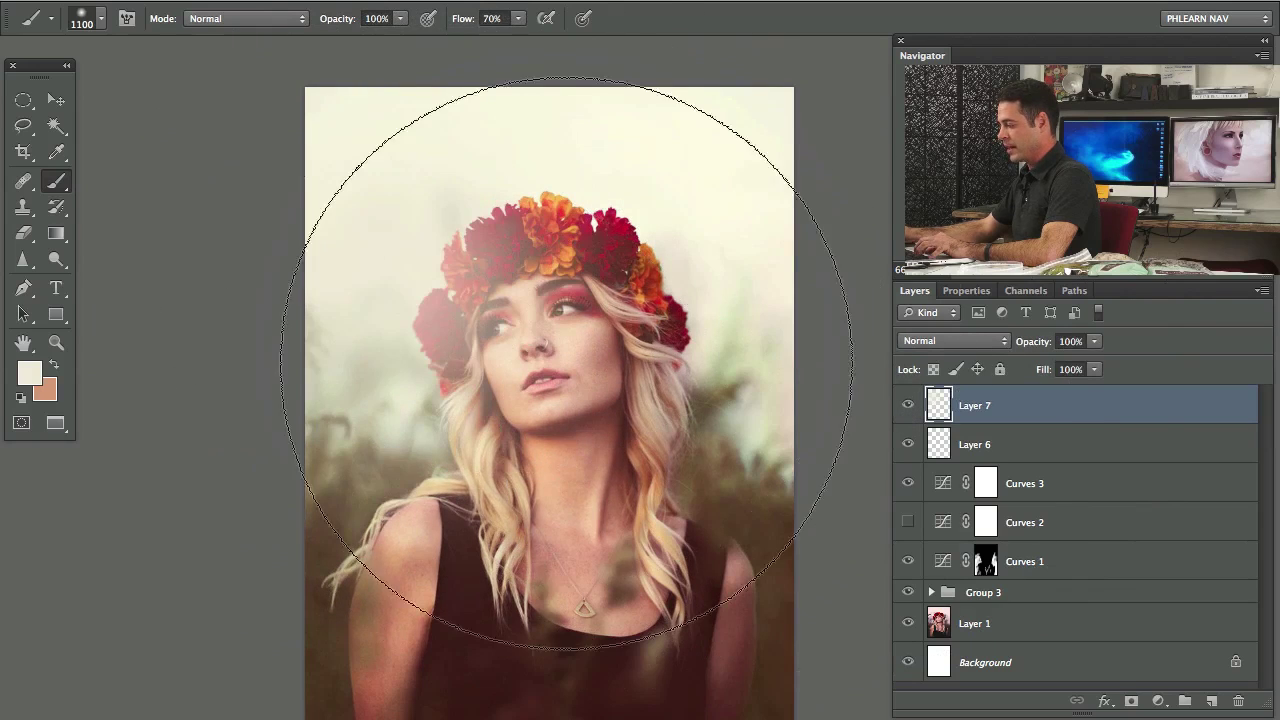
Add a mask to Layer 7 and brush the haze off the face and flowers, refining with a 329 px brush at 20% flow.
key(super+m)
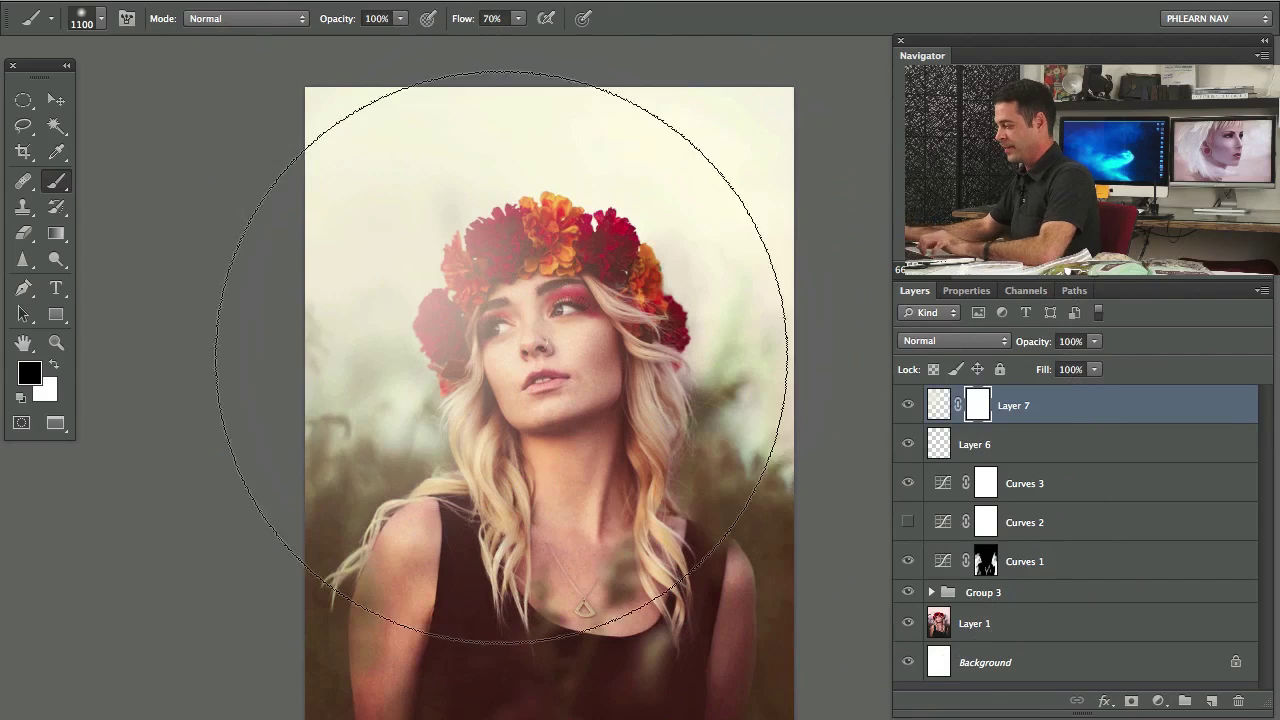
mouse_move(525, 305)
mouse_down()
mouse_move(363, 277)
mouse_move(323, 286)
mouse_up()
mouse_move(548, 301)
mouse_down()
mouse_move(510, 265)
mouse_move(523, 246)
mouse_move(506, 238)
mouse_move(483, 265)
mouse_move(508, 277)
mouse_move(561, 215)
mouse_move(478, 319)
mouse_move(485, 268)
mouse_move(458, 370)
mouse_move(478, 373)
mouse_move(520, 268)
mouse_move(479, 362)
mouse_move(515, 468)
mouse_move(575, 414)
mouse_move(496, 311)
mouse_move(451, 376)
mouse_move(461, 326)
mouse_move(442, 320)
mouse_move(474, 321)
mouse_move(484, 231)
mouse_move(510, 305)
mouse_up()
key(shift+2)
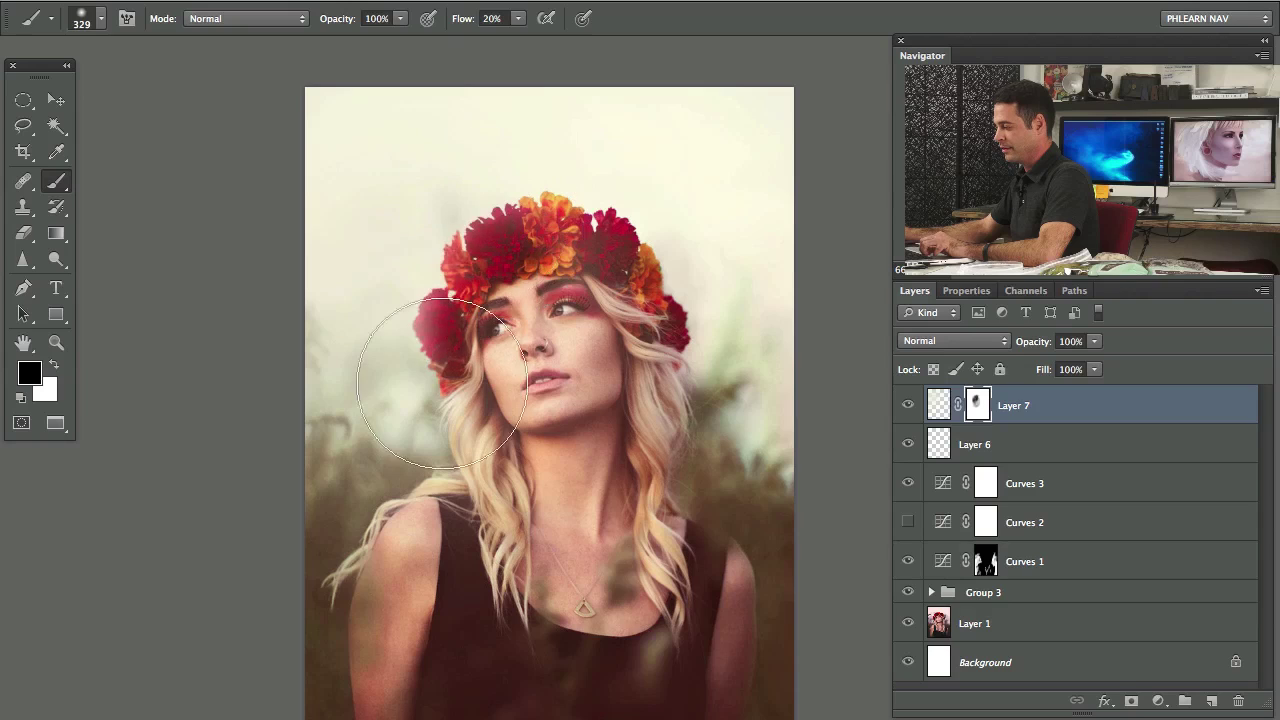
key(x)
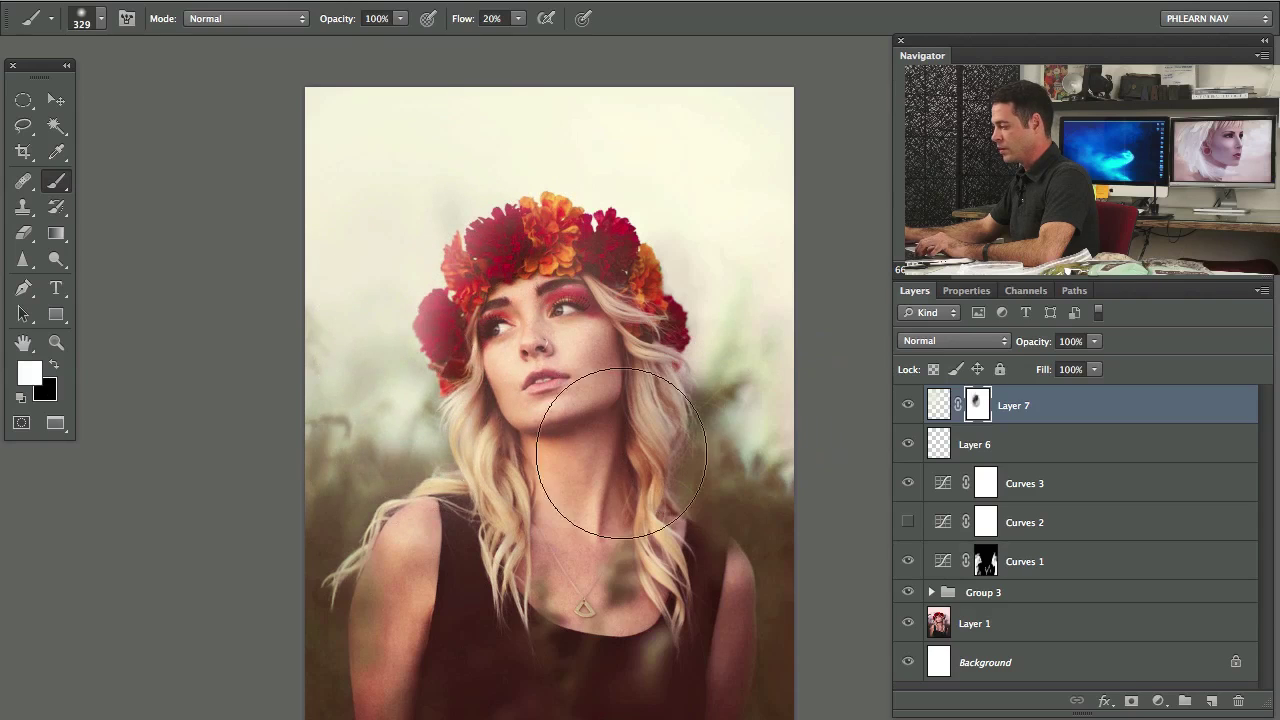
Switch the masked haze layer off and on to judge its effect around the face and crown.
click(905, 408)
click(905, 408)
click(905, 408)
click(905, 408)
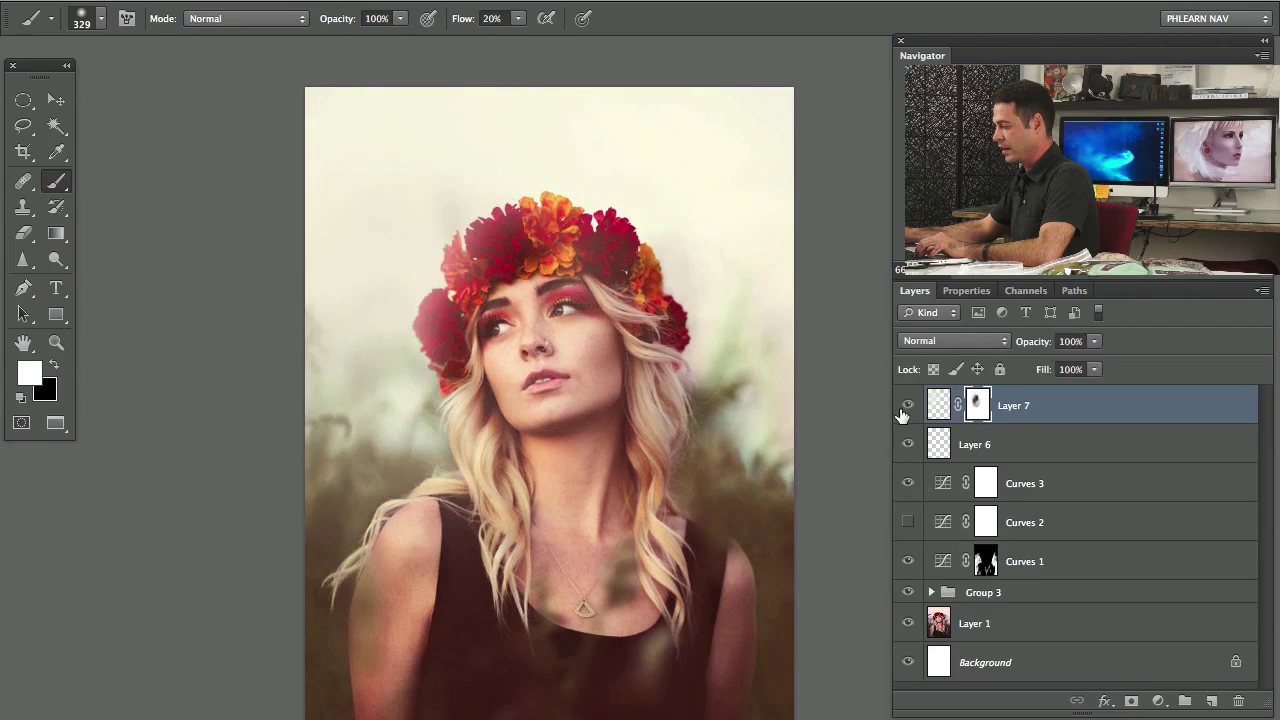
click(905, 408)
click(905, 408)
Lower Layer 7's opacity to 86% and compare the image with the layer hidden and shown.
drag(1041, 344, 1031, 347)
click(907, 406)
click(907, 406)
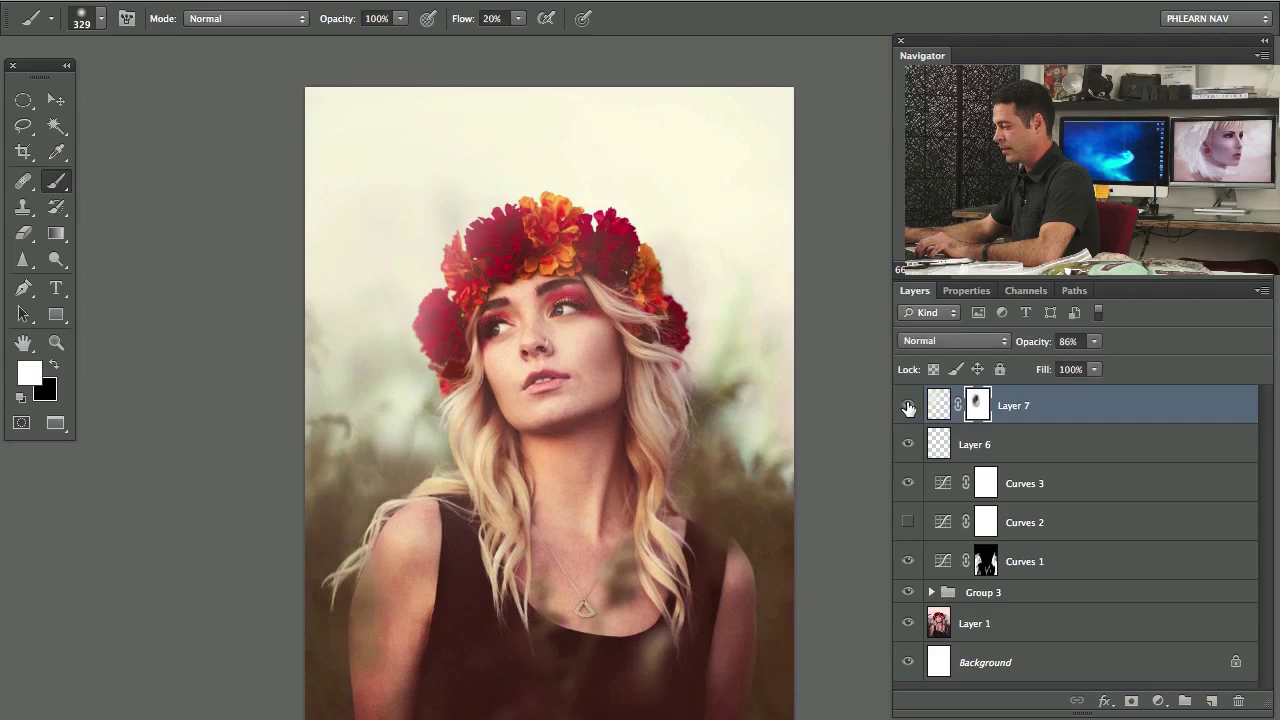
click(907, 406)
click(907, 406)
click(907, 406)
click(907, 406)
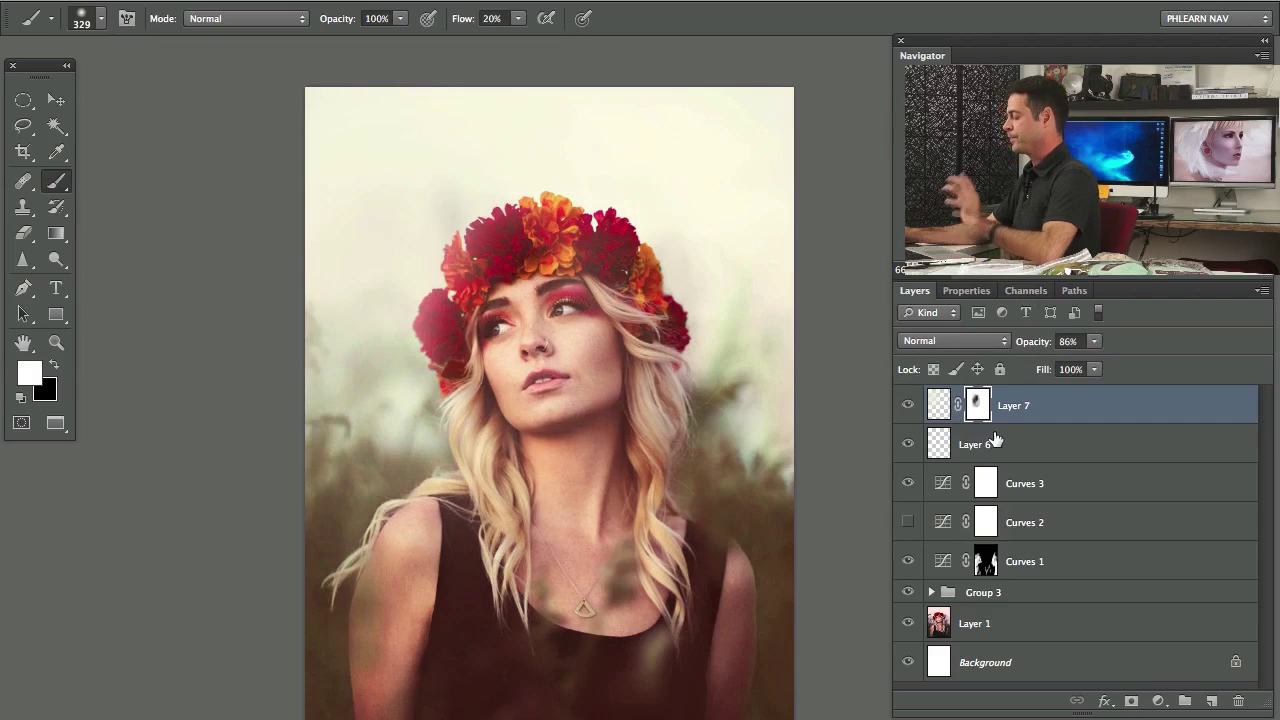
Group all layers from Layer 7 down to Group 3, and hide and reshow the group for a before-and-after comparison.
shift+click(1082, 590)
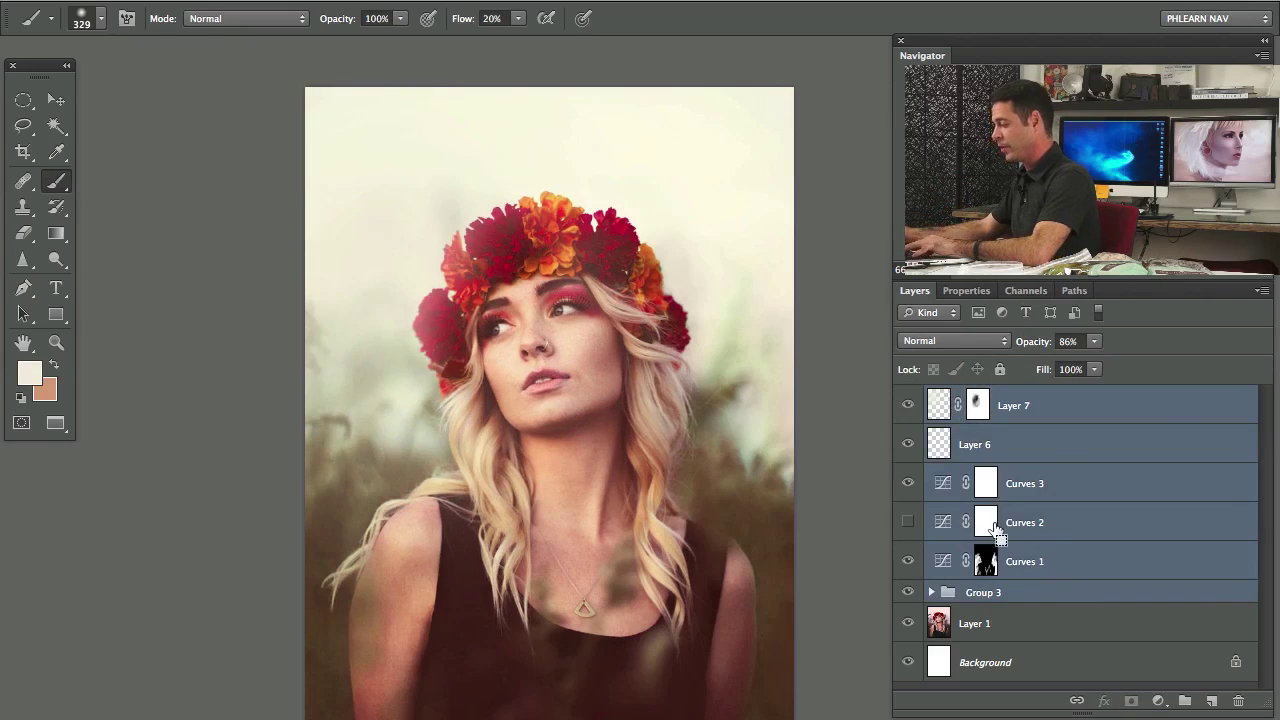
key(ctrl+g)
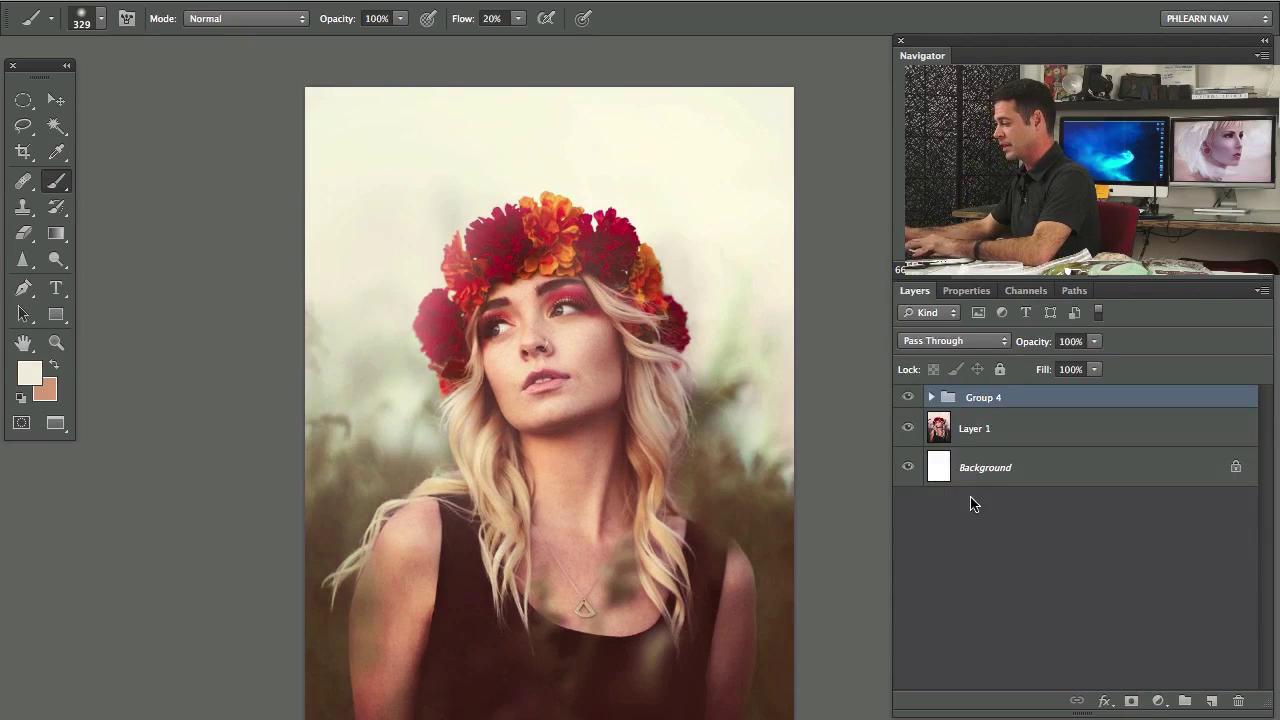
click(908, 400)
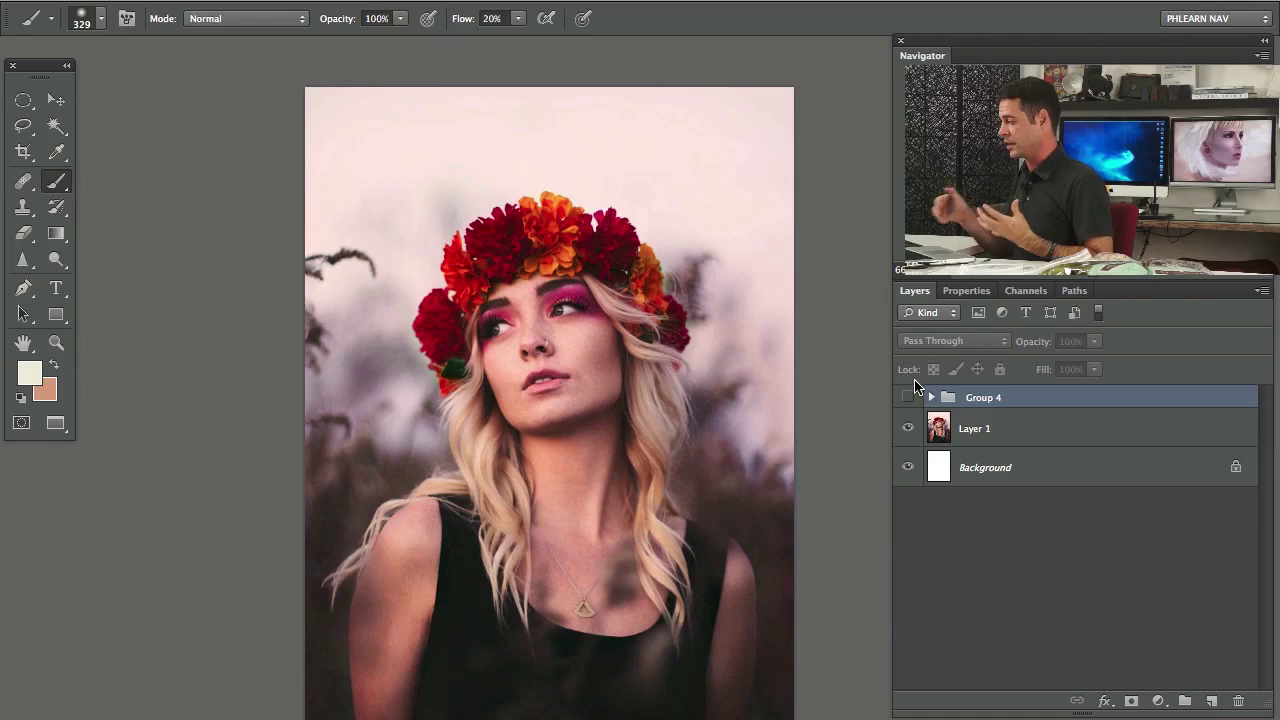
click(907, 398)
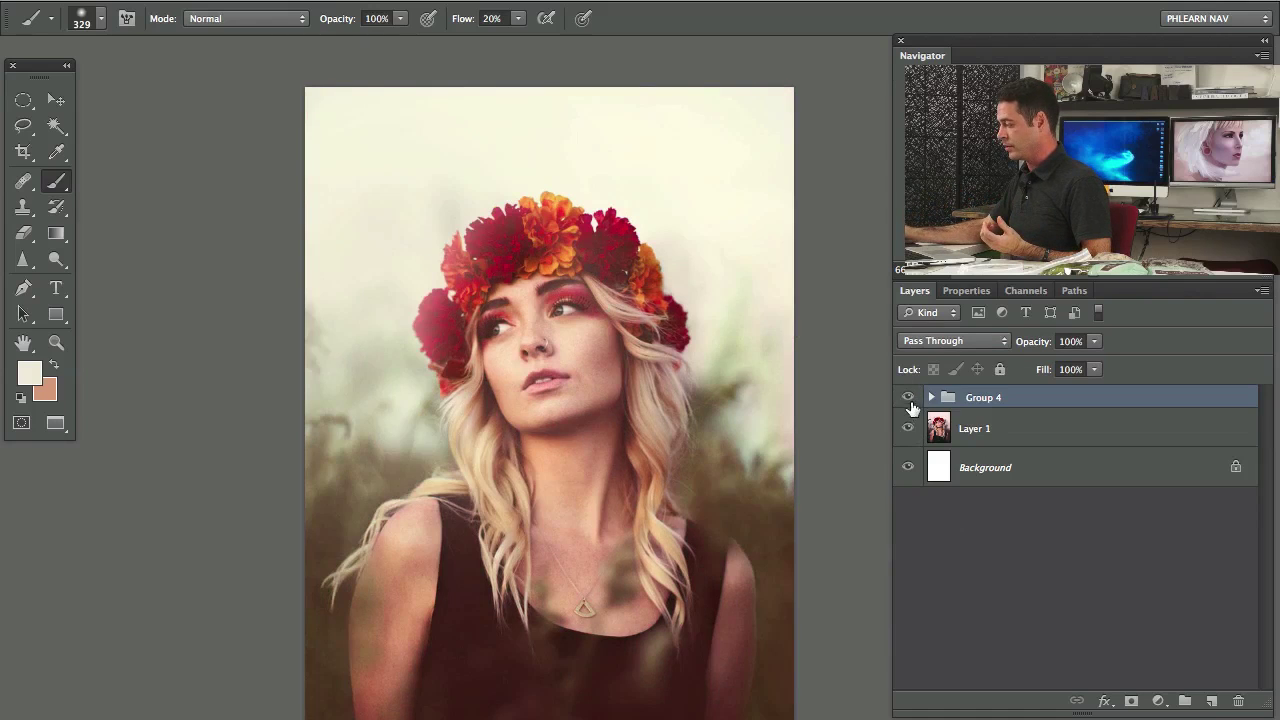
Inside Group 4, reduce the haze layer's (Layer 7) opacity to 52%, then collapse the group.
click(931, 397)
click(907, 428)
click(907, 428)
click(1000, 430)
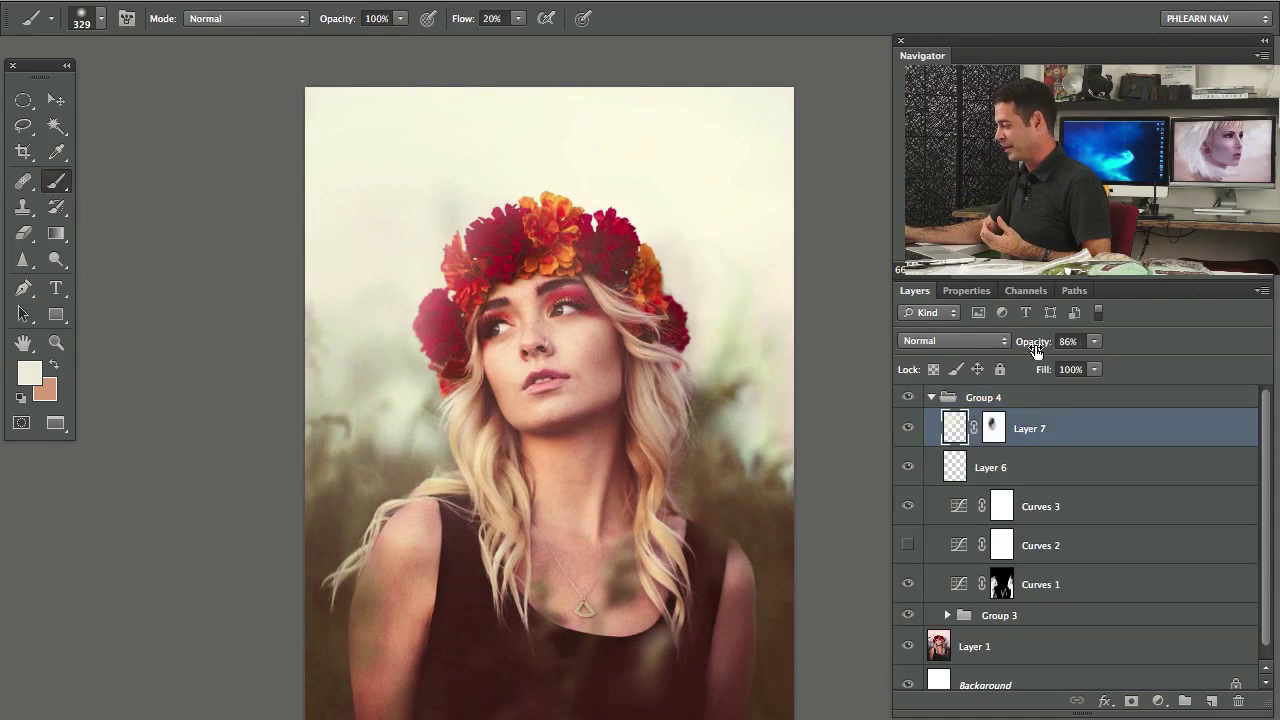
drag(1036, 349, 1004, 346)
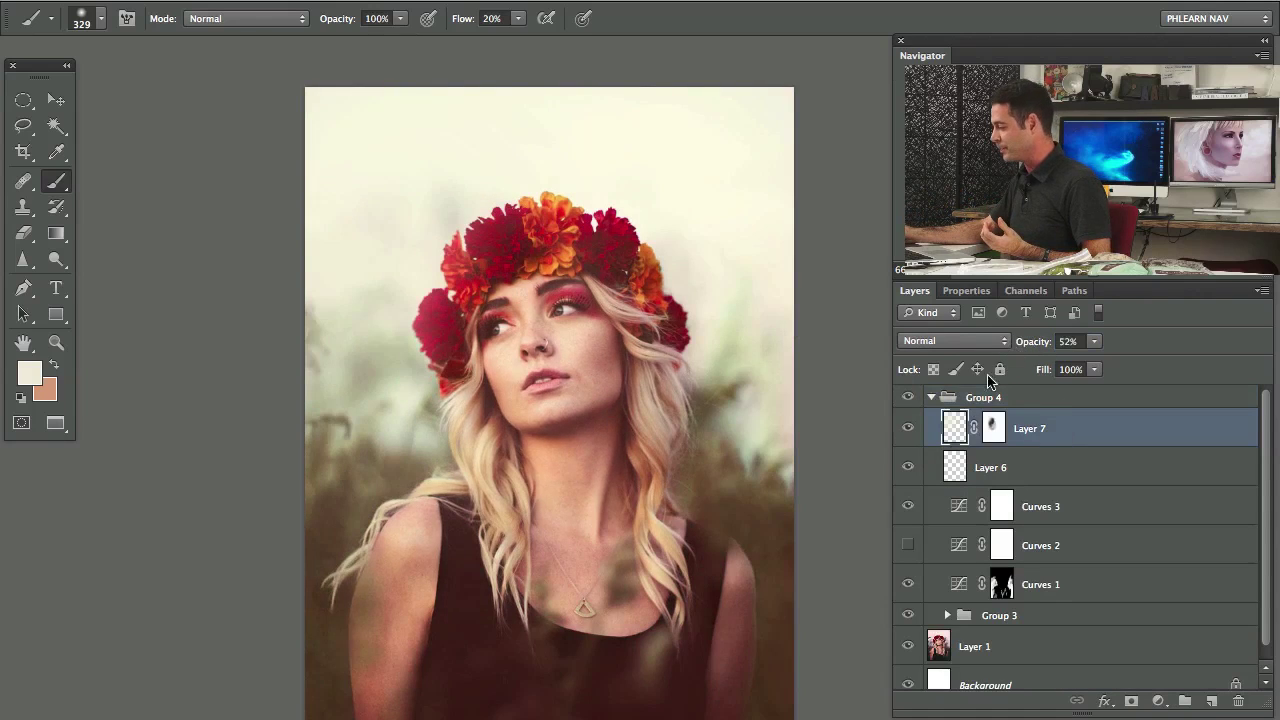
click(931, 397)
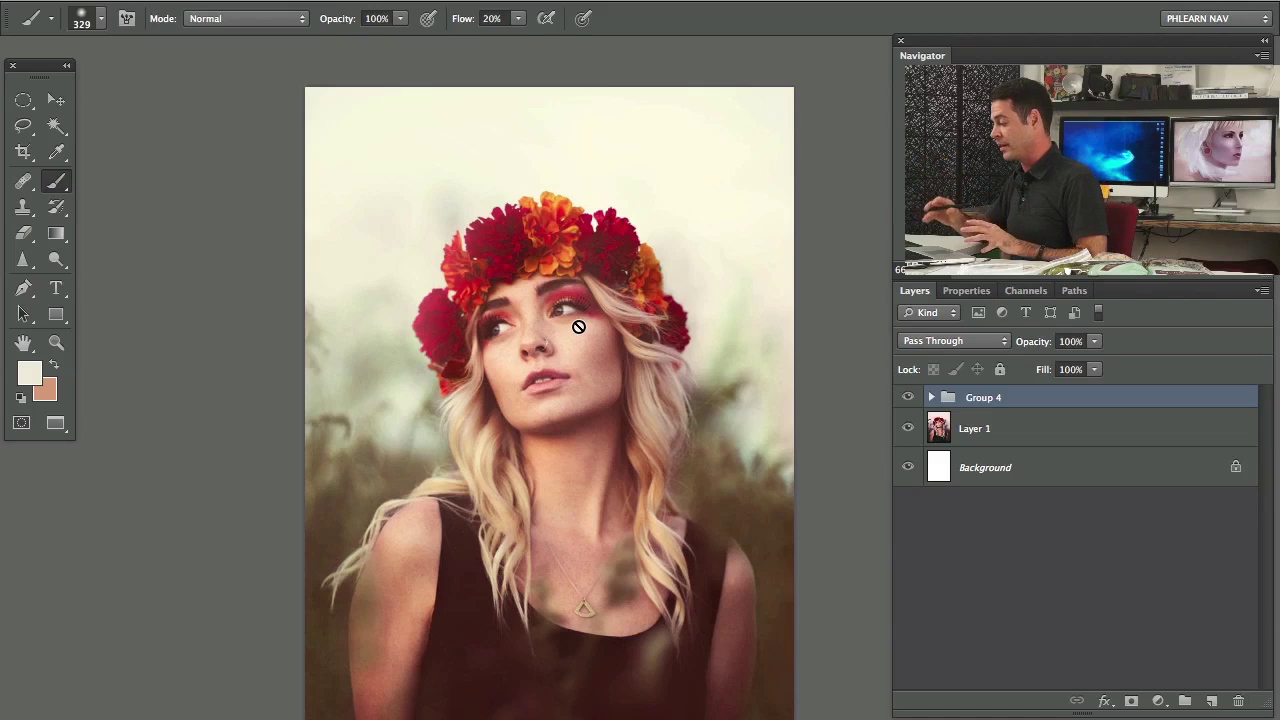
Toggle Group 4's visibility to compare the original portrait with the finished retouching and toning.
click(905, 400)
click(907, 400)
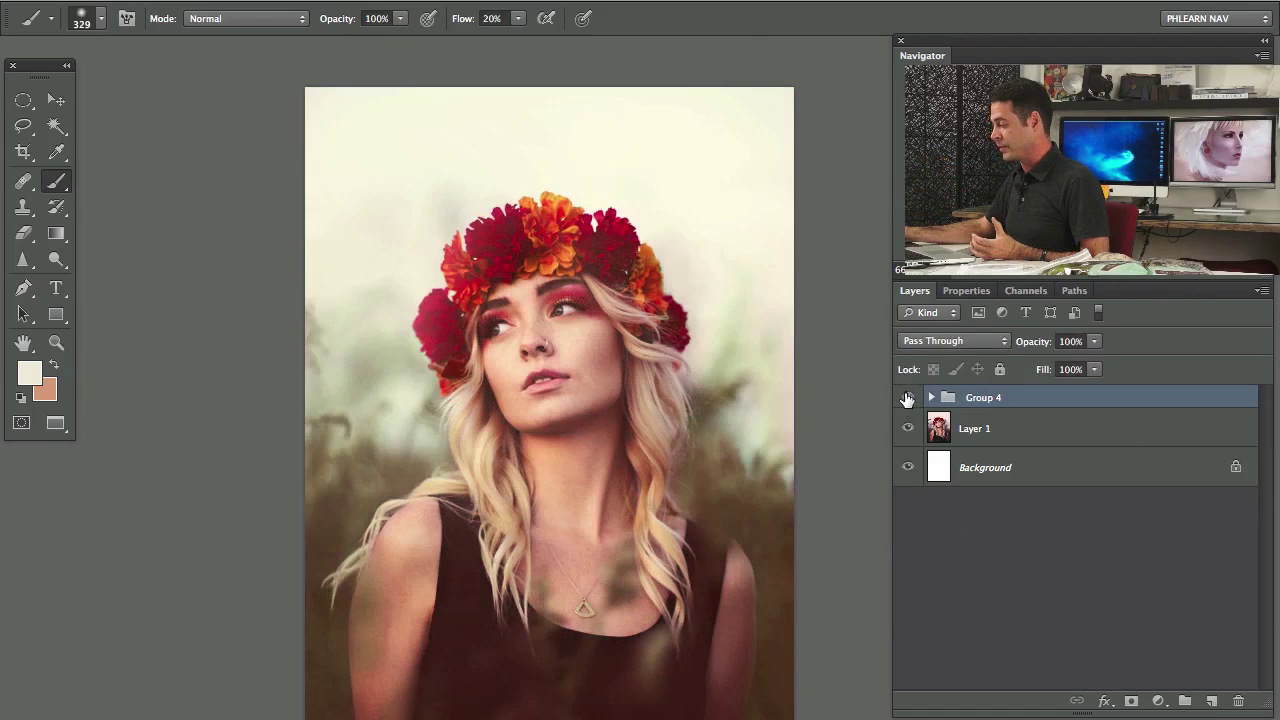
click(907, 402)
click(907, 402)
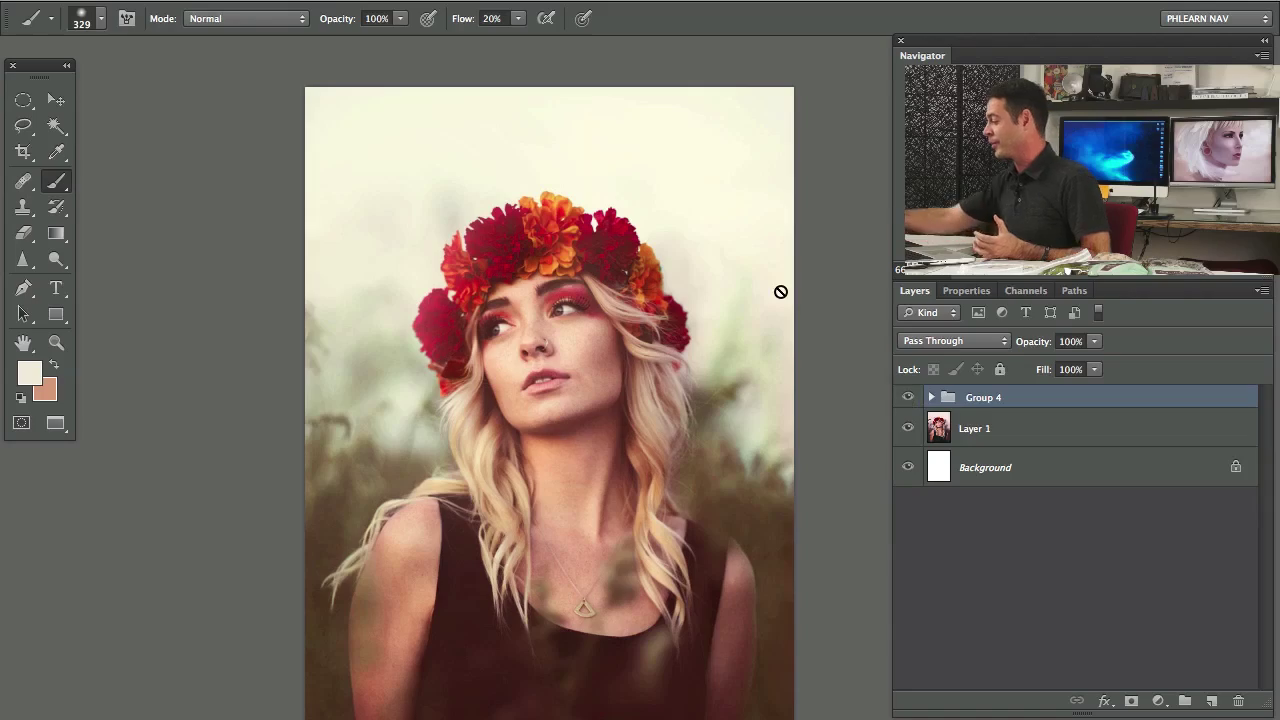